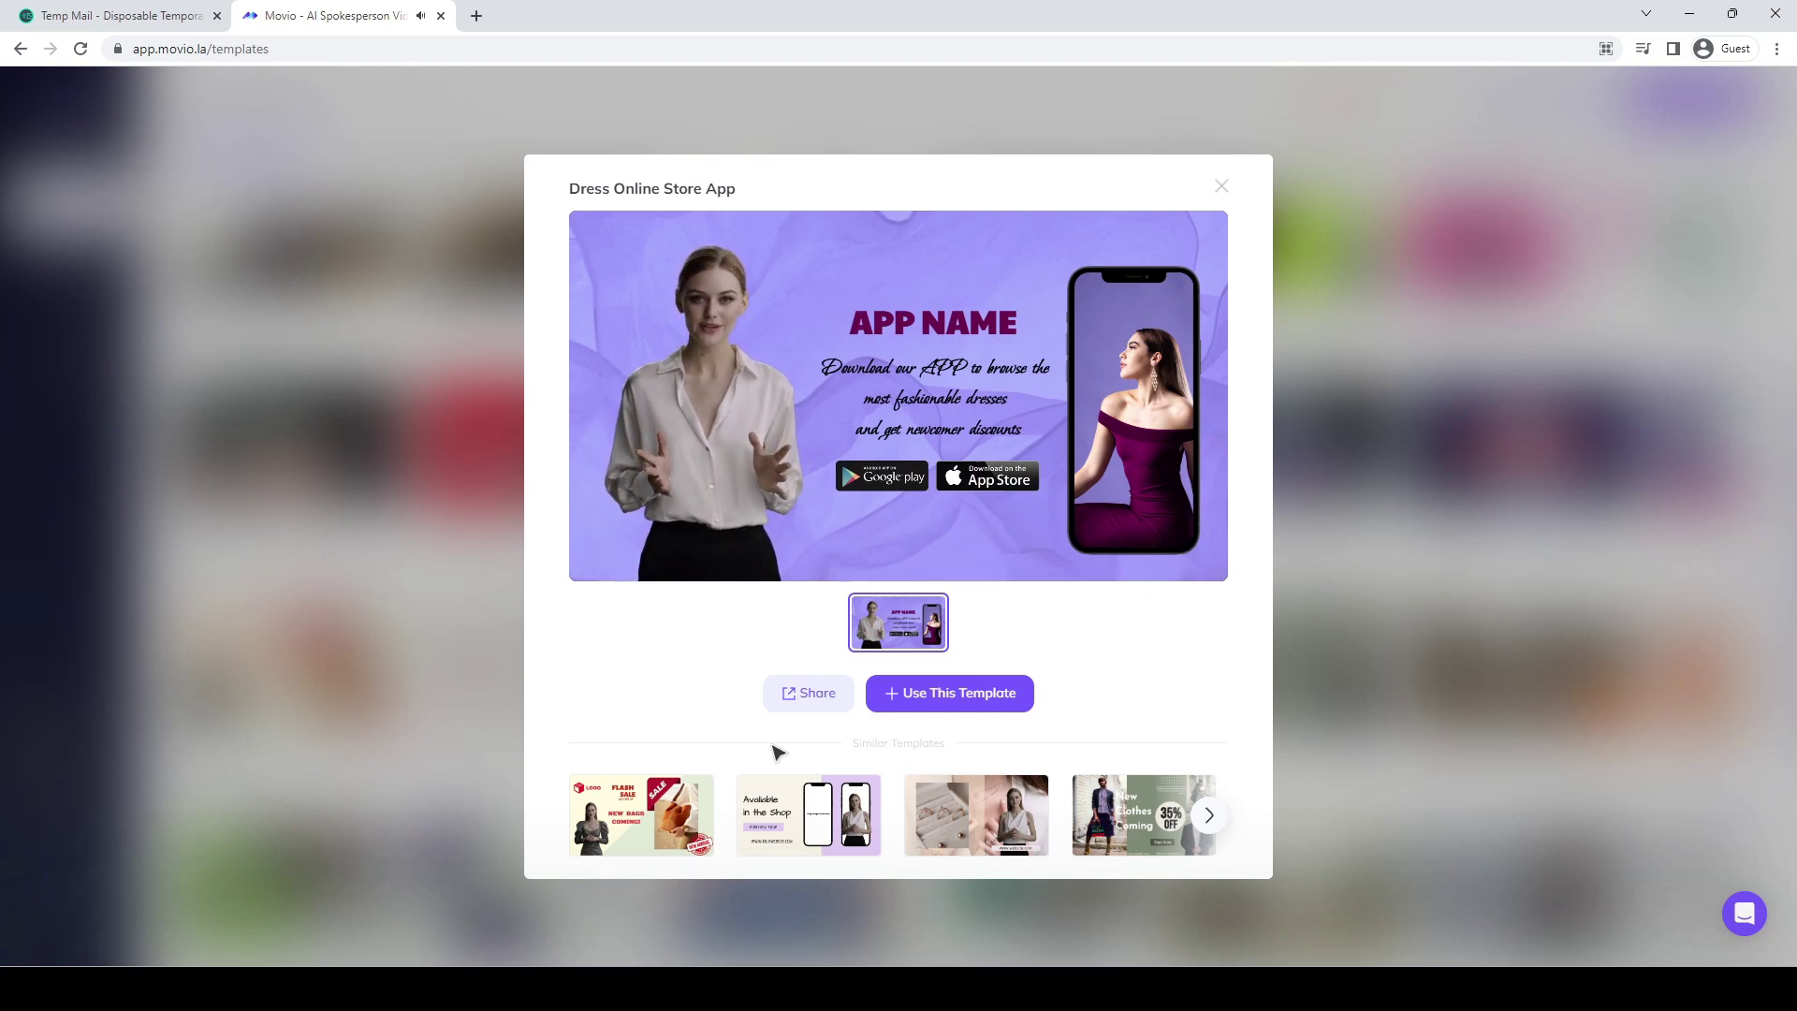
Open the Dress Online Store App template in the editor and return to the template gallery.
left_click(603, 541)
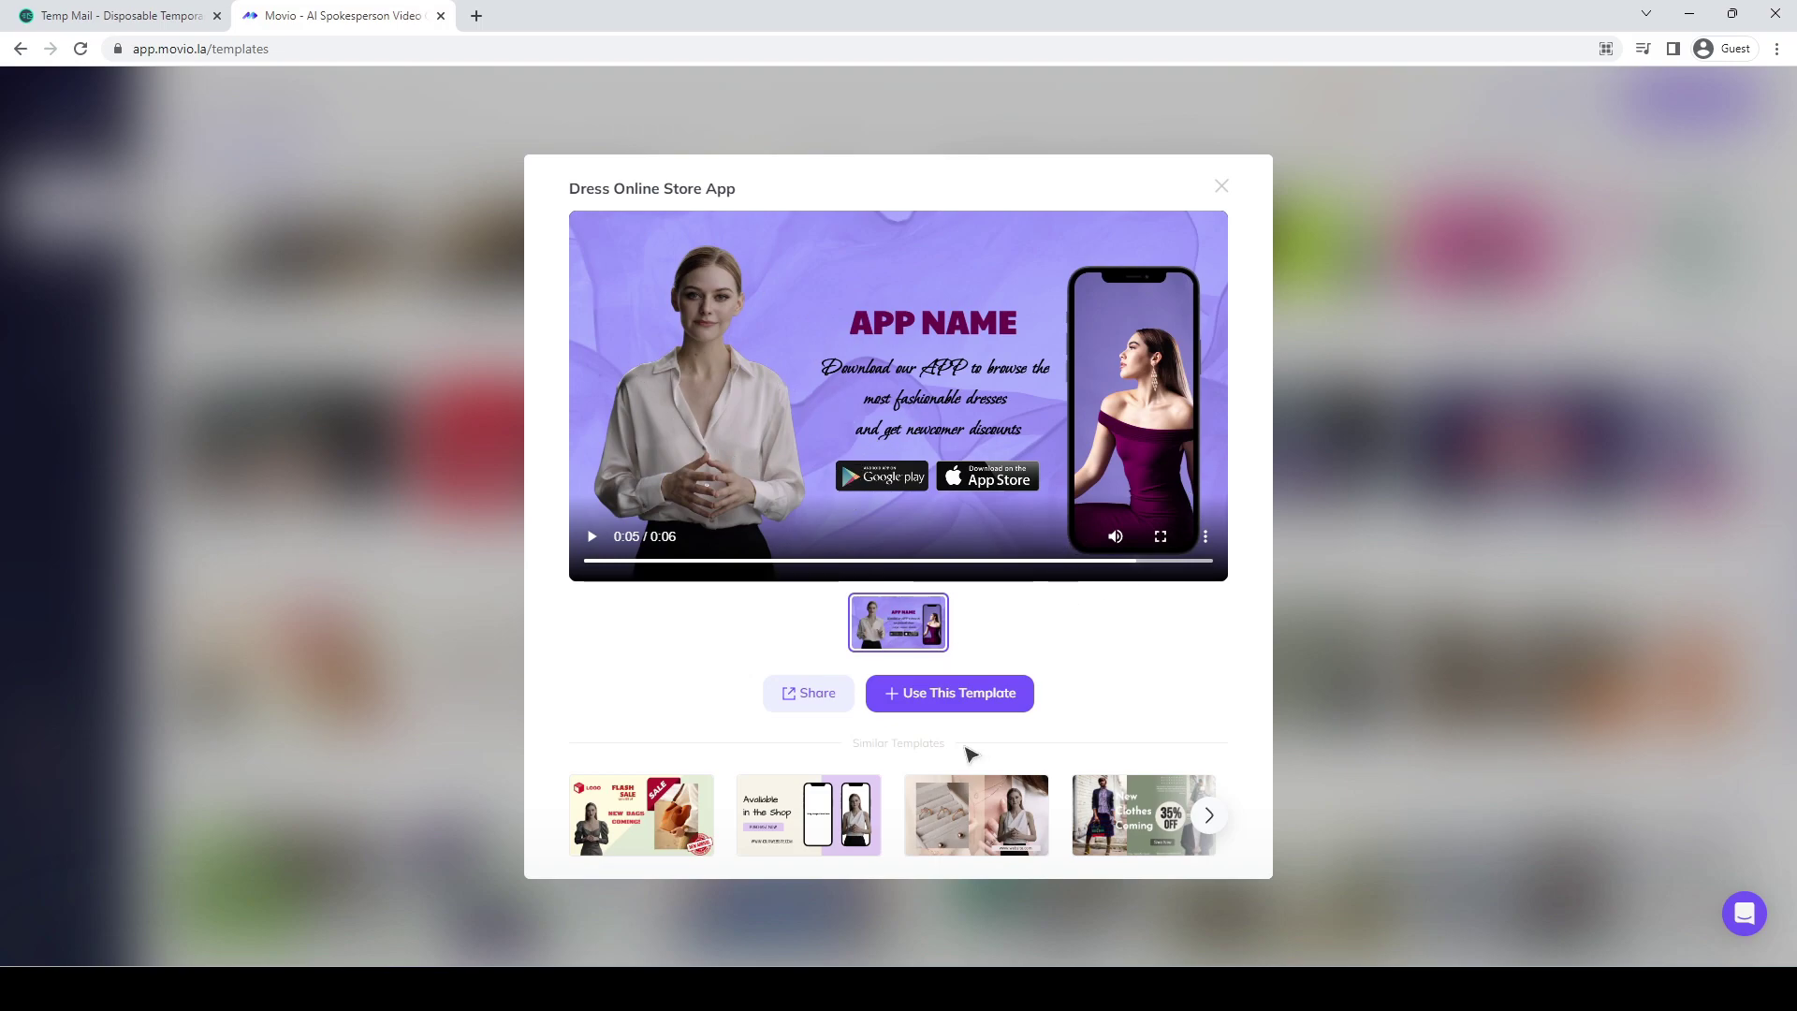
left_click(956, 697)
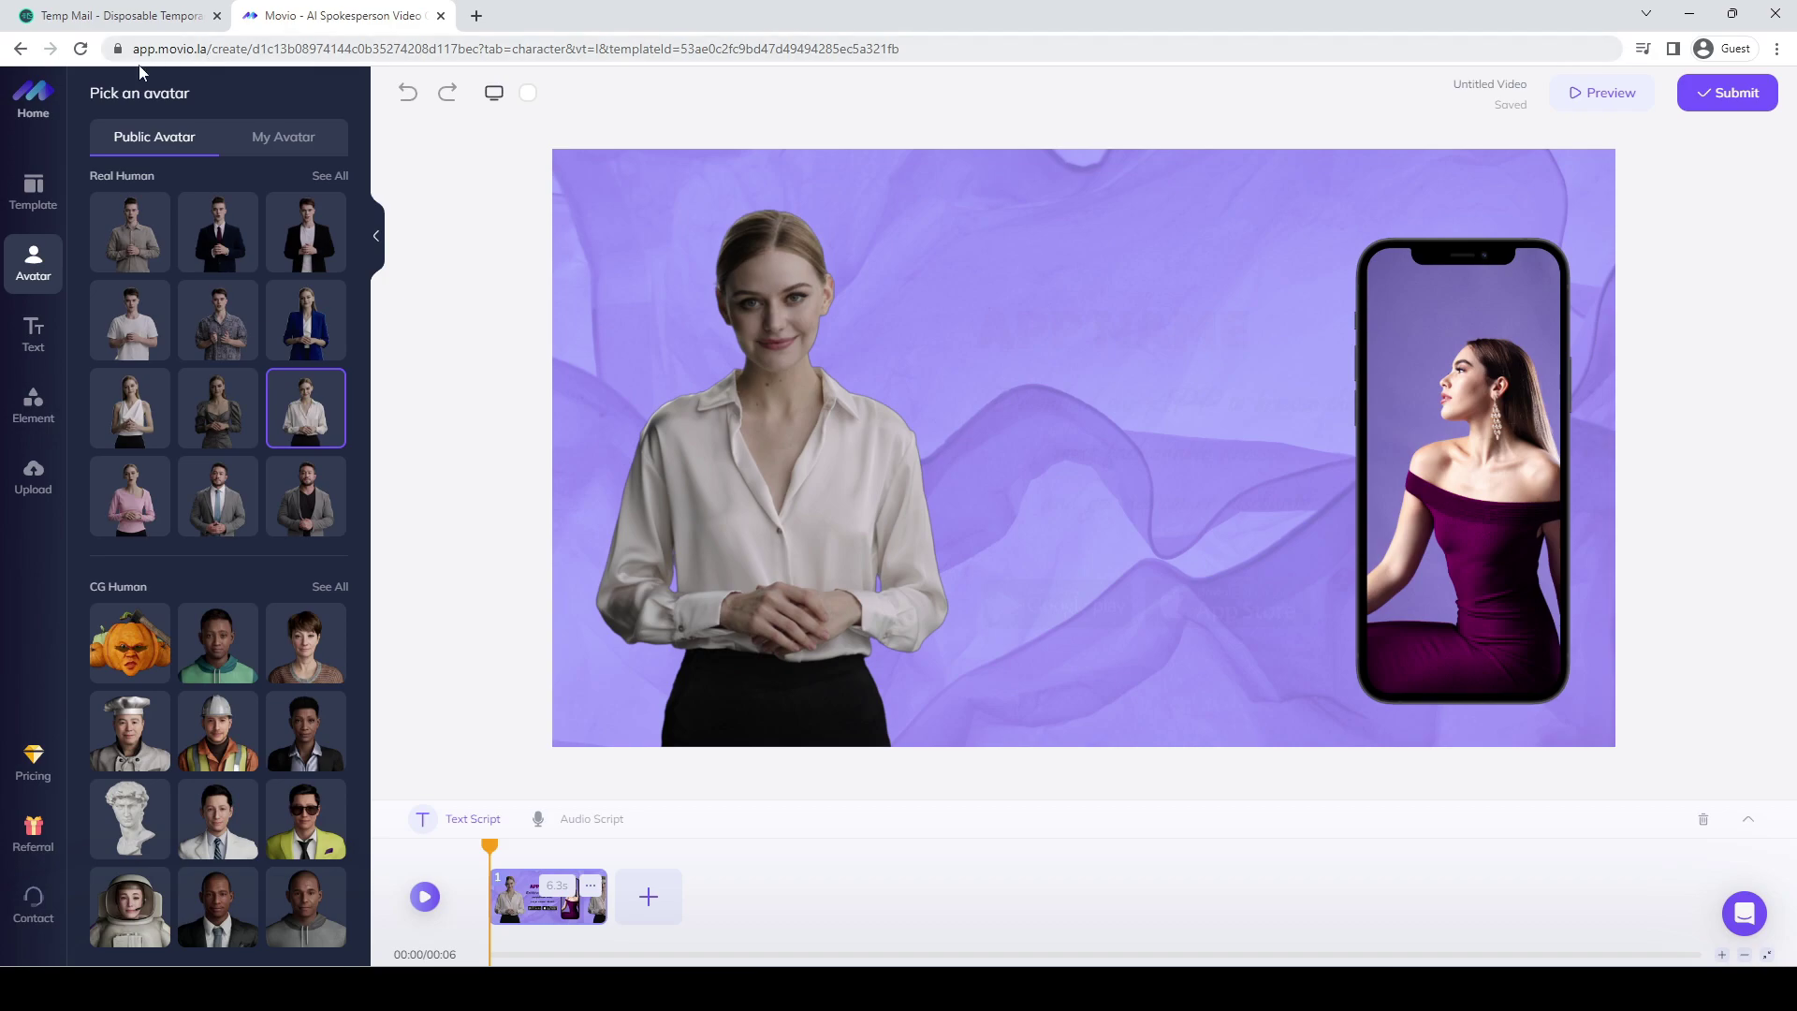
left_click(28, 52)
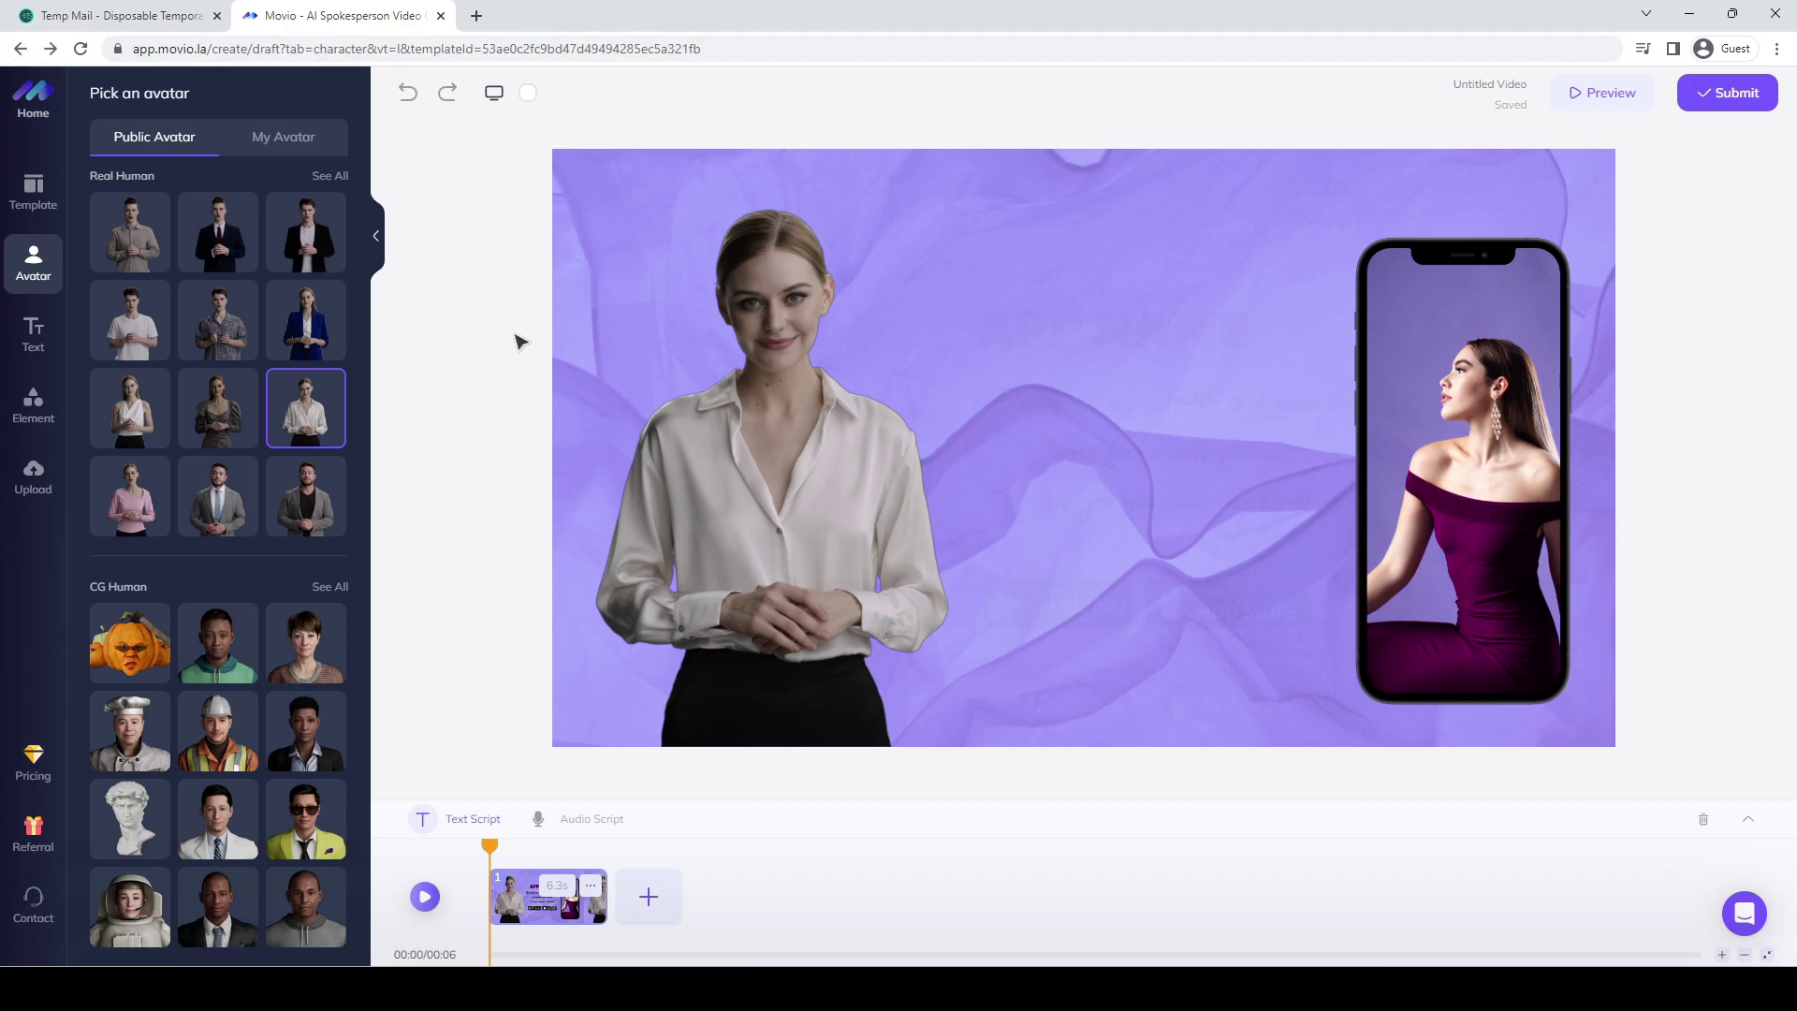
left_click(19, 49)
Filter the templates to Explainer Video, play the Tutorial Video Template preview and close it.
left_click(532, 178)
left_click(654, 167)
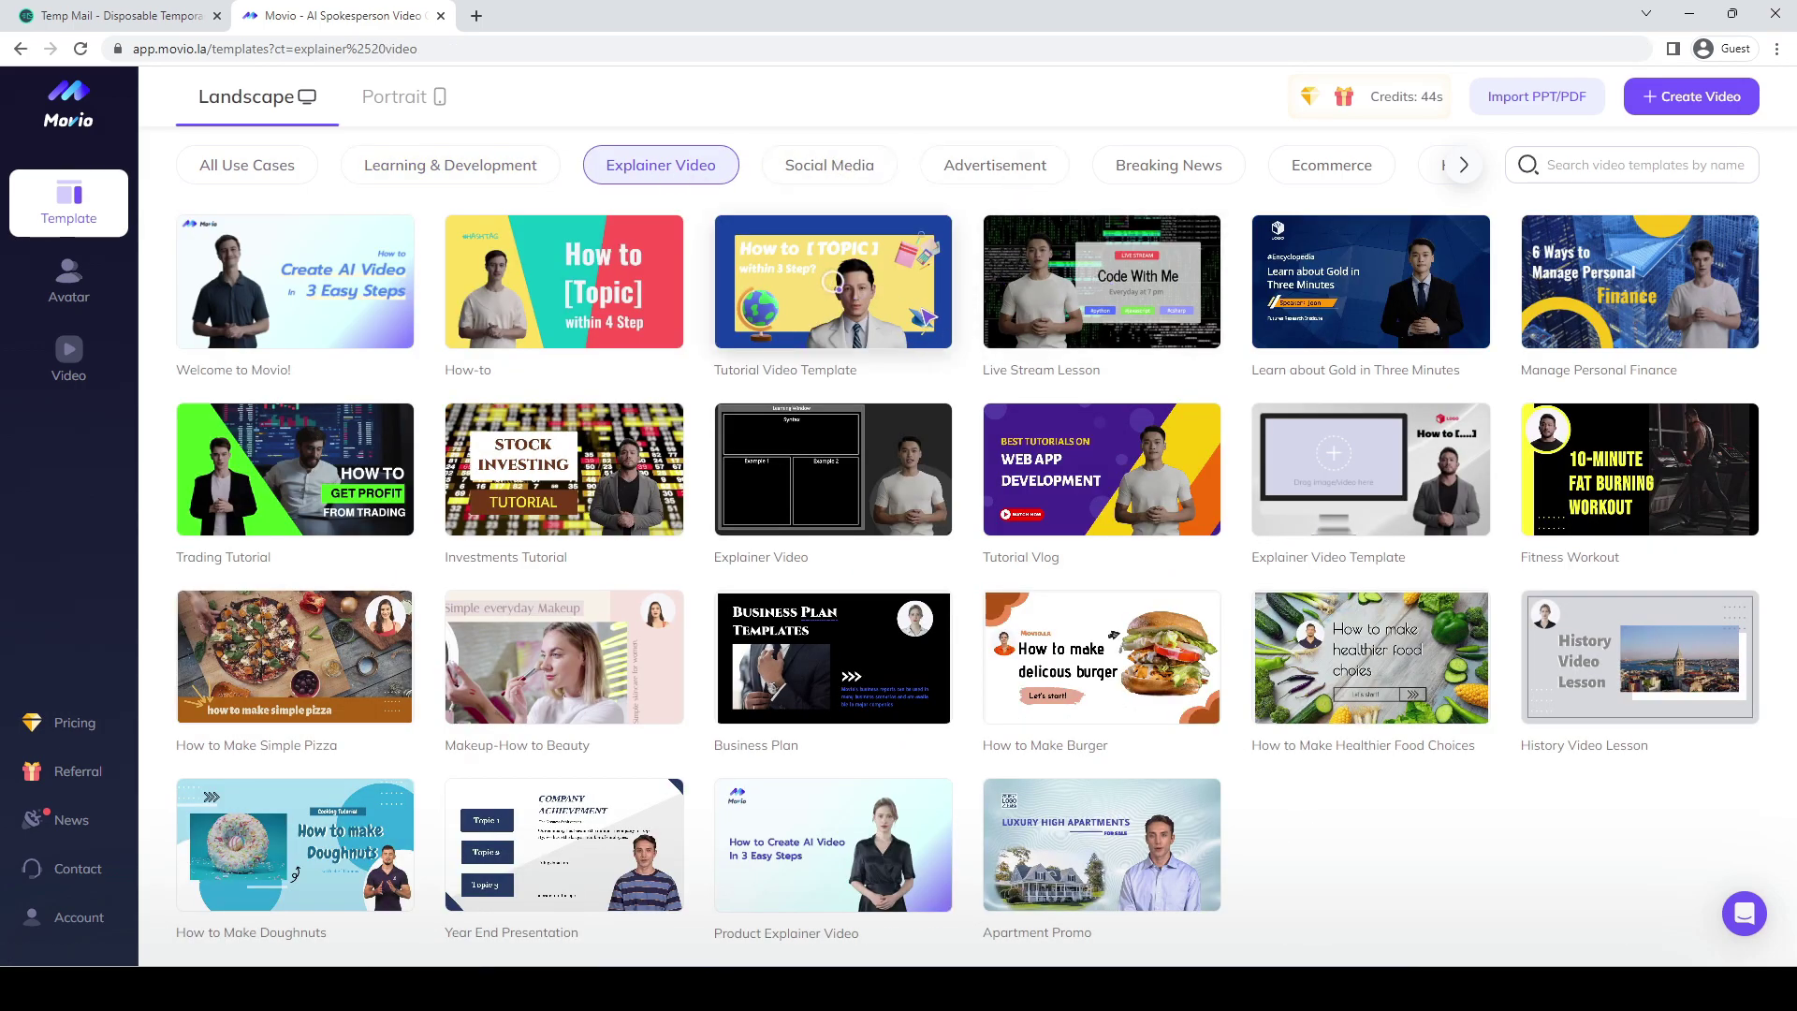
left_click(906, 325)
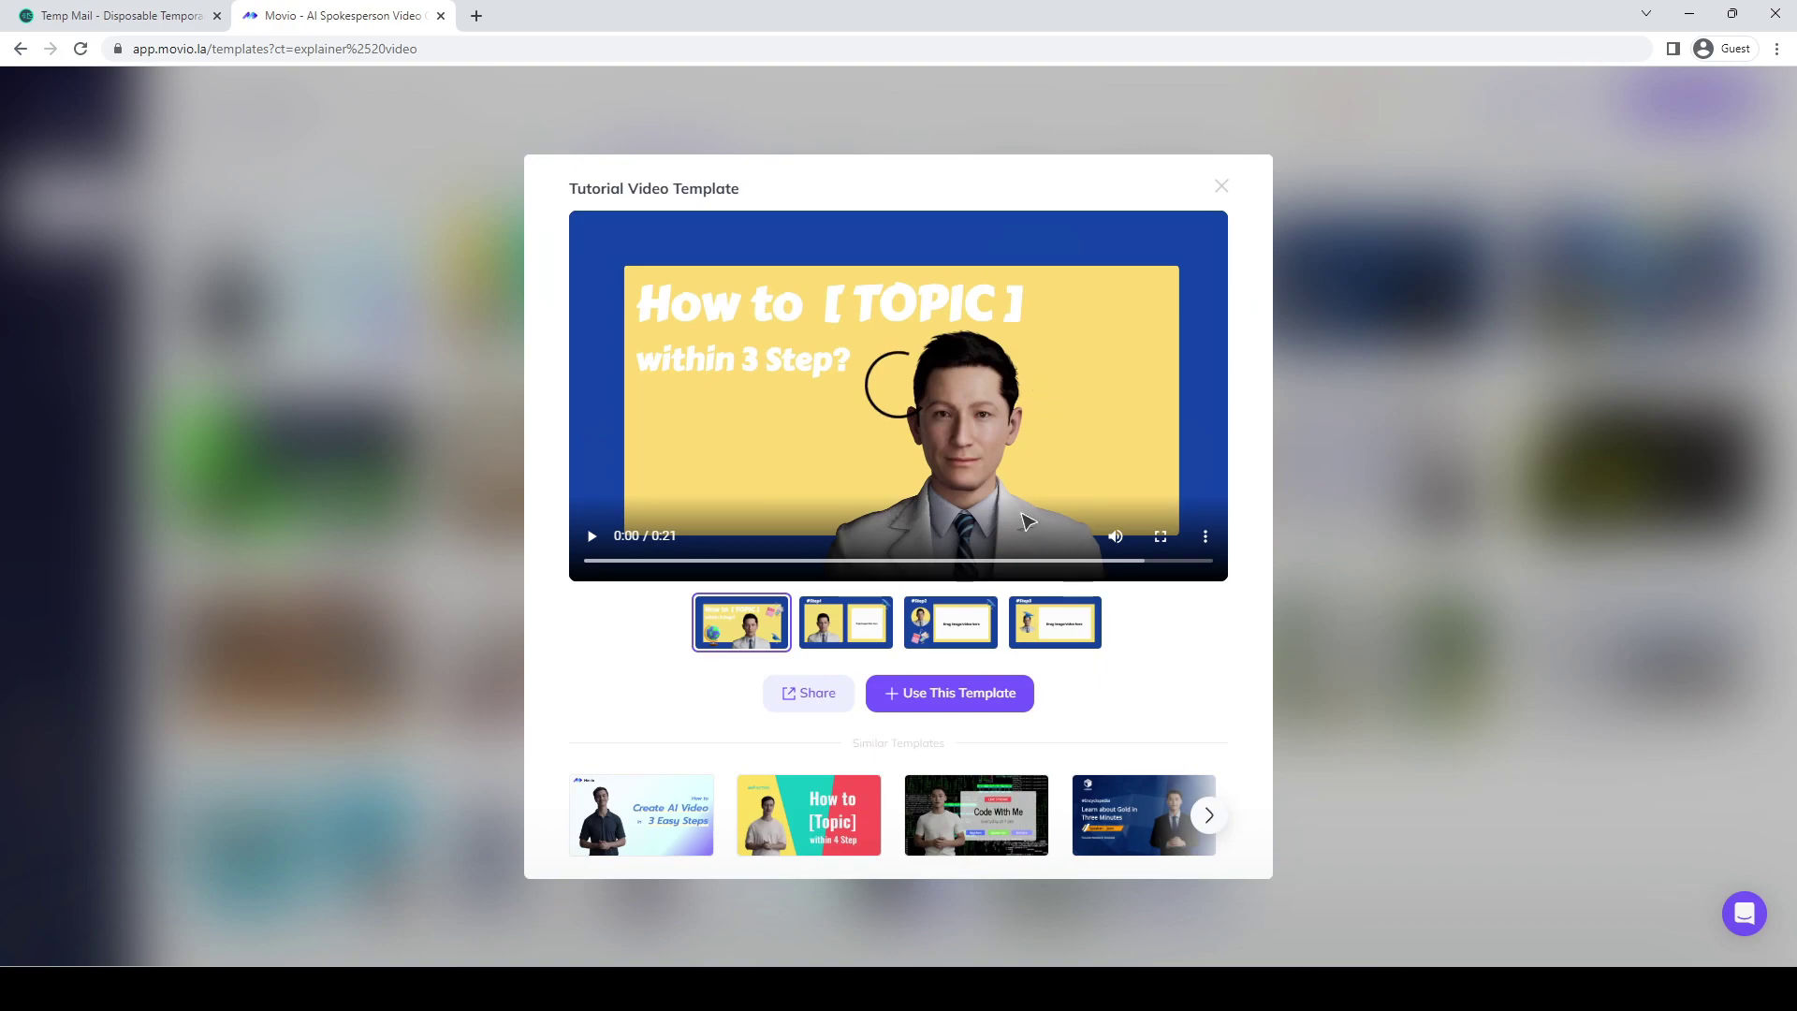
left_click(591, 535)
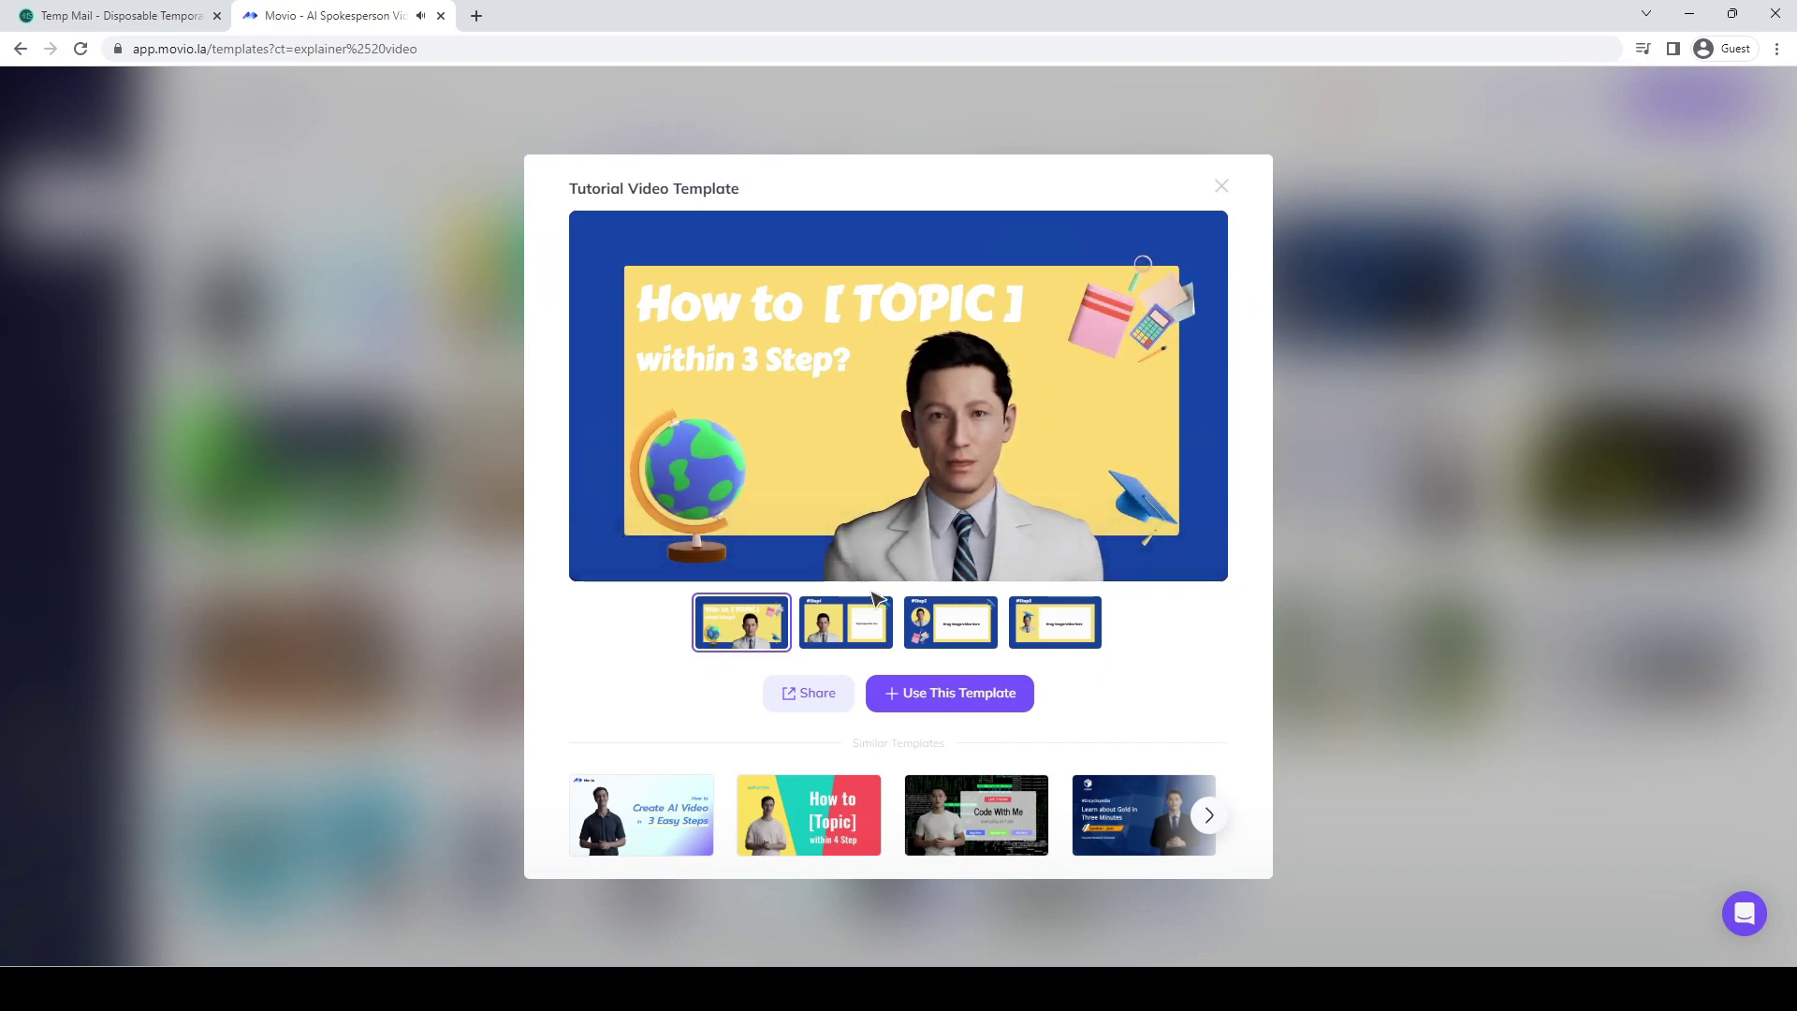
mouse_move(904, 569)
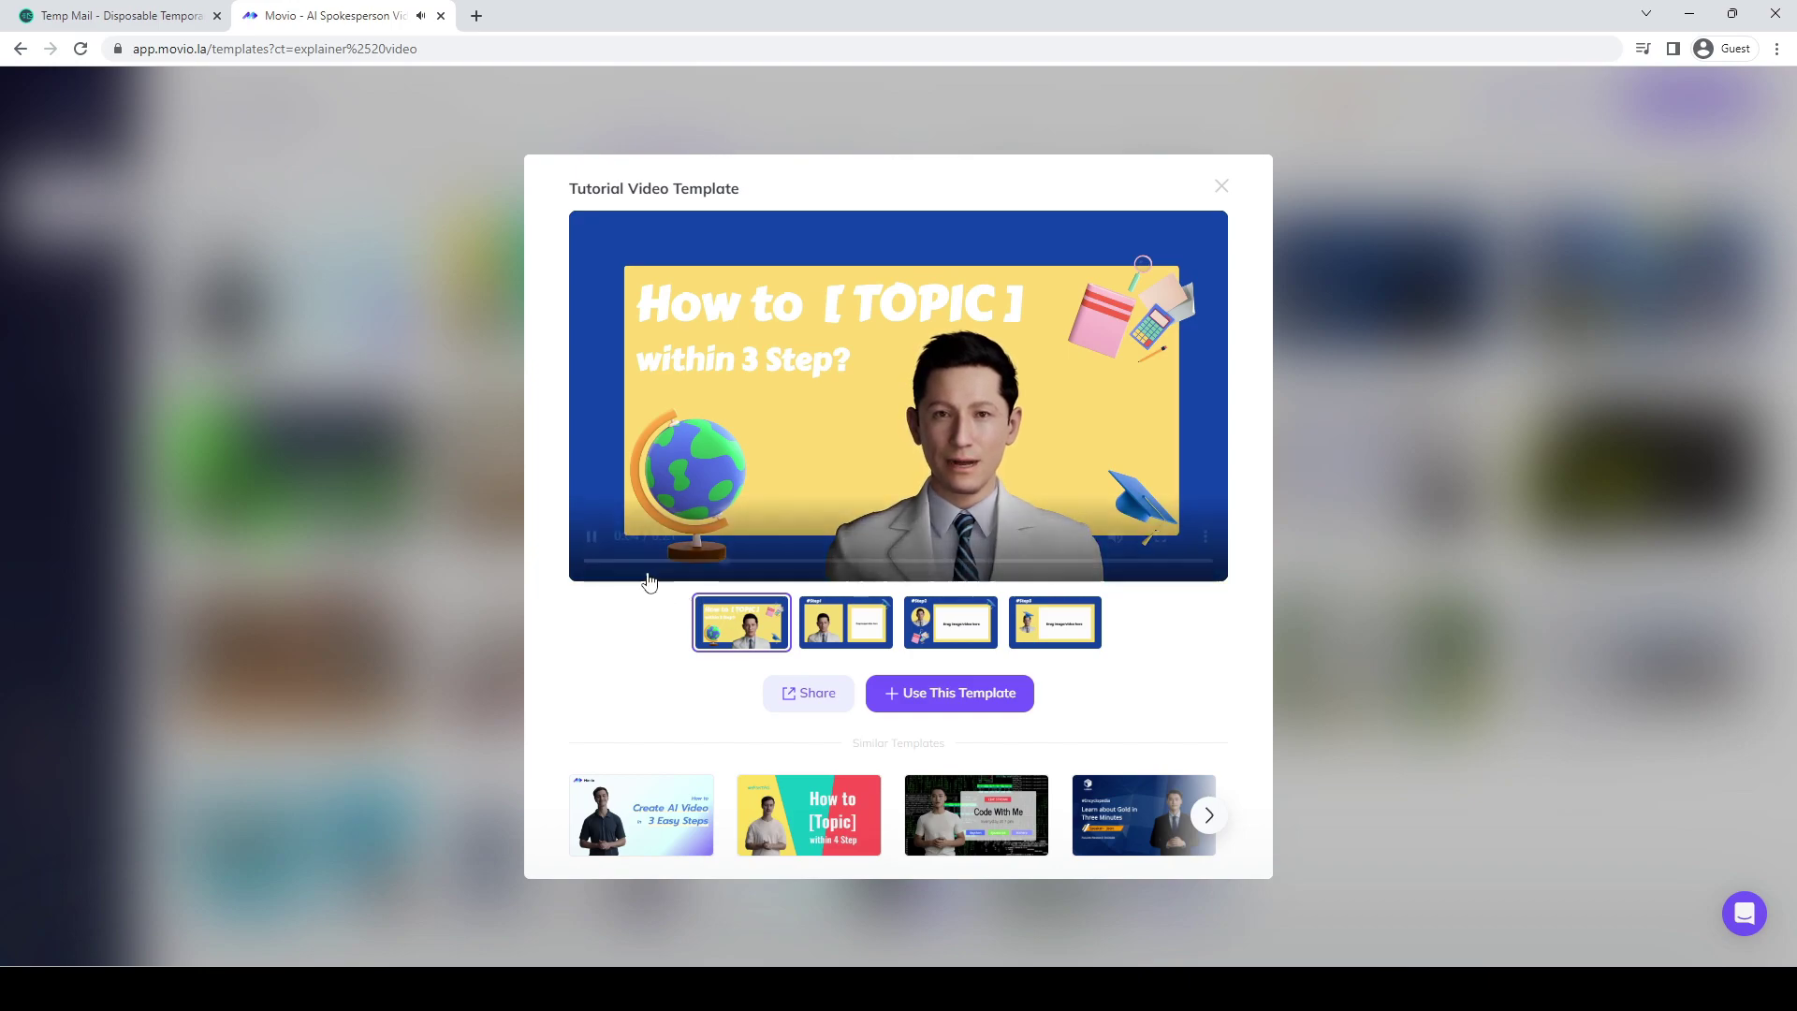
left_click(271, 136)
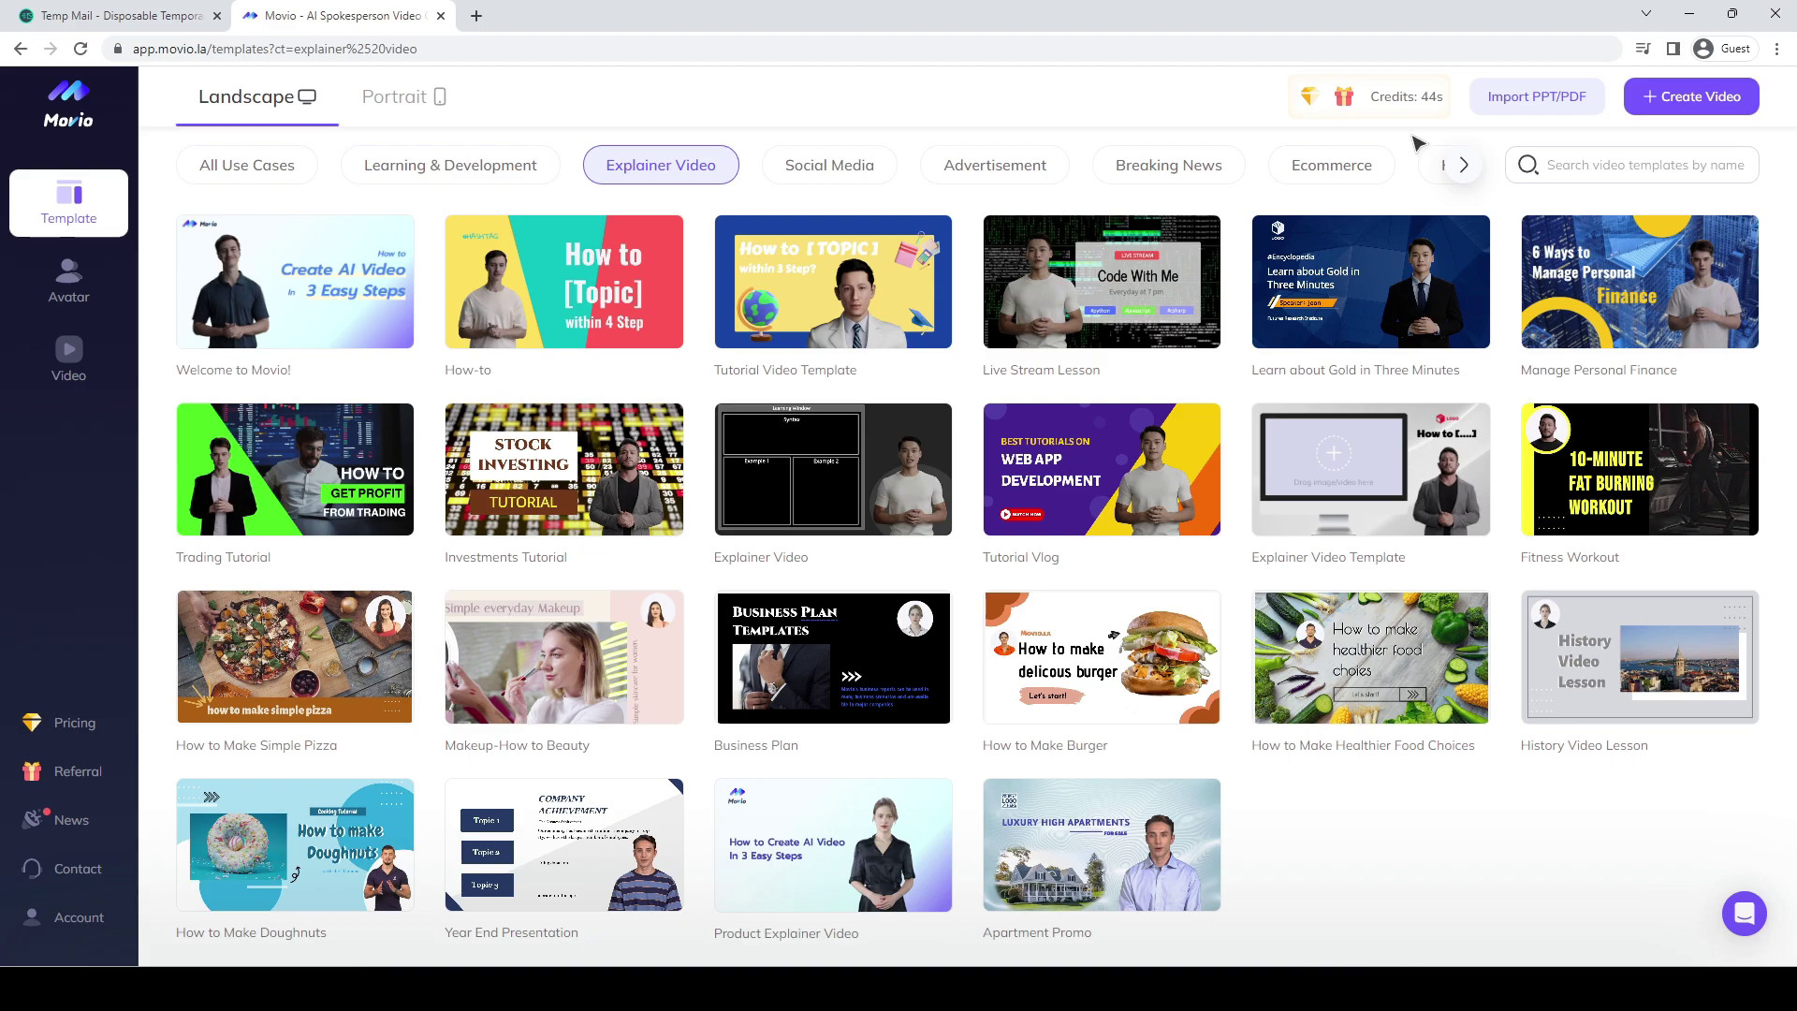
Check the credits, show templates for all use cases, view the list of created videos and return to the templates.
left_click(1357, 103)
left_click(1244, 321)
left_click(246, 165)
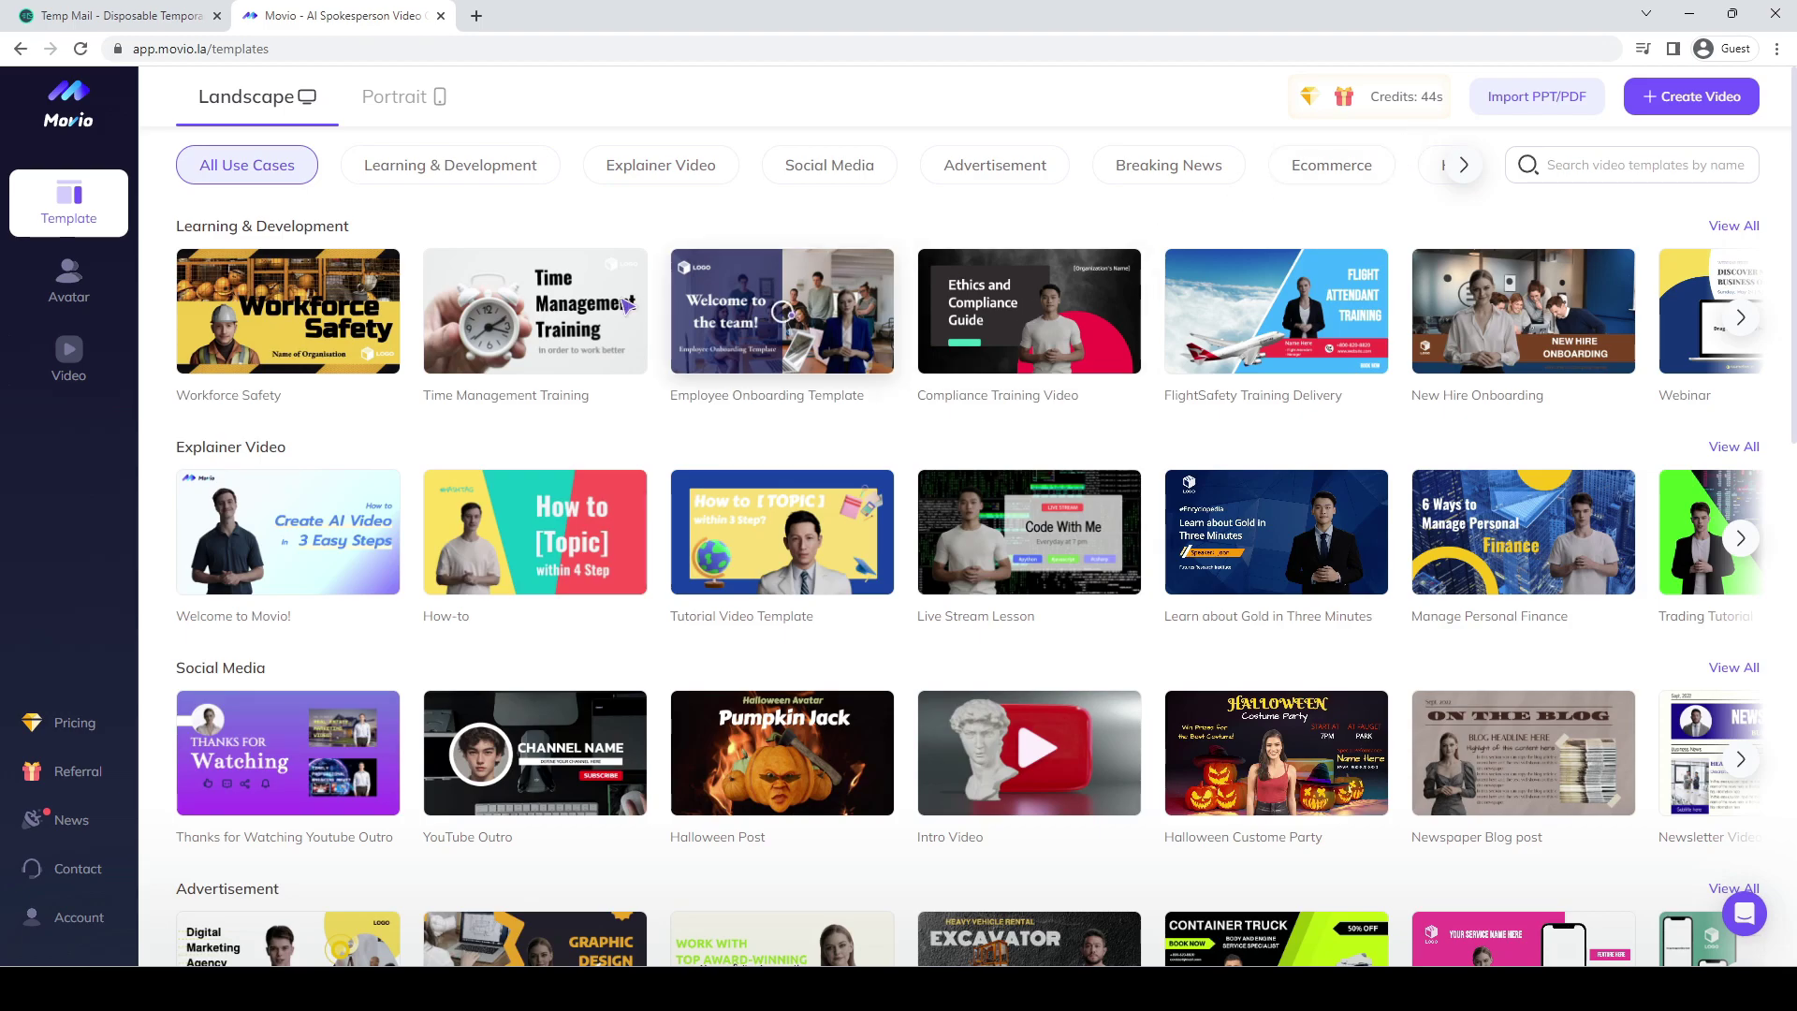
left_click(104, 363)
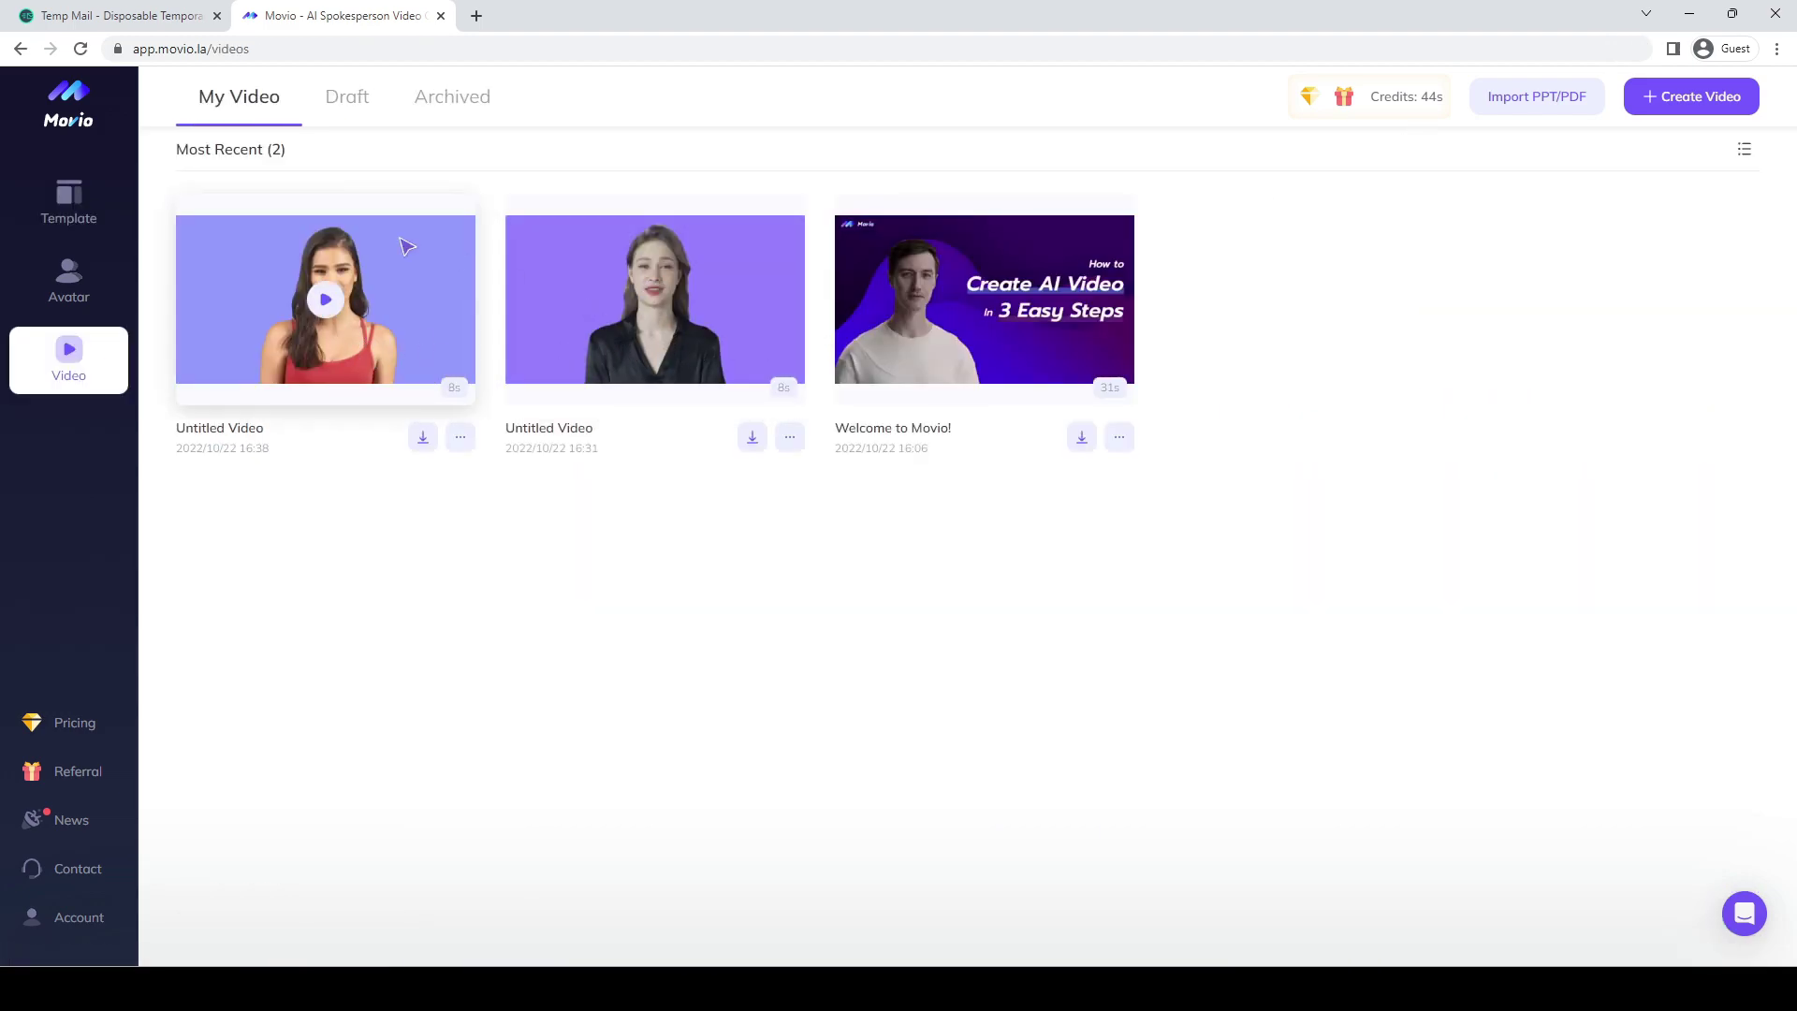
left_click(114, 207)
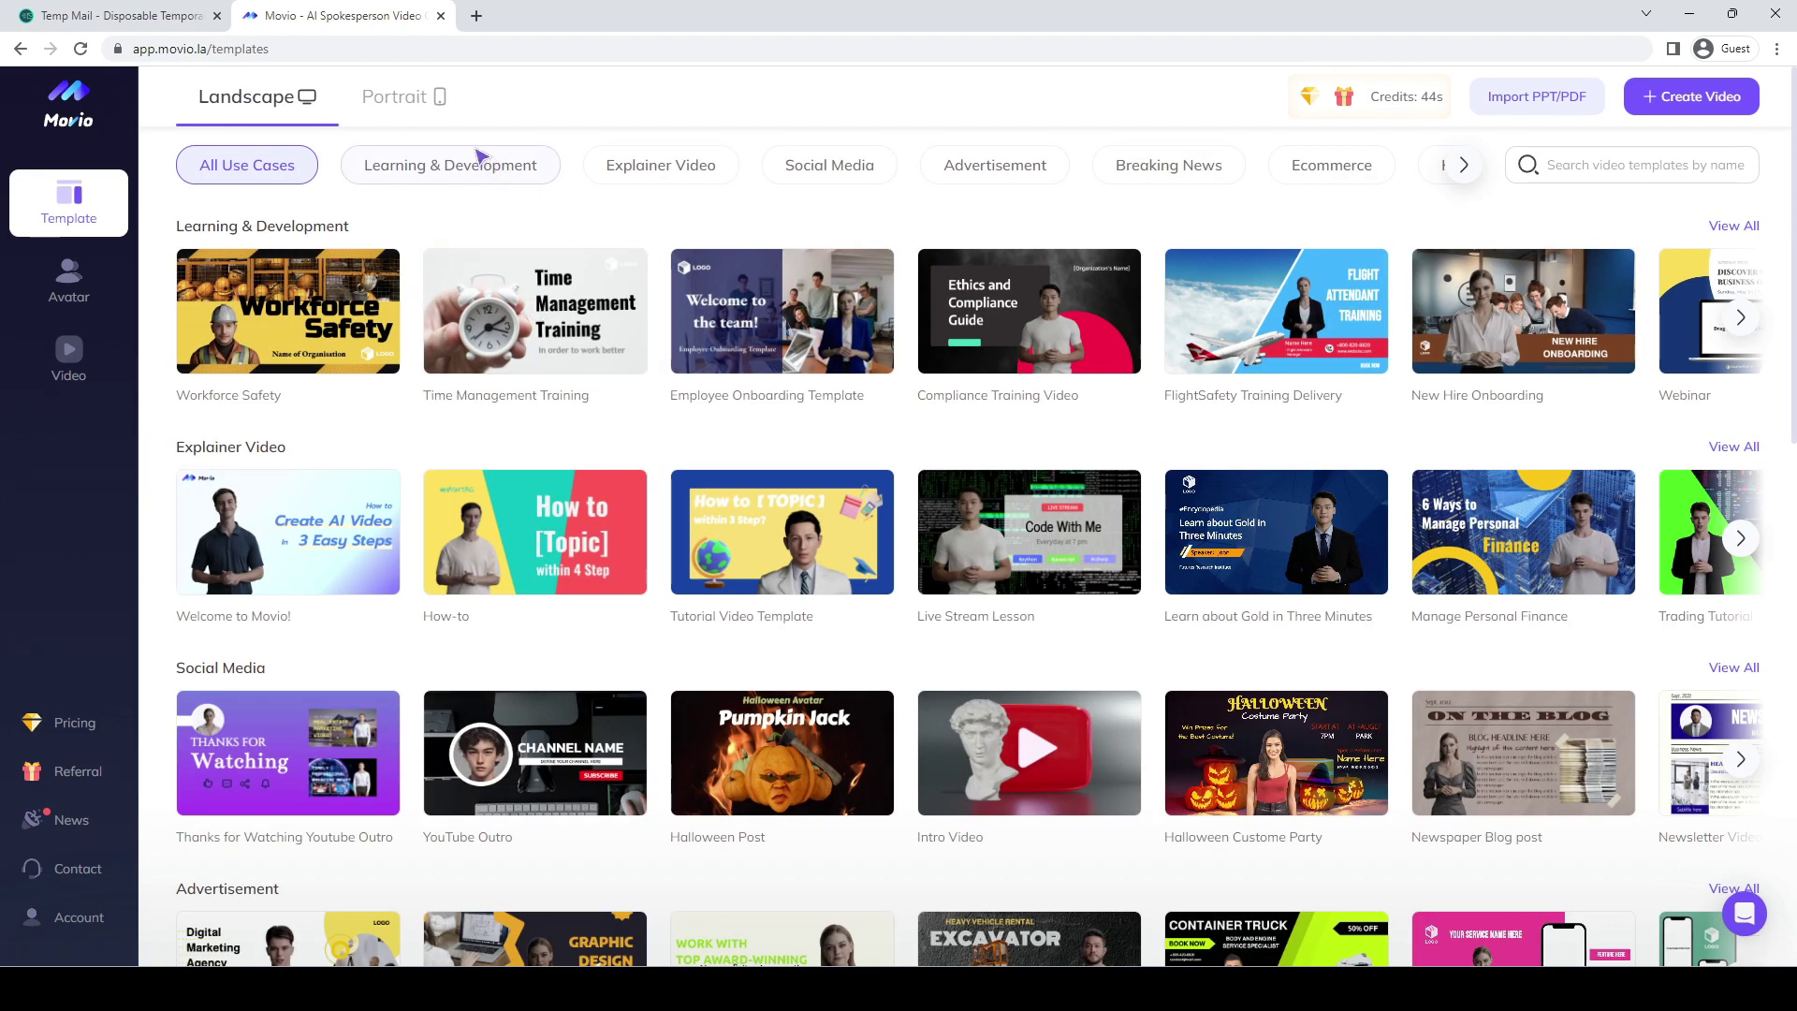
Show the portrait templates and browse their categories.
left_click(405, 105)
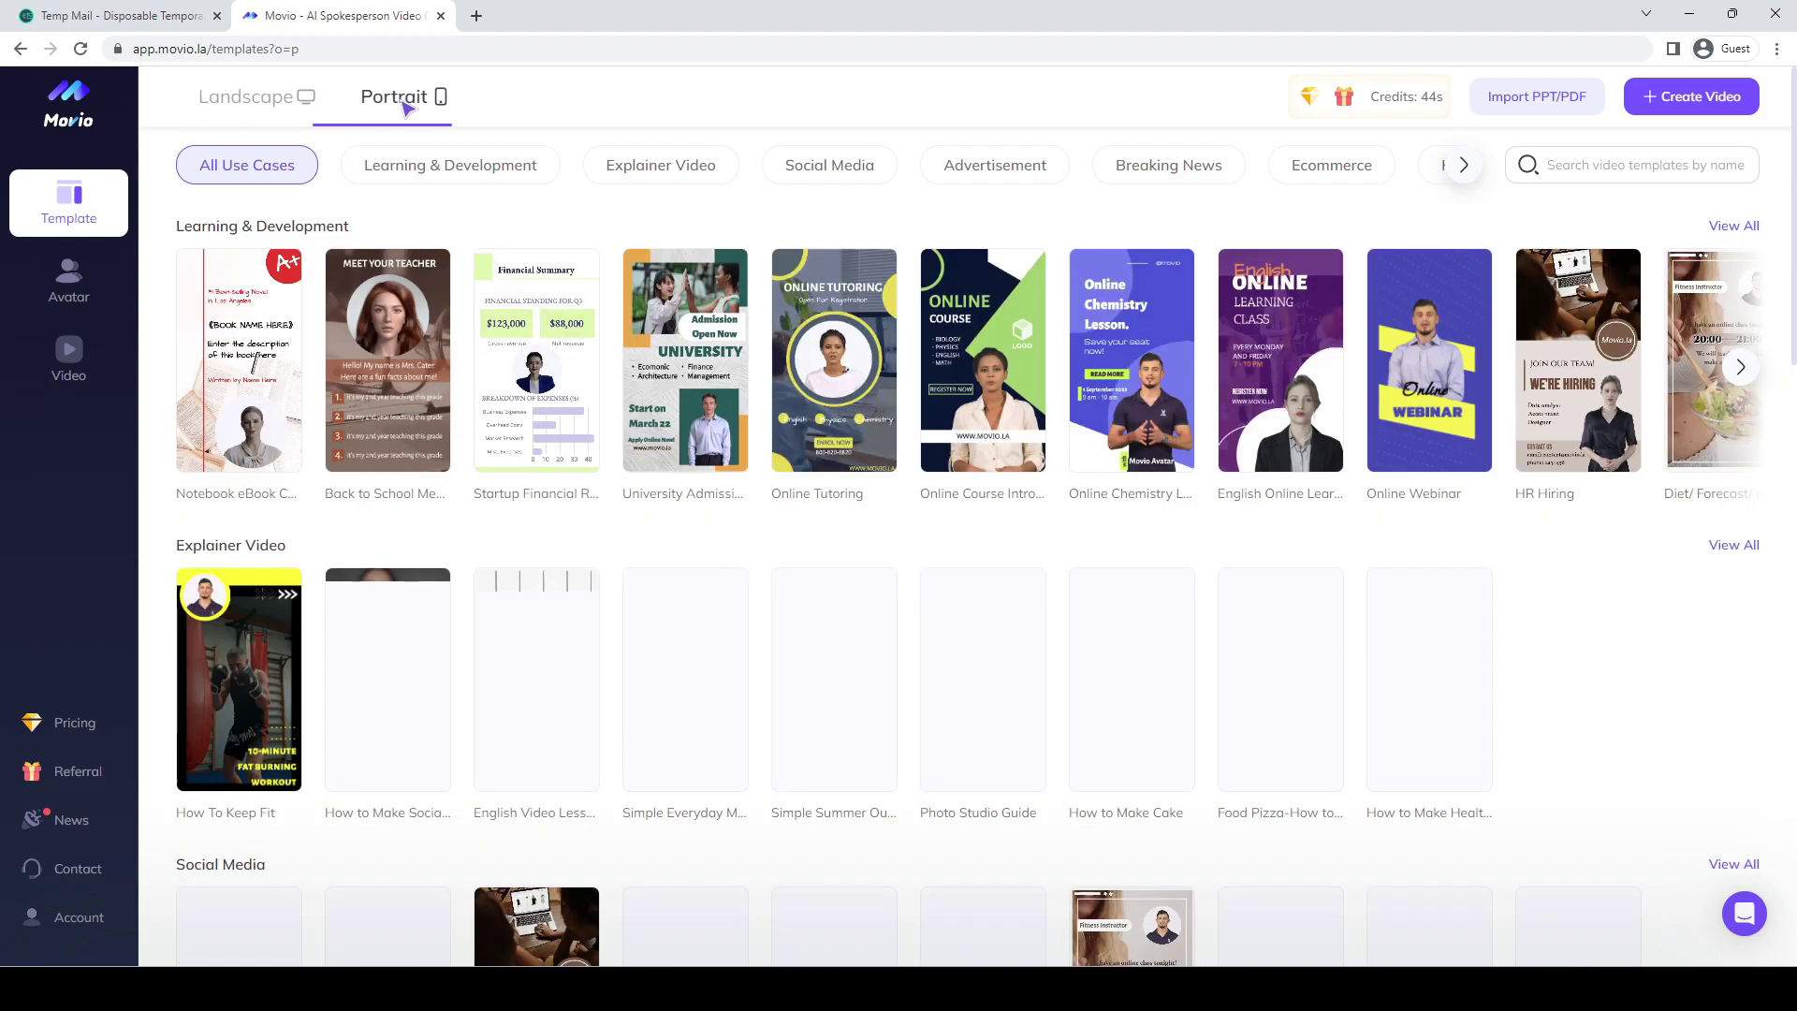
scroll(1221, 540, "down", 3)
scroll(1221, 540, "up", 3)
scroll(1404, 519, "down", 3)
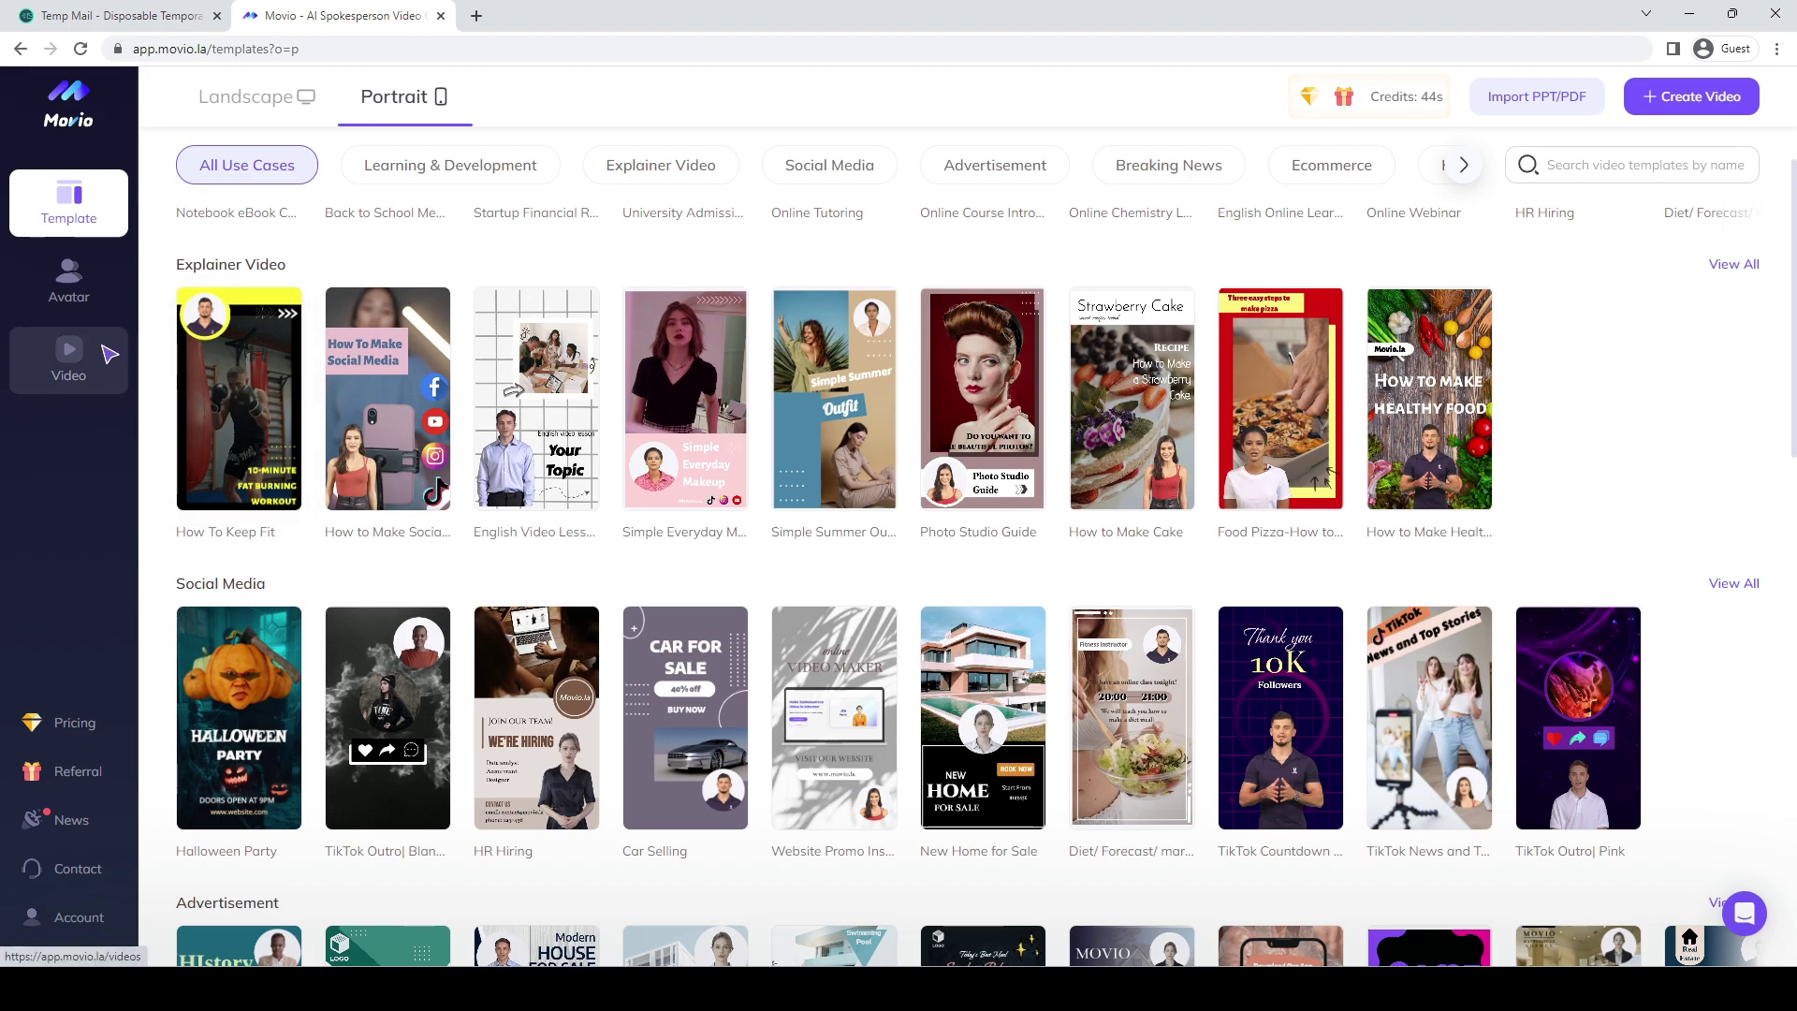
Create a blank portrait video and add a square shape to its canvas.
mouse_move(1727, 86)
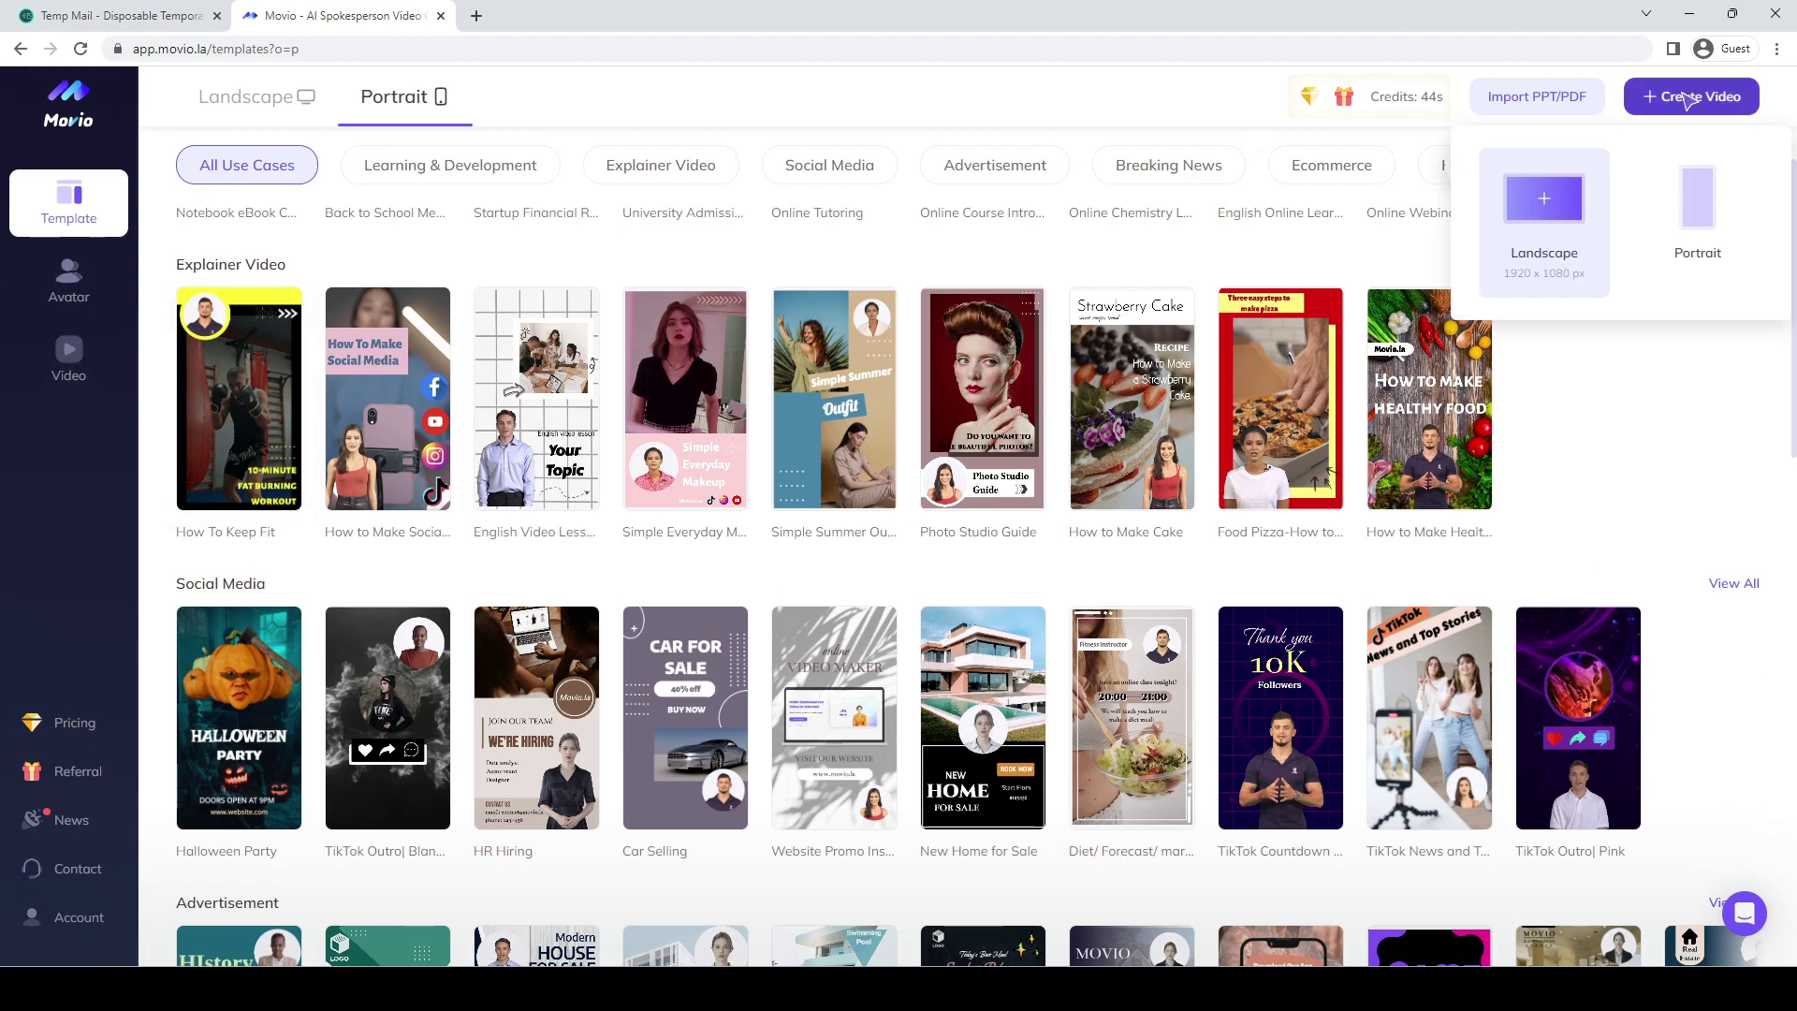
left_click(1702, 197)
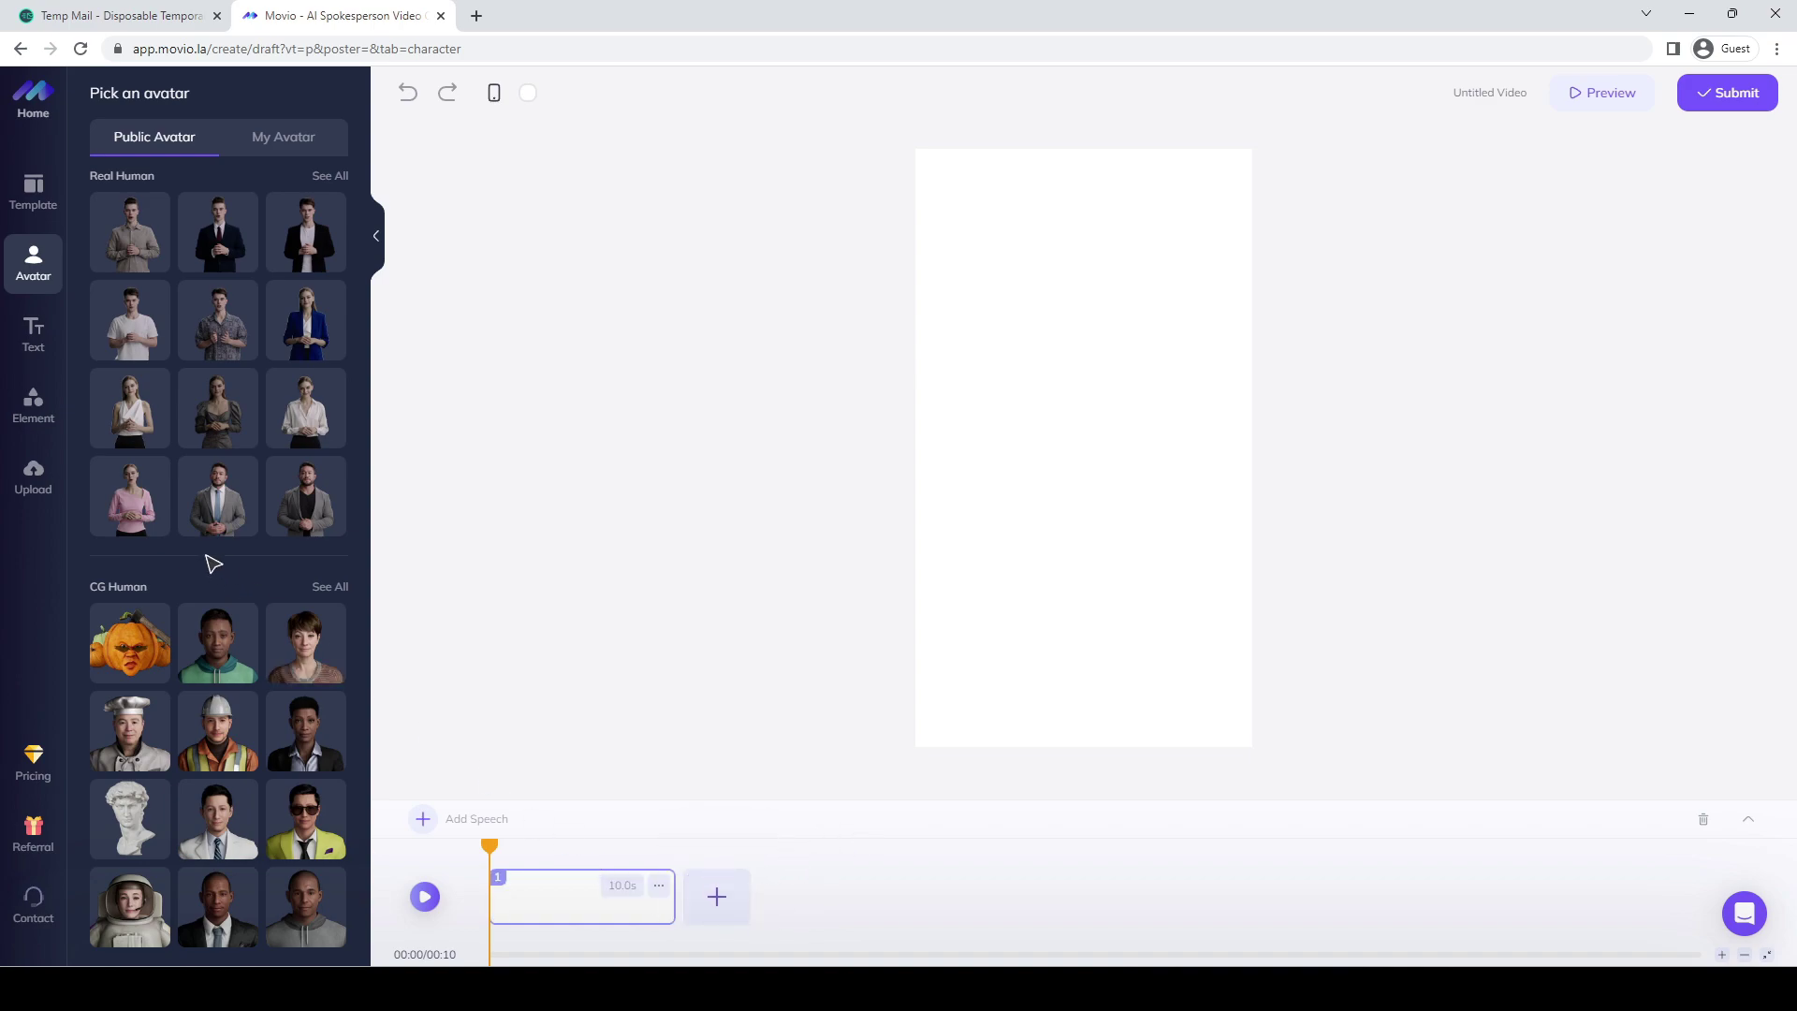
left_click(44, 418)
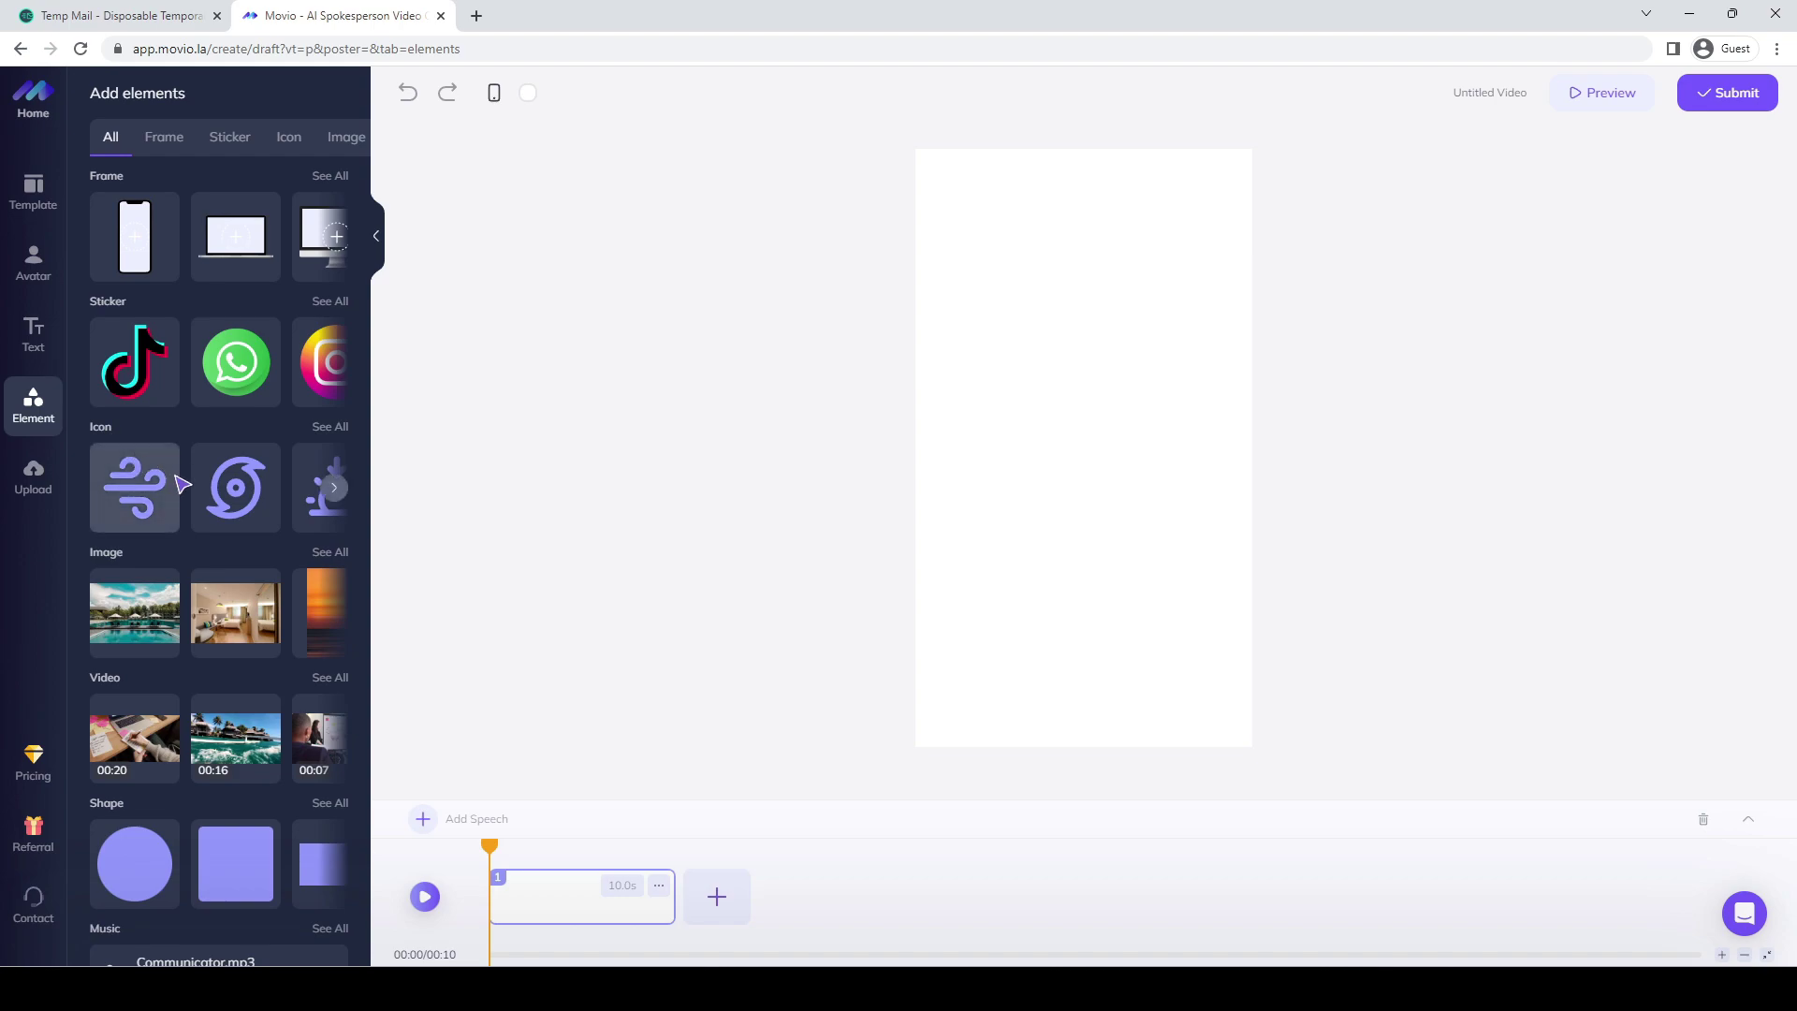
scroll(259, 582, "down", 3)
left_click(259, 583)
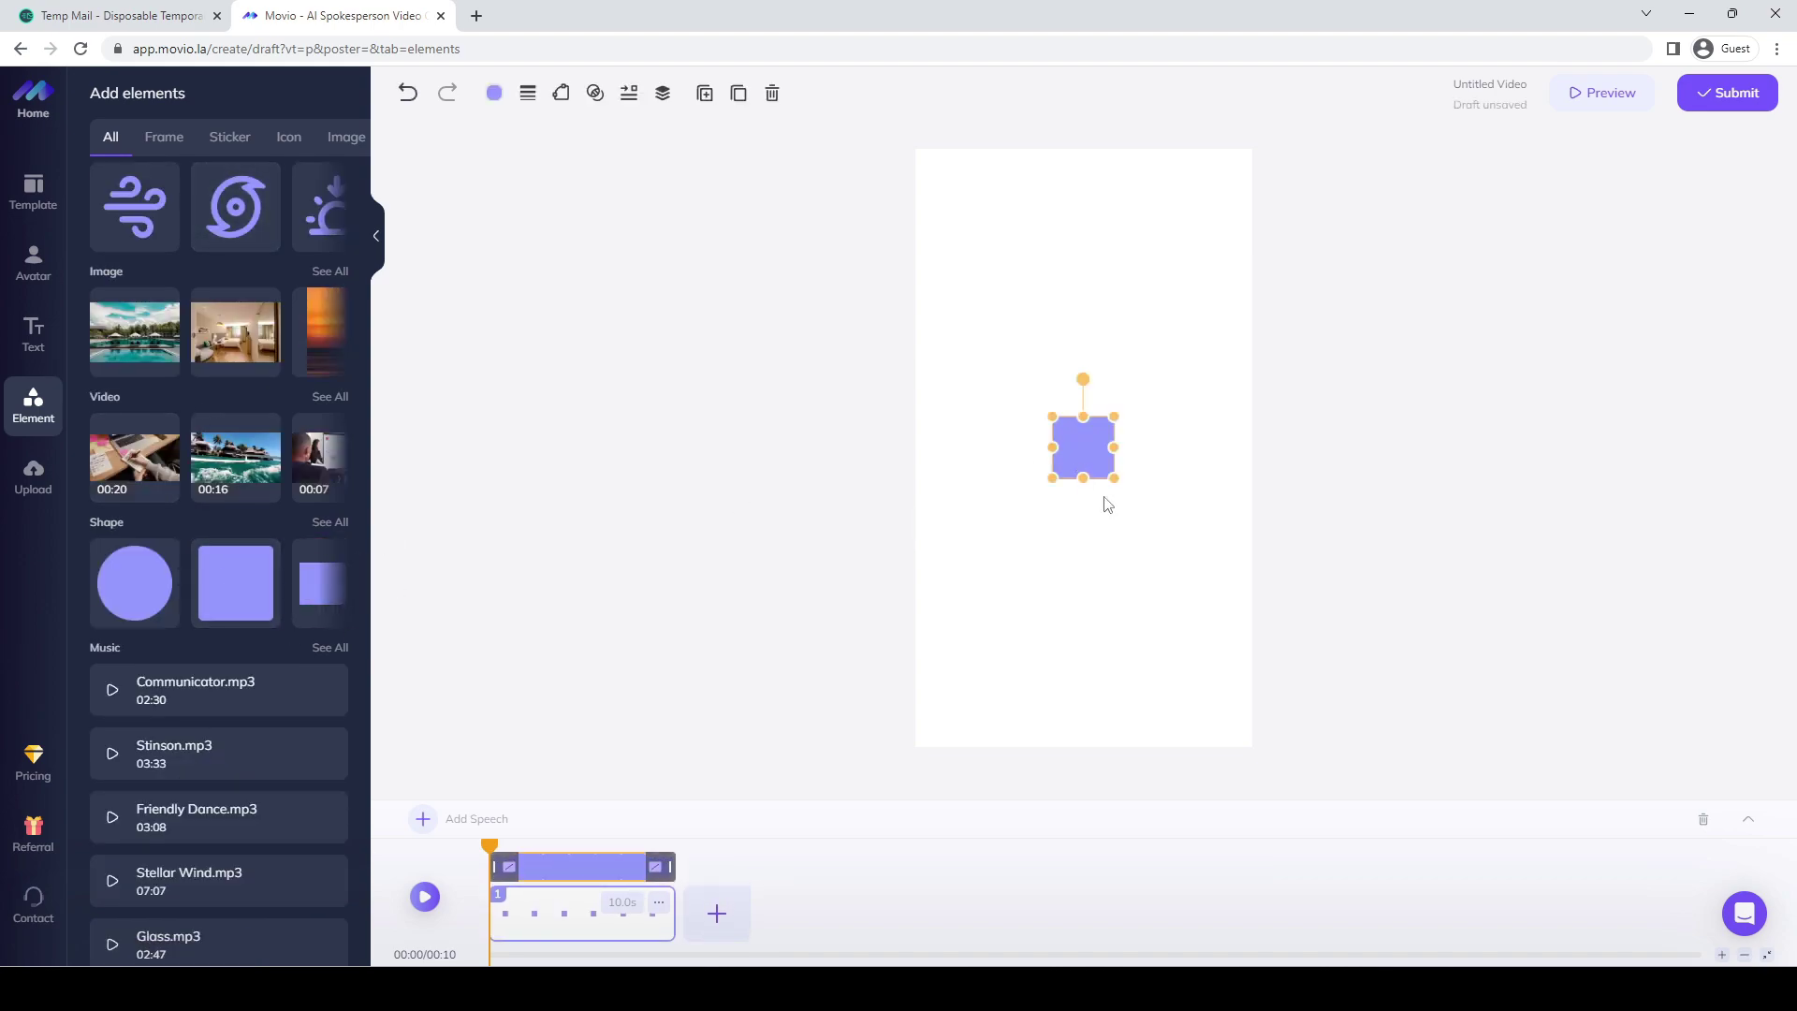
Stretch the square and centre it so that it covers the whole portrait canvas as a background.
left_click_drag(1083, 478, 1083, 743)
left_click_drag(1091, 631, 1256, 345)
left_click_drag(1083, 476, 1108, 786)
left_click_drag(1072, 669, 1084, 649)
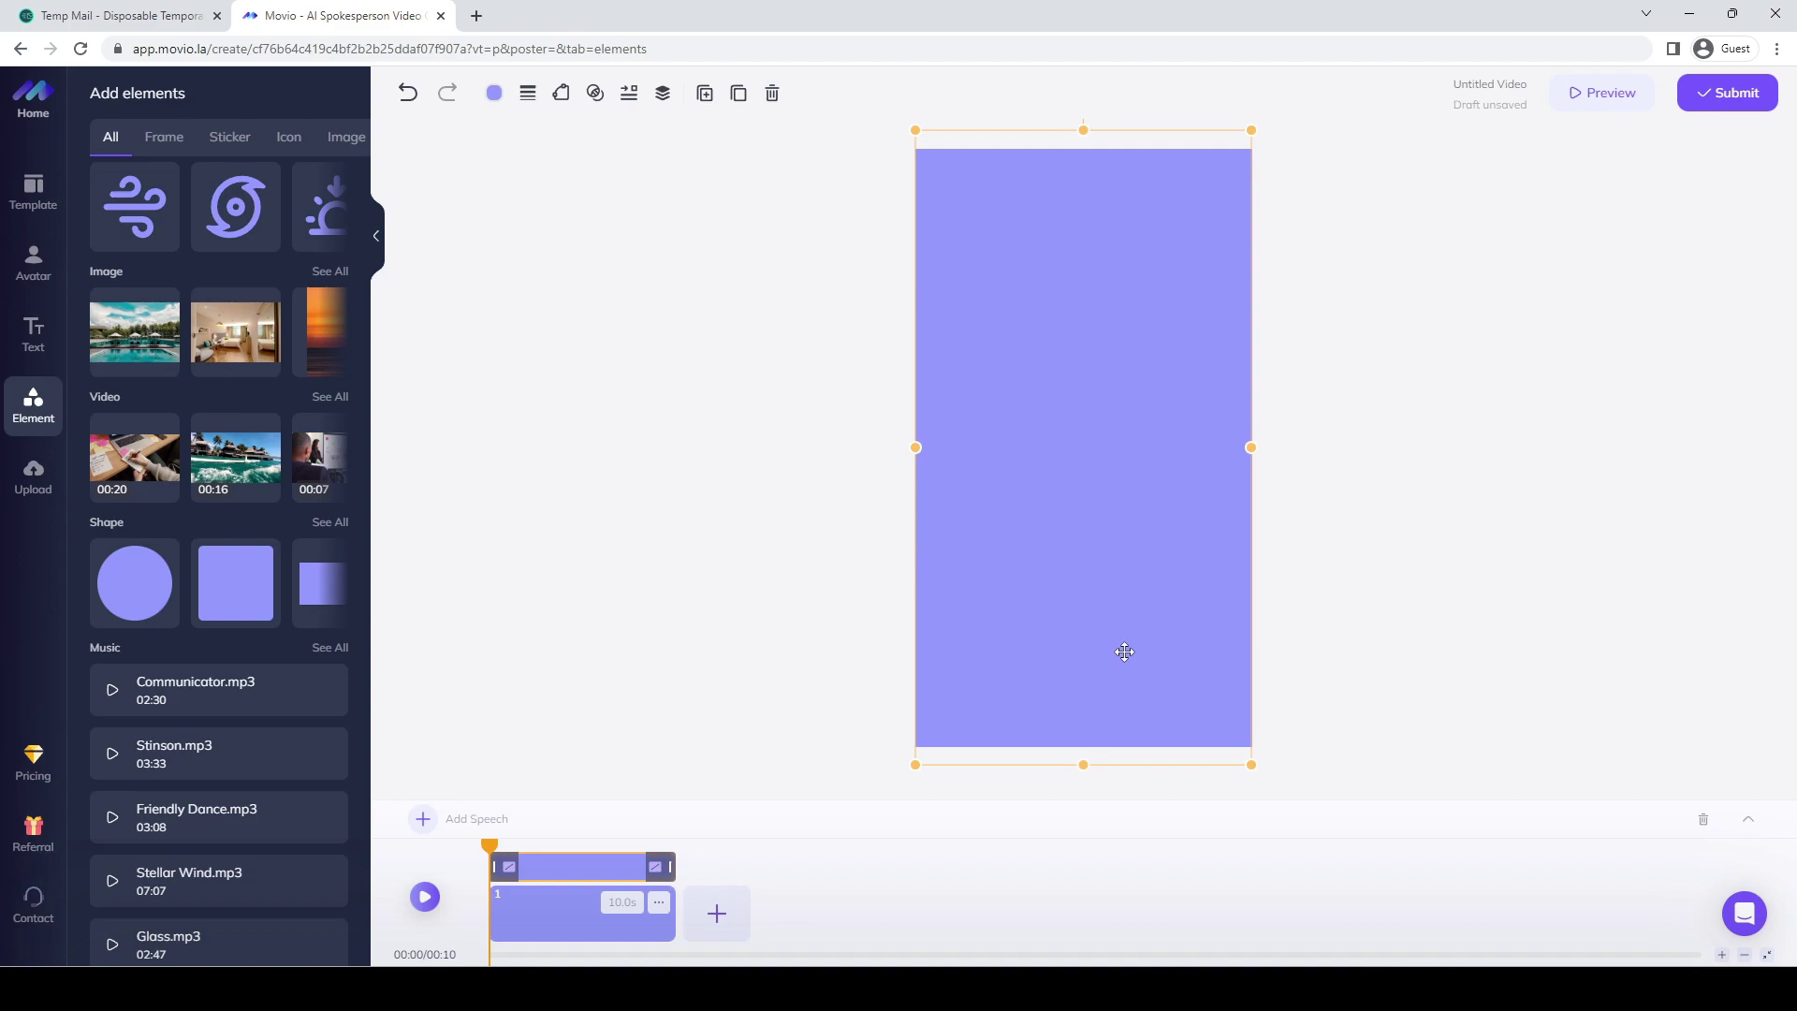
Change the background shape's fill to a fully saturated bright green.
left_click(494, 92)
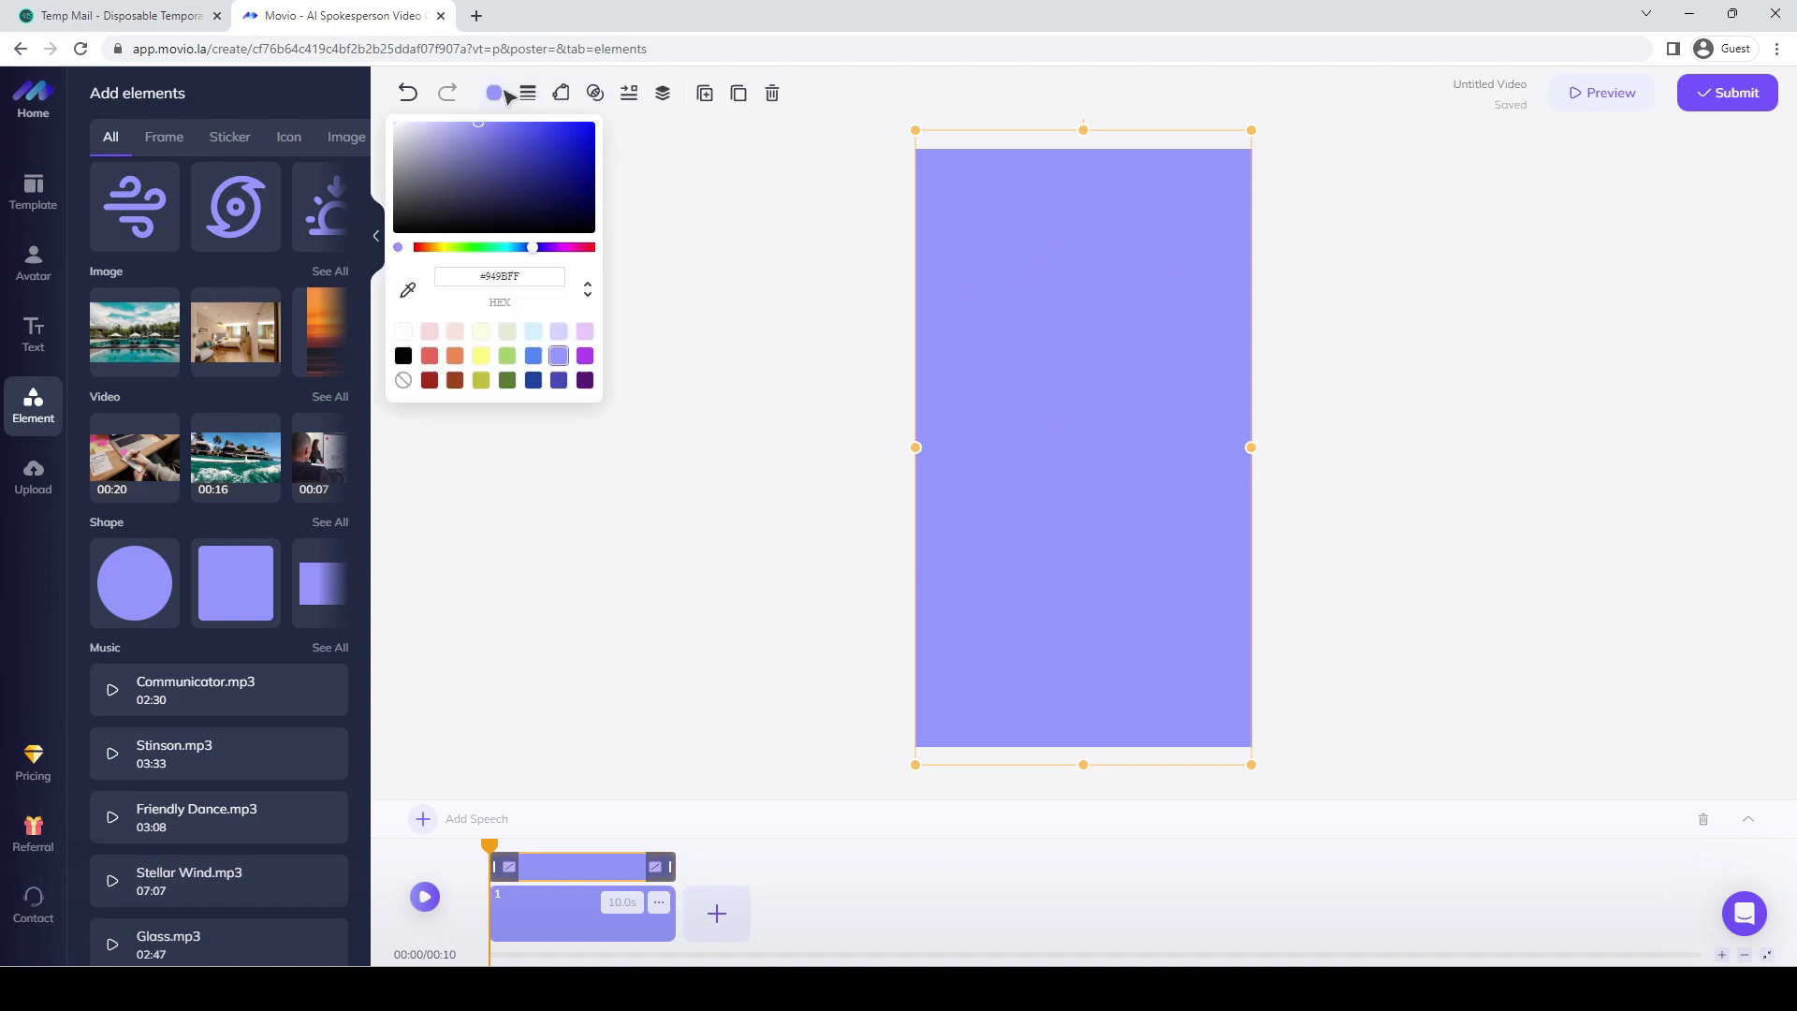
left_click_drag(520, 248, 473, 249)
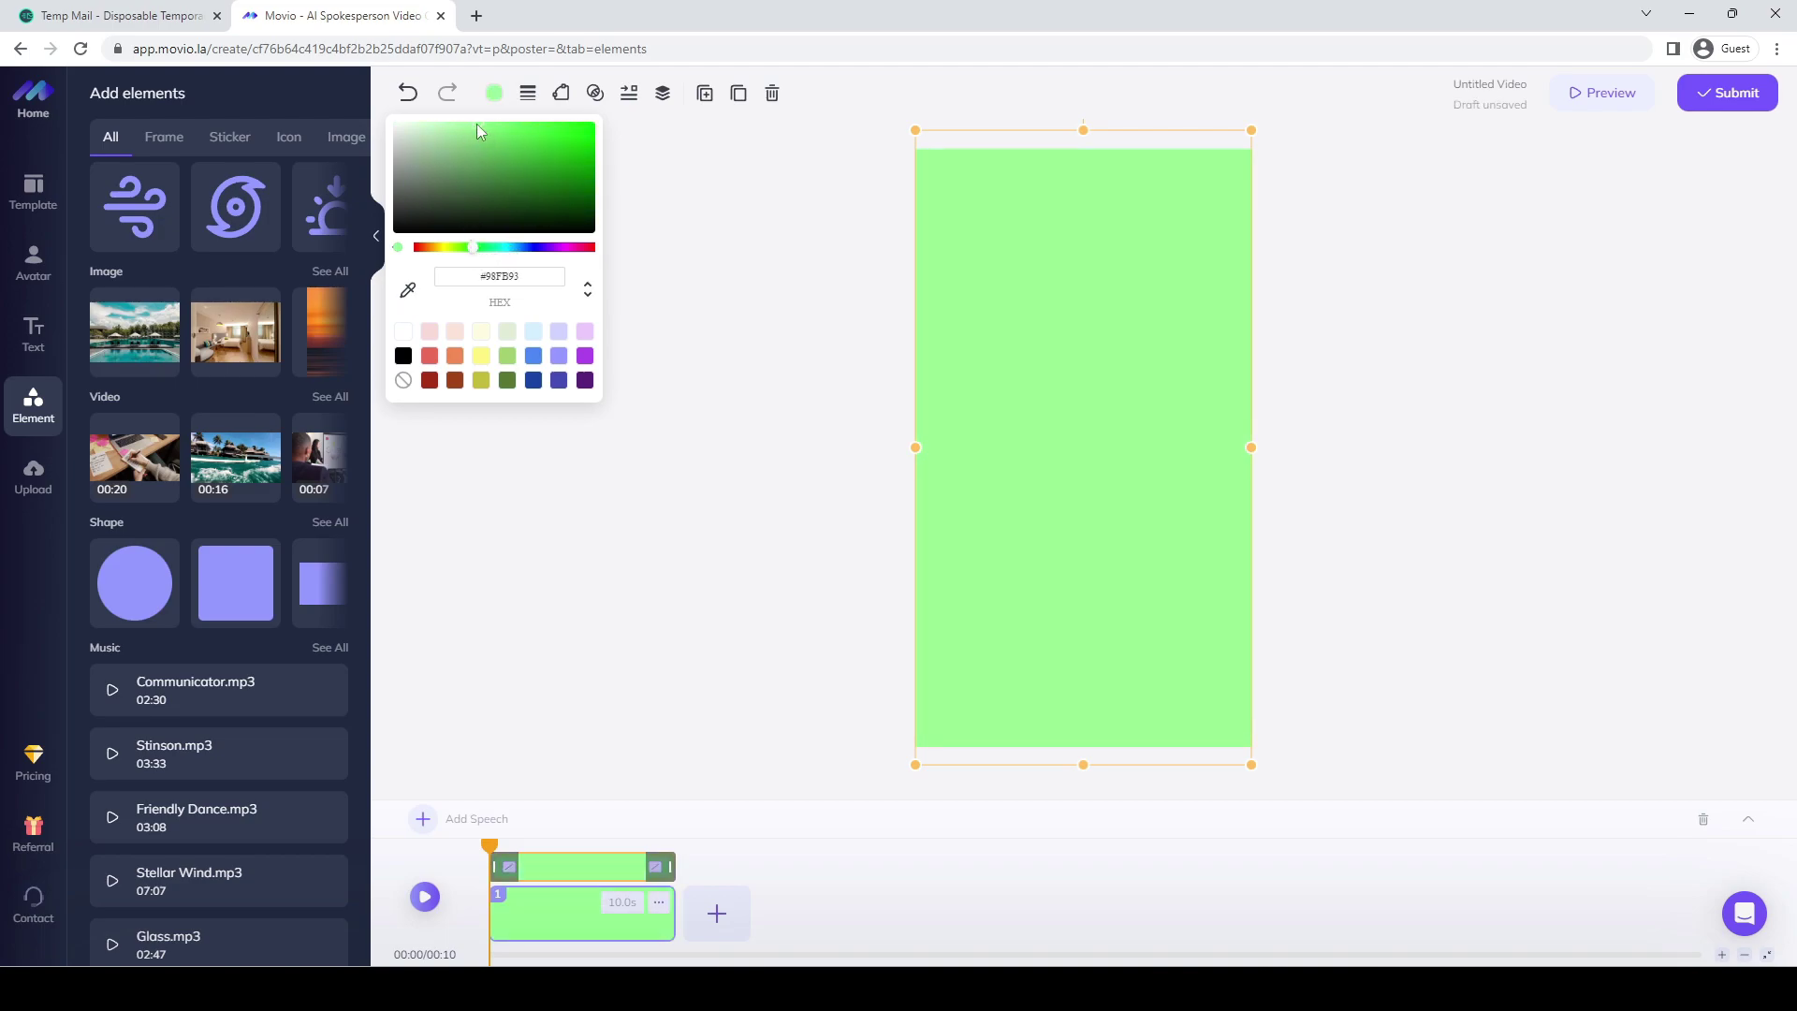
left_click_drag(479, 131, 592, 127)
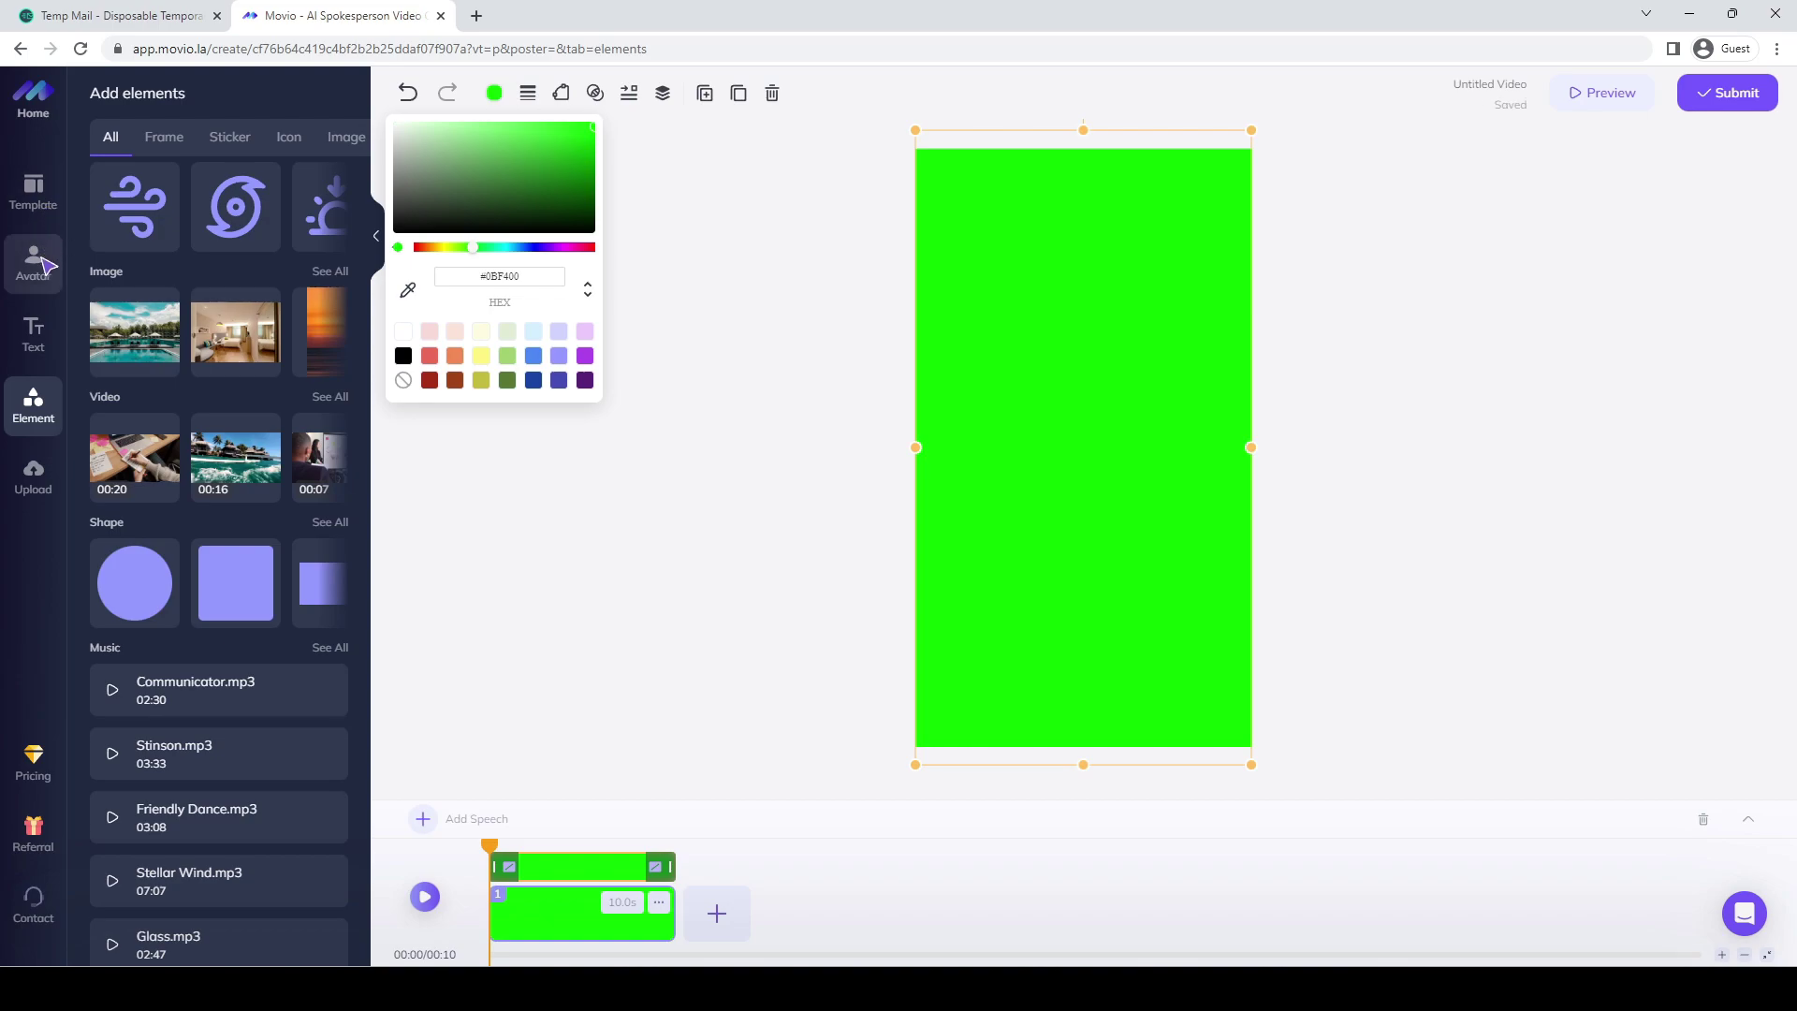
scroll(280, 514, "up", 2)
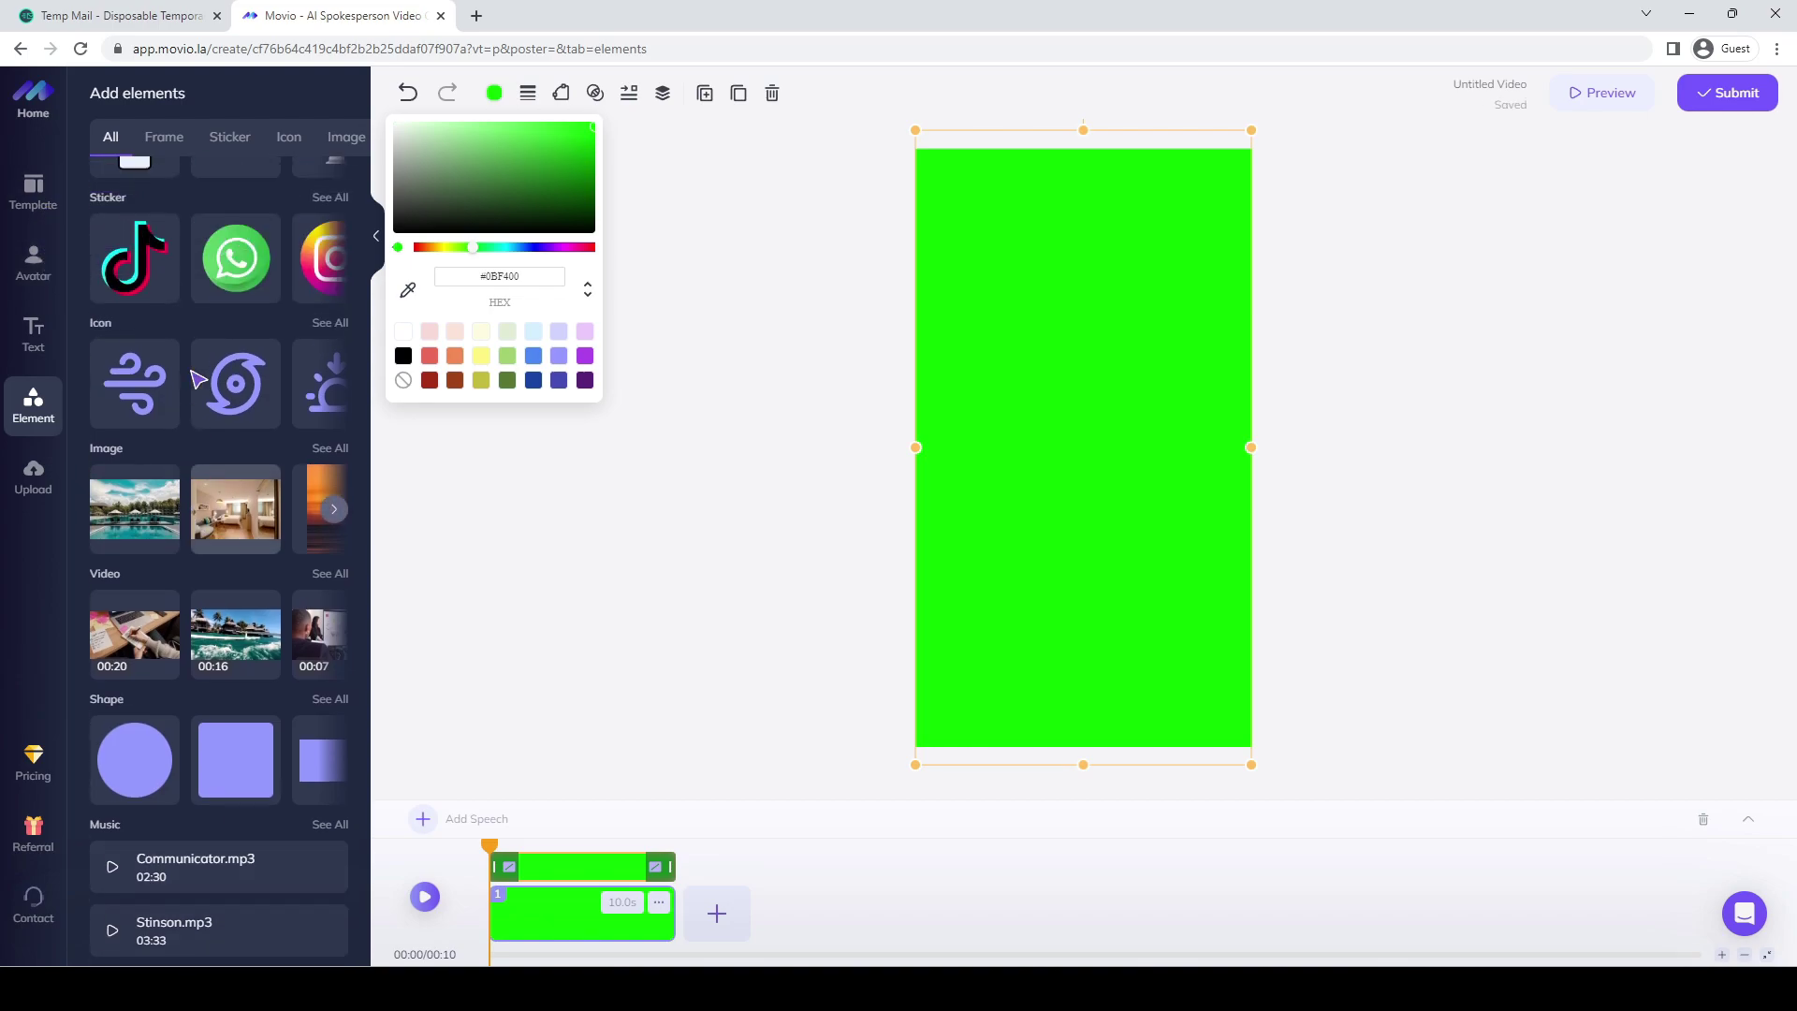
left_click(334, 519)
left_click(334, 520)
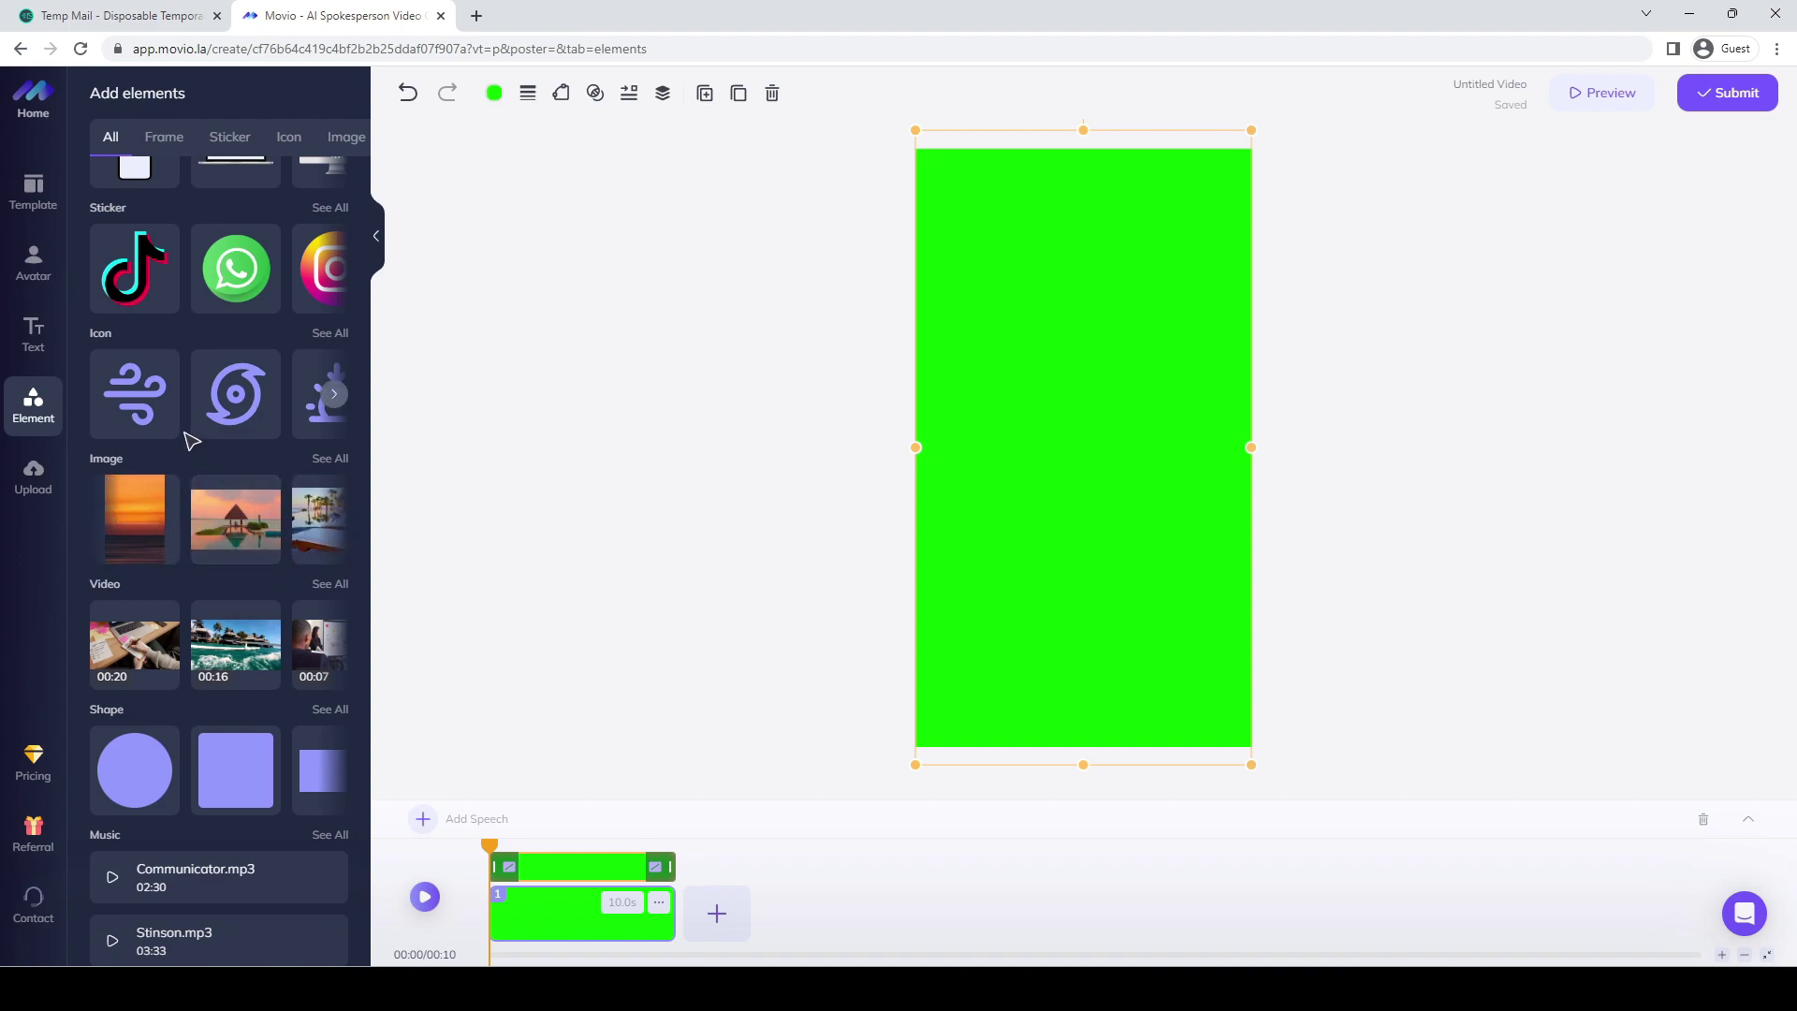
scroll(186, 394, "up", 1)
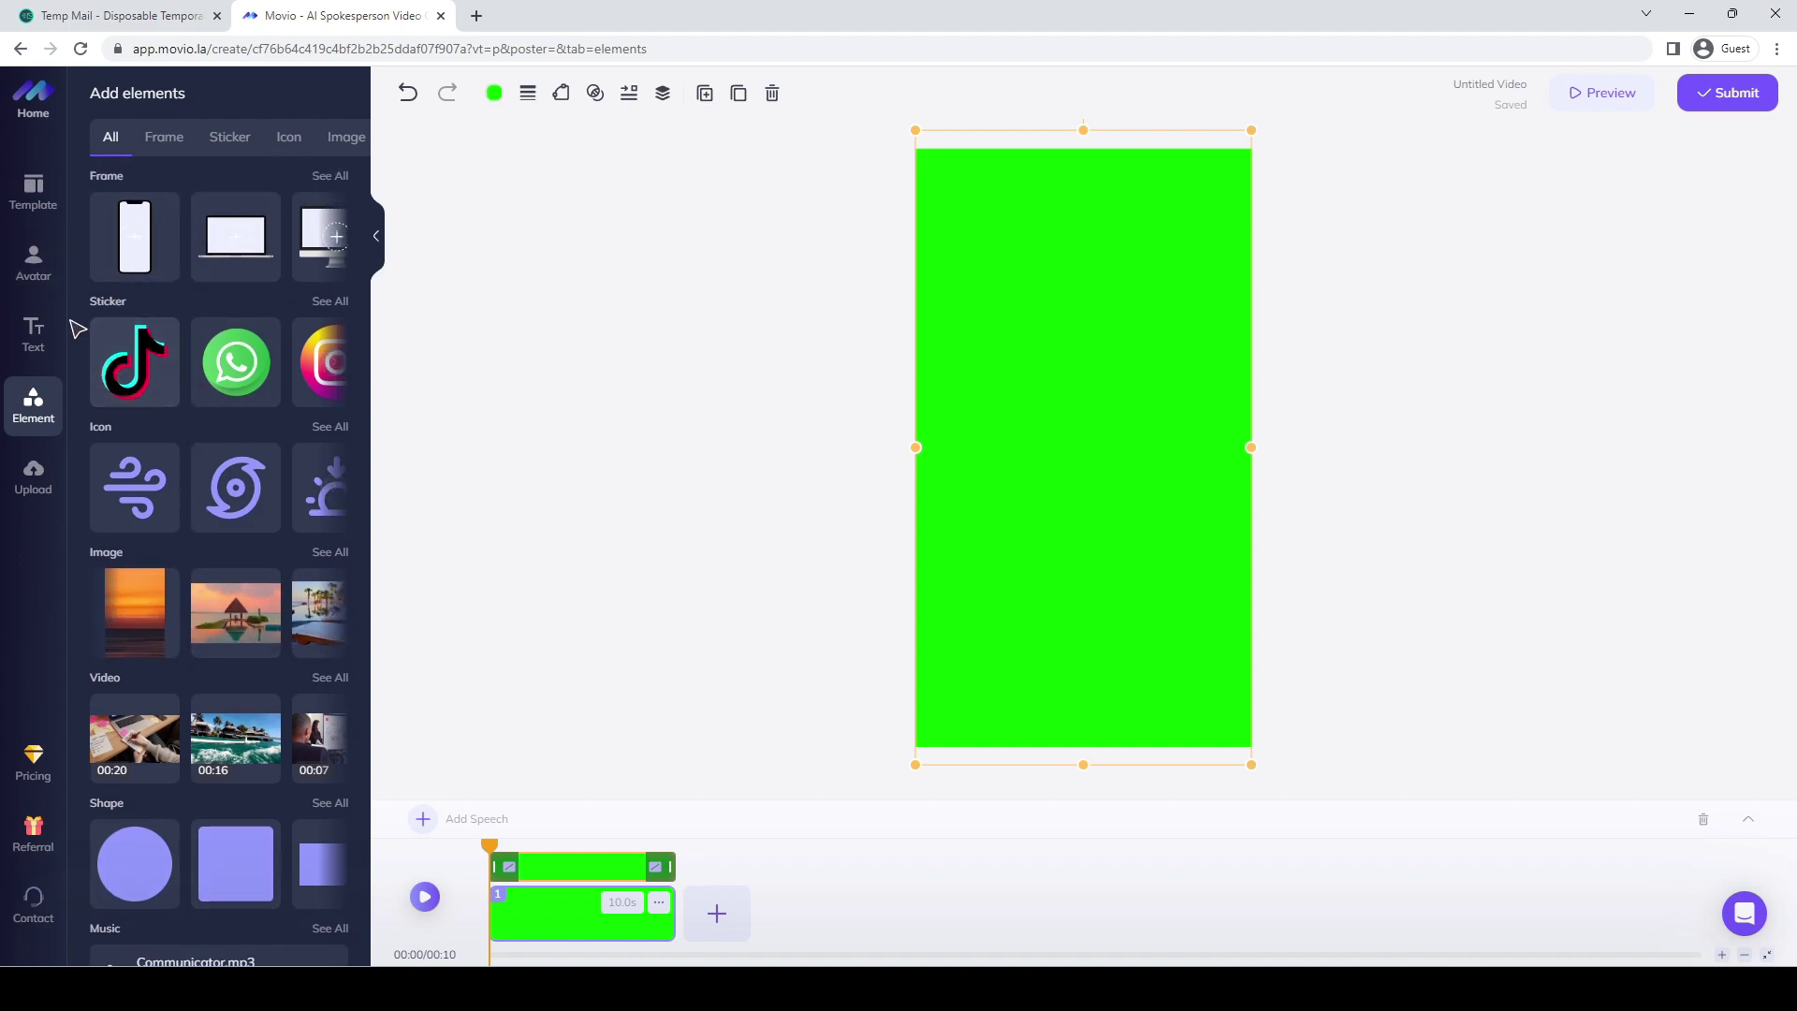
Add the Real Human avatar of the woman in the blue suit and place it over the green background.
left_click(37, 271)
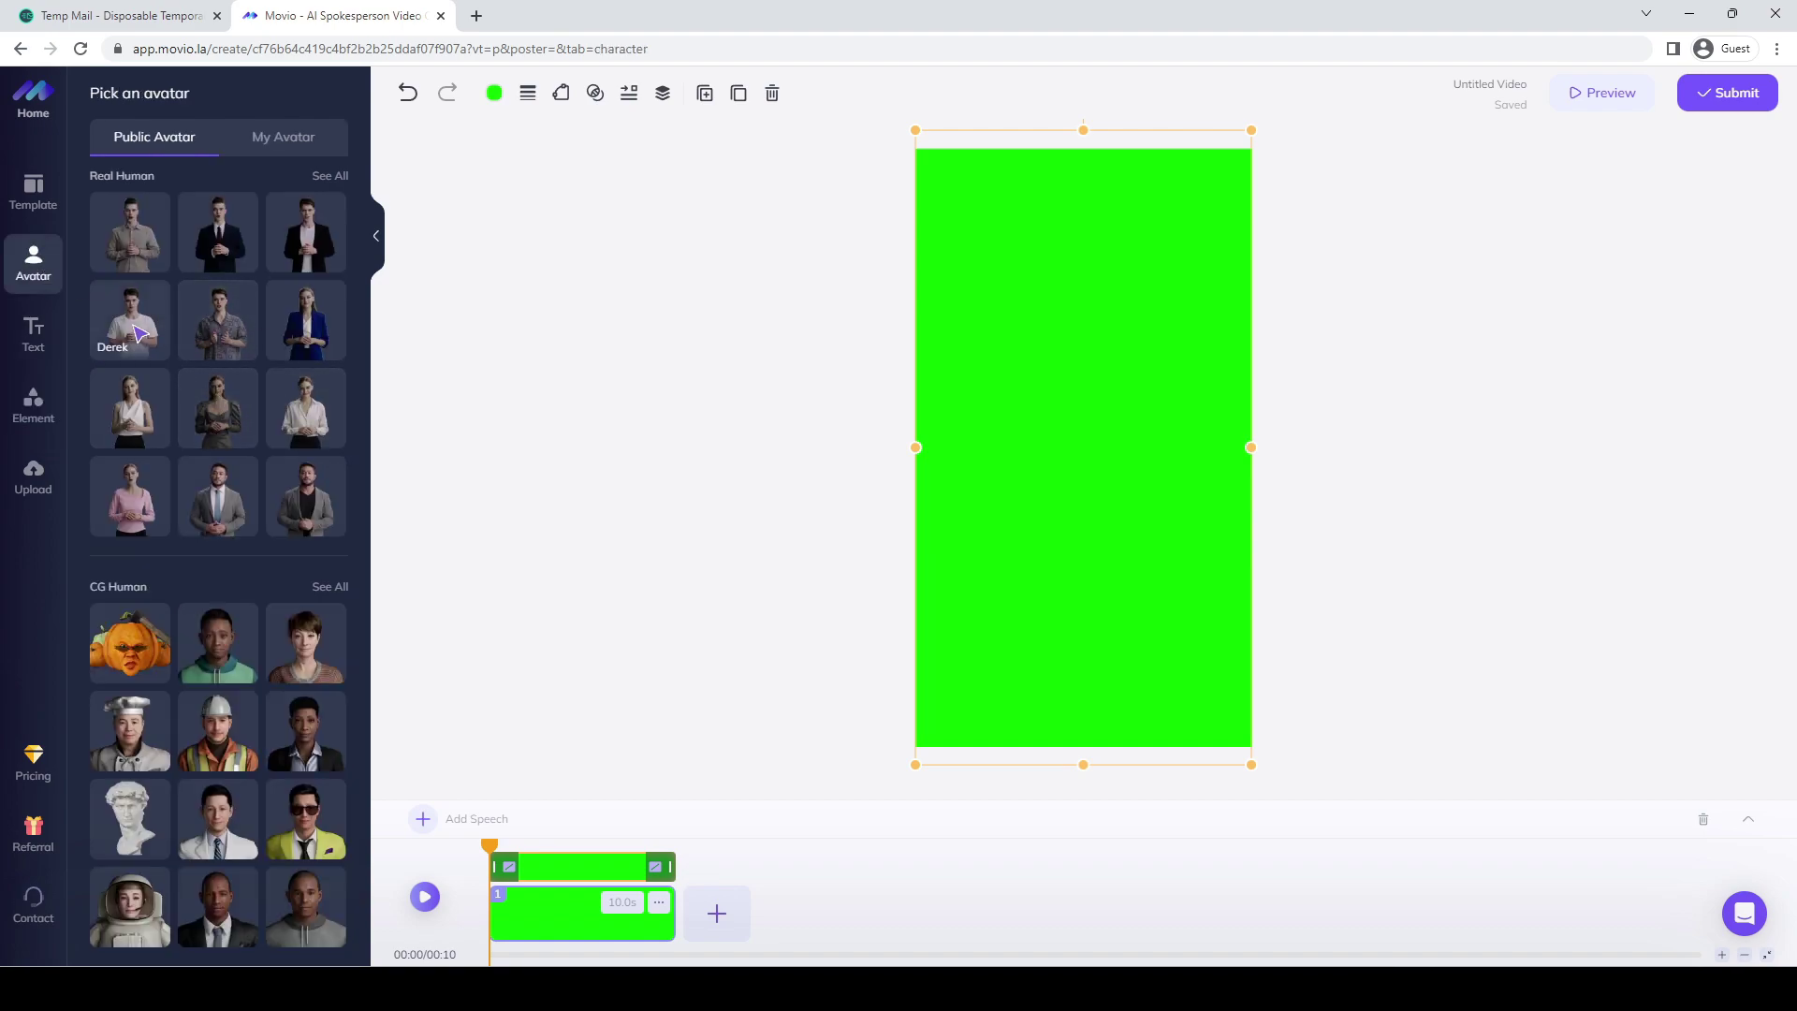
scroll(233, 412, "down", 5)
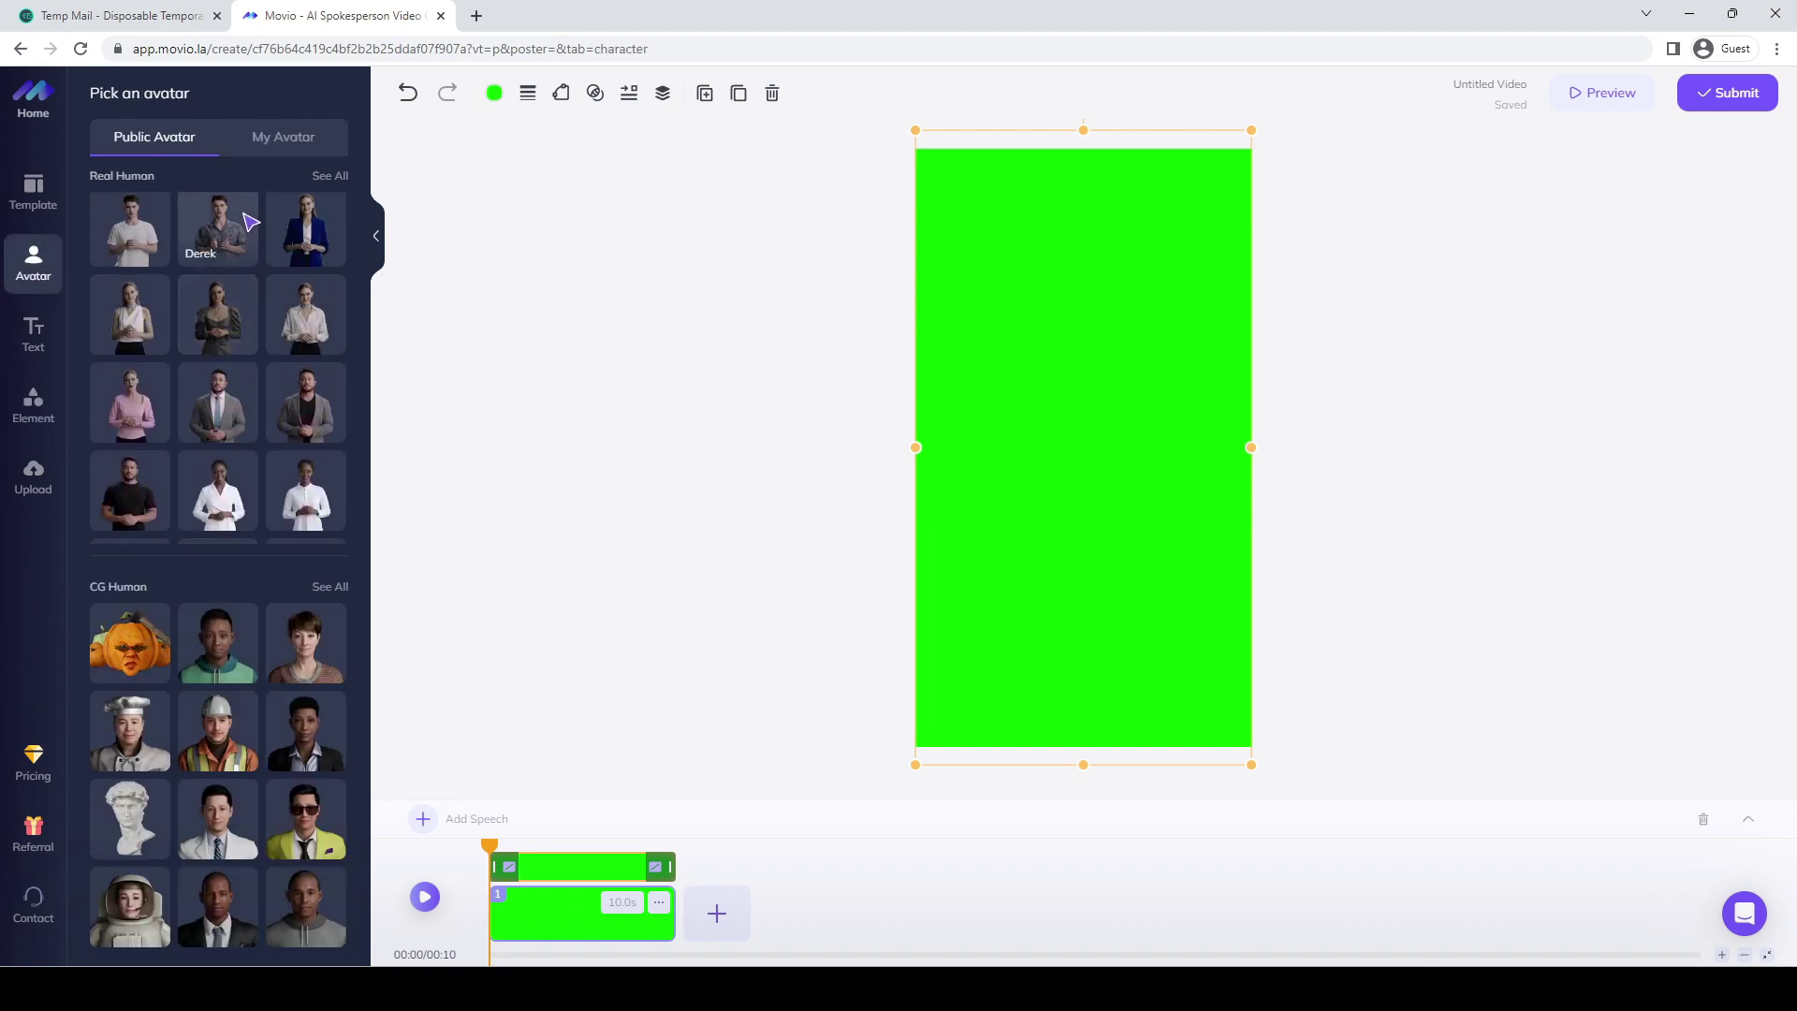
left_click(329, 175)
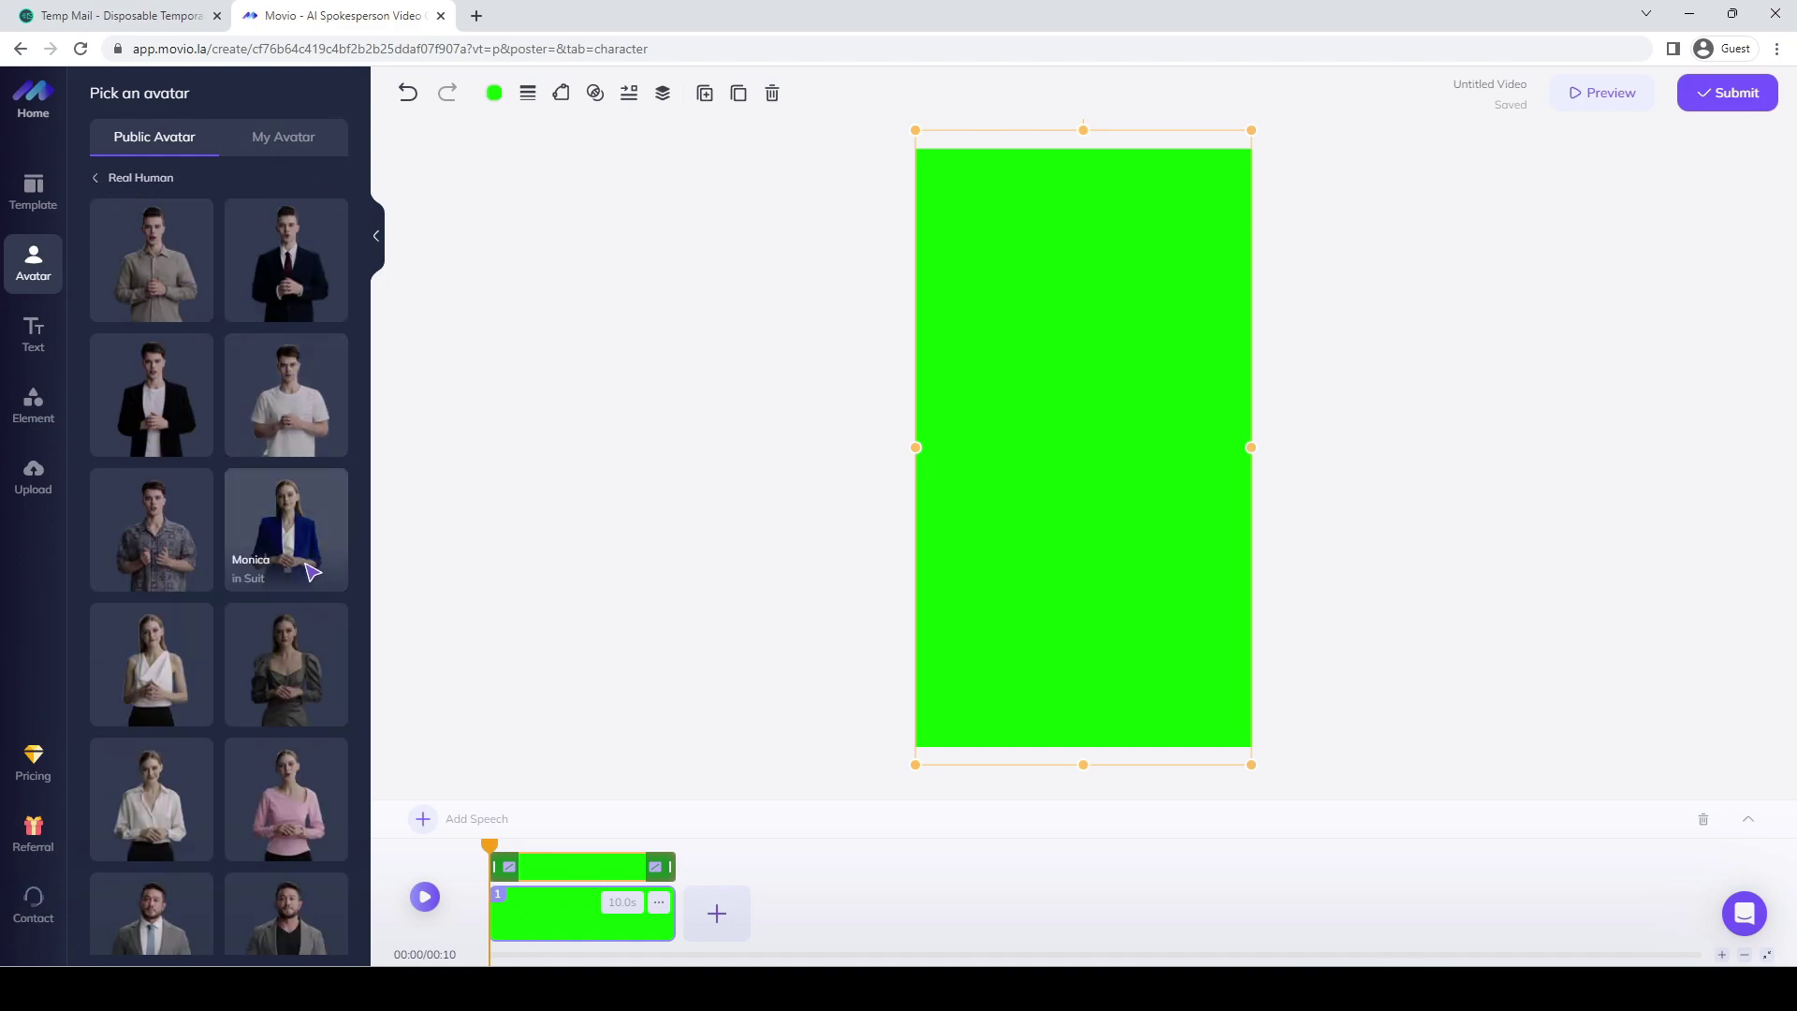
left_click(290, 529)
left_click_drag(1095, 379, 1096, 309)
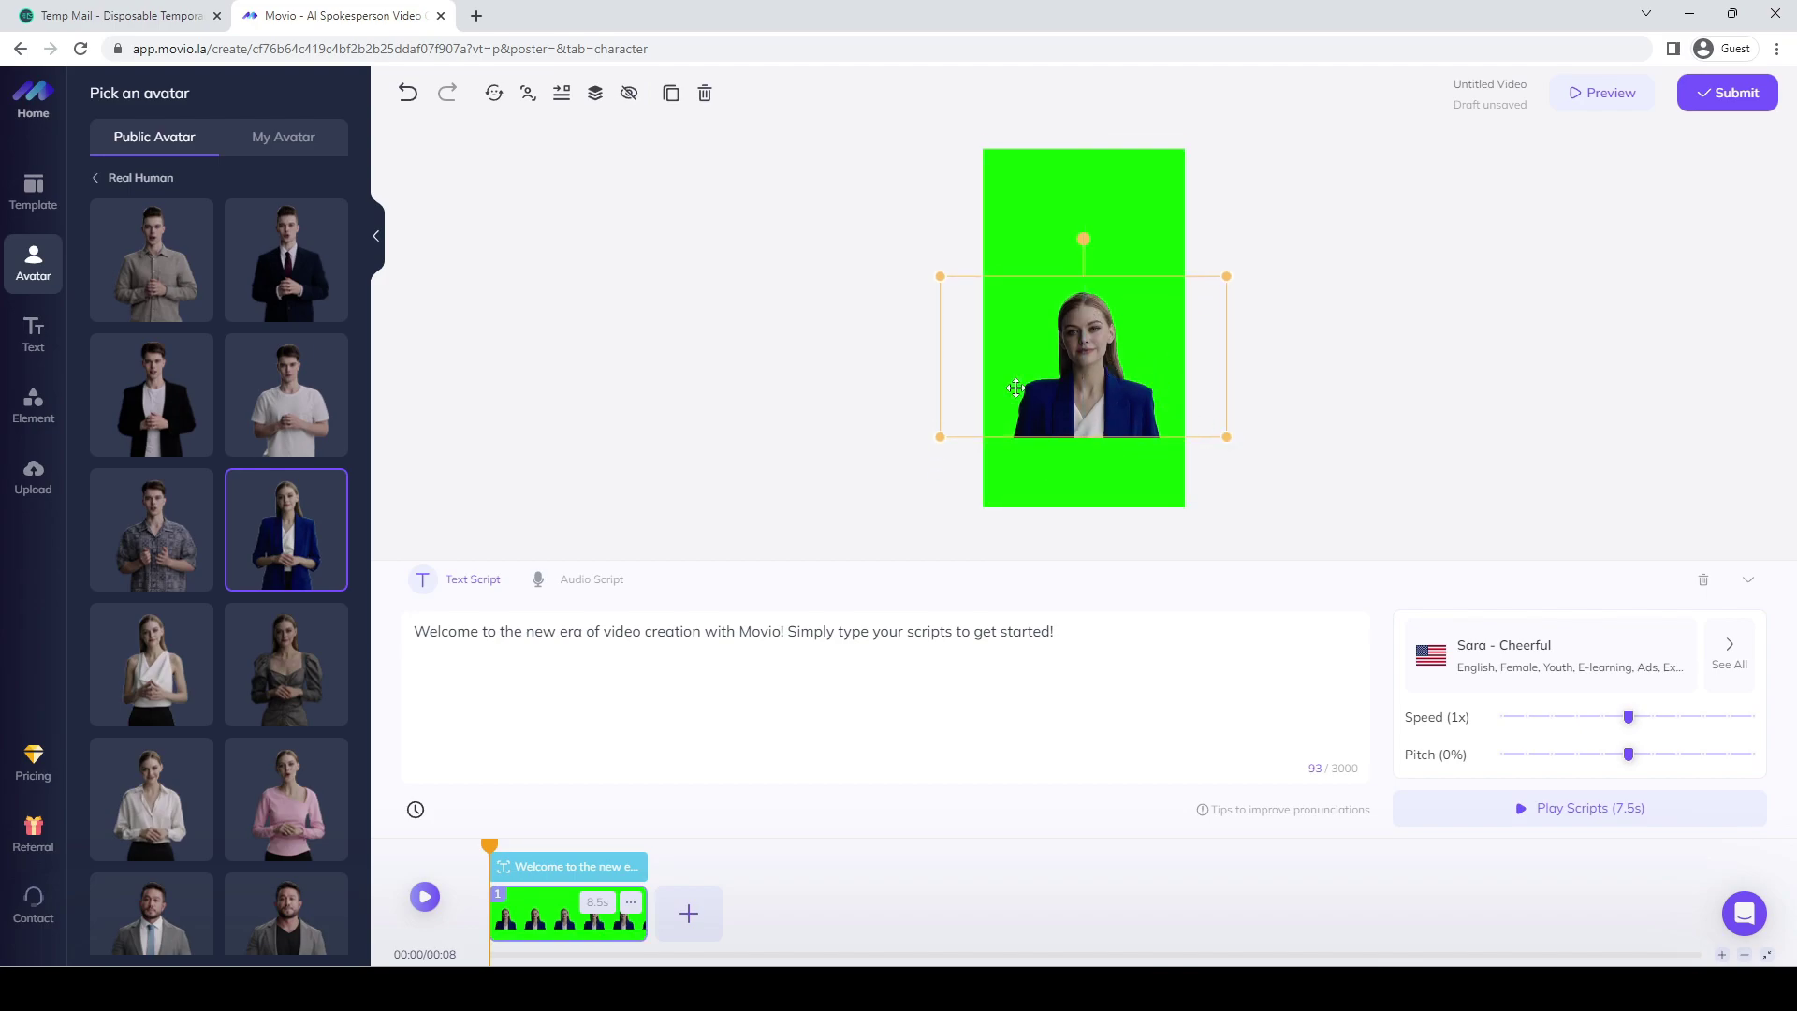
Switch the avatar to the Half-body view and enlarge it to fill most of the canvas width.
left_click(528, 92)
left_click(526, 171)
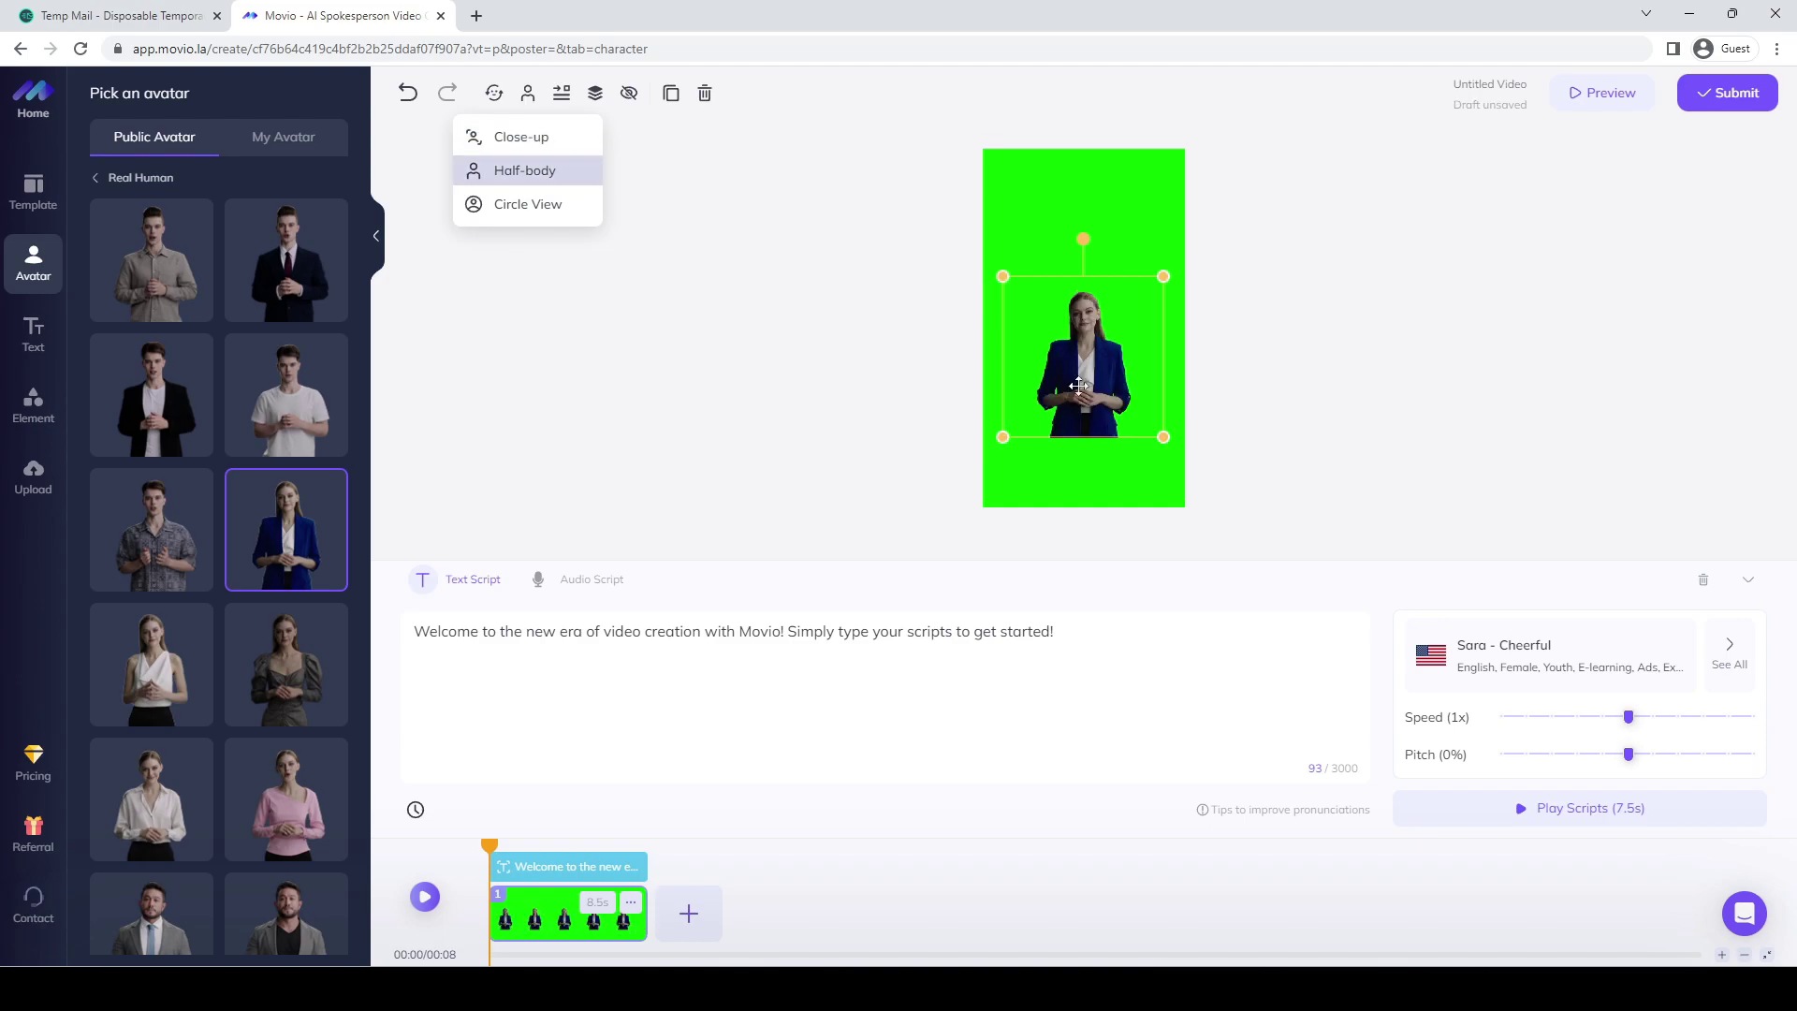
left_click(1157, 445)
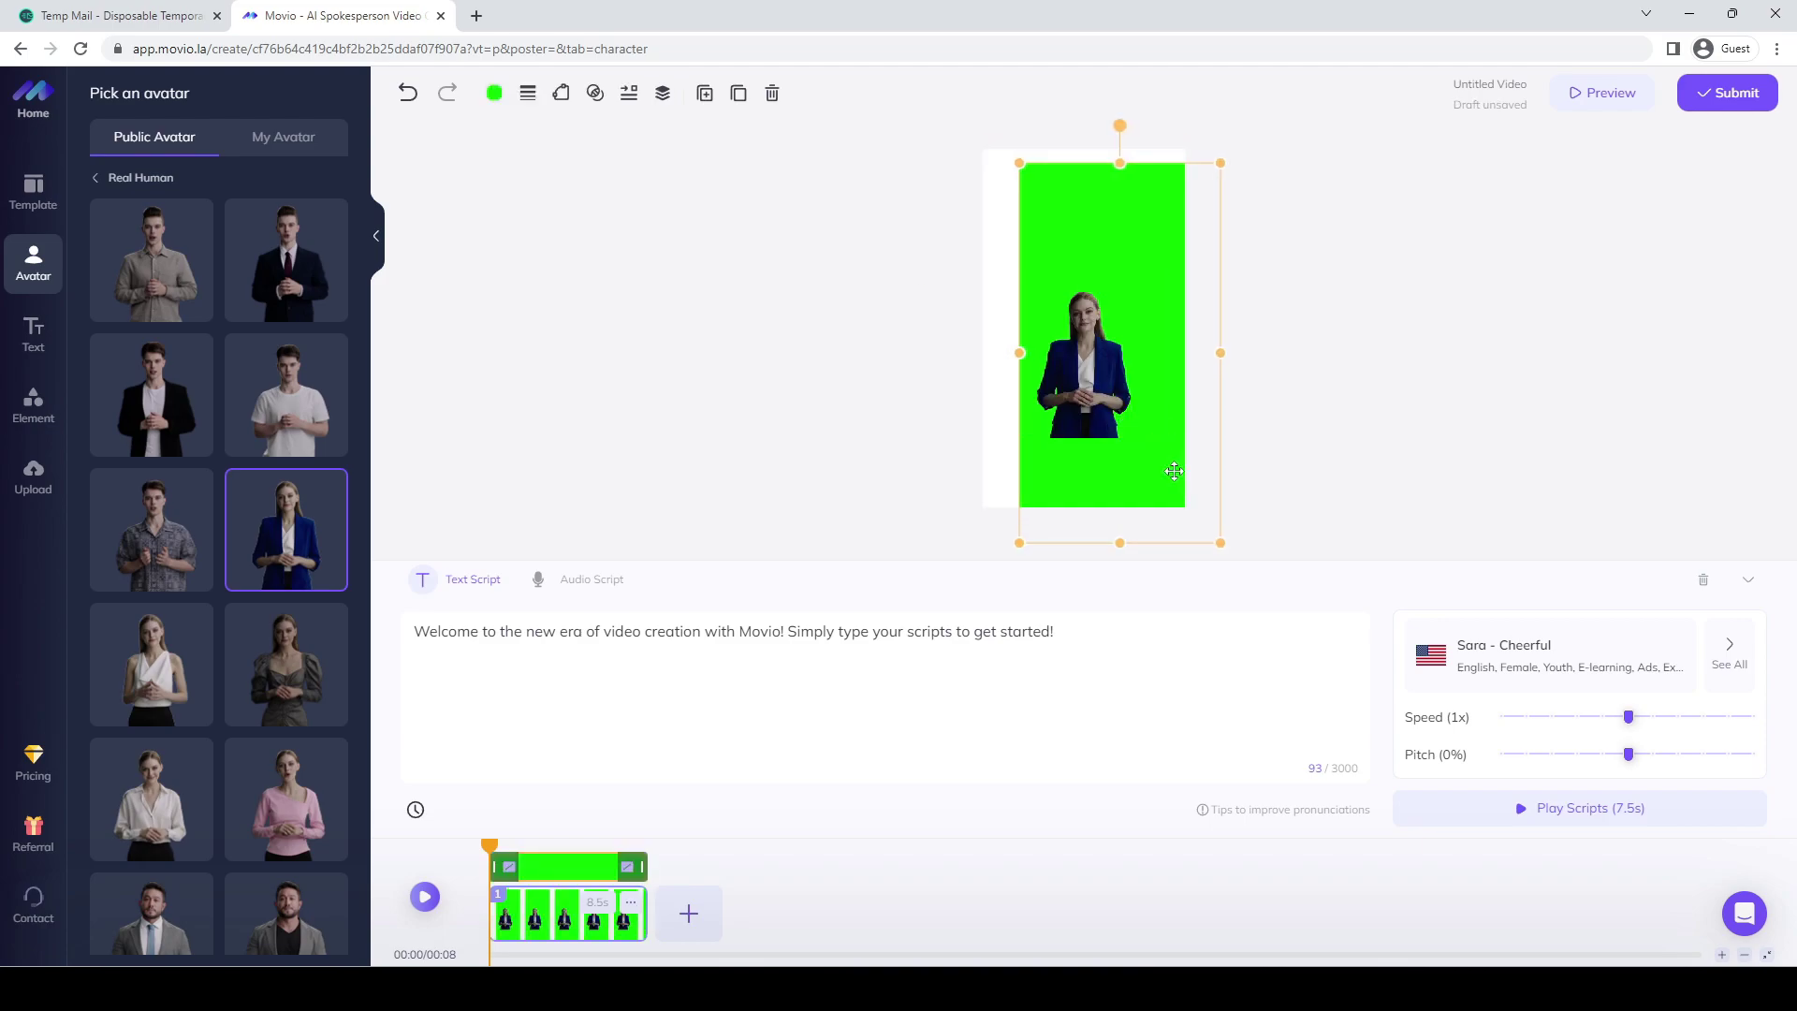
left_click_drag(1147, 458, 1212, 494)
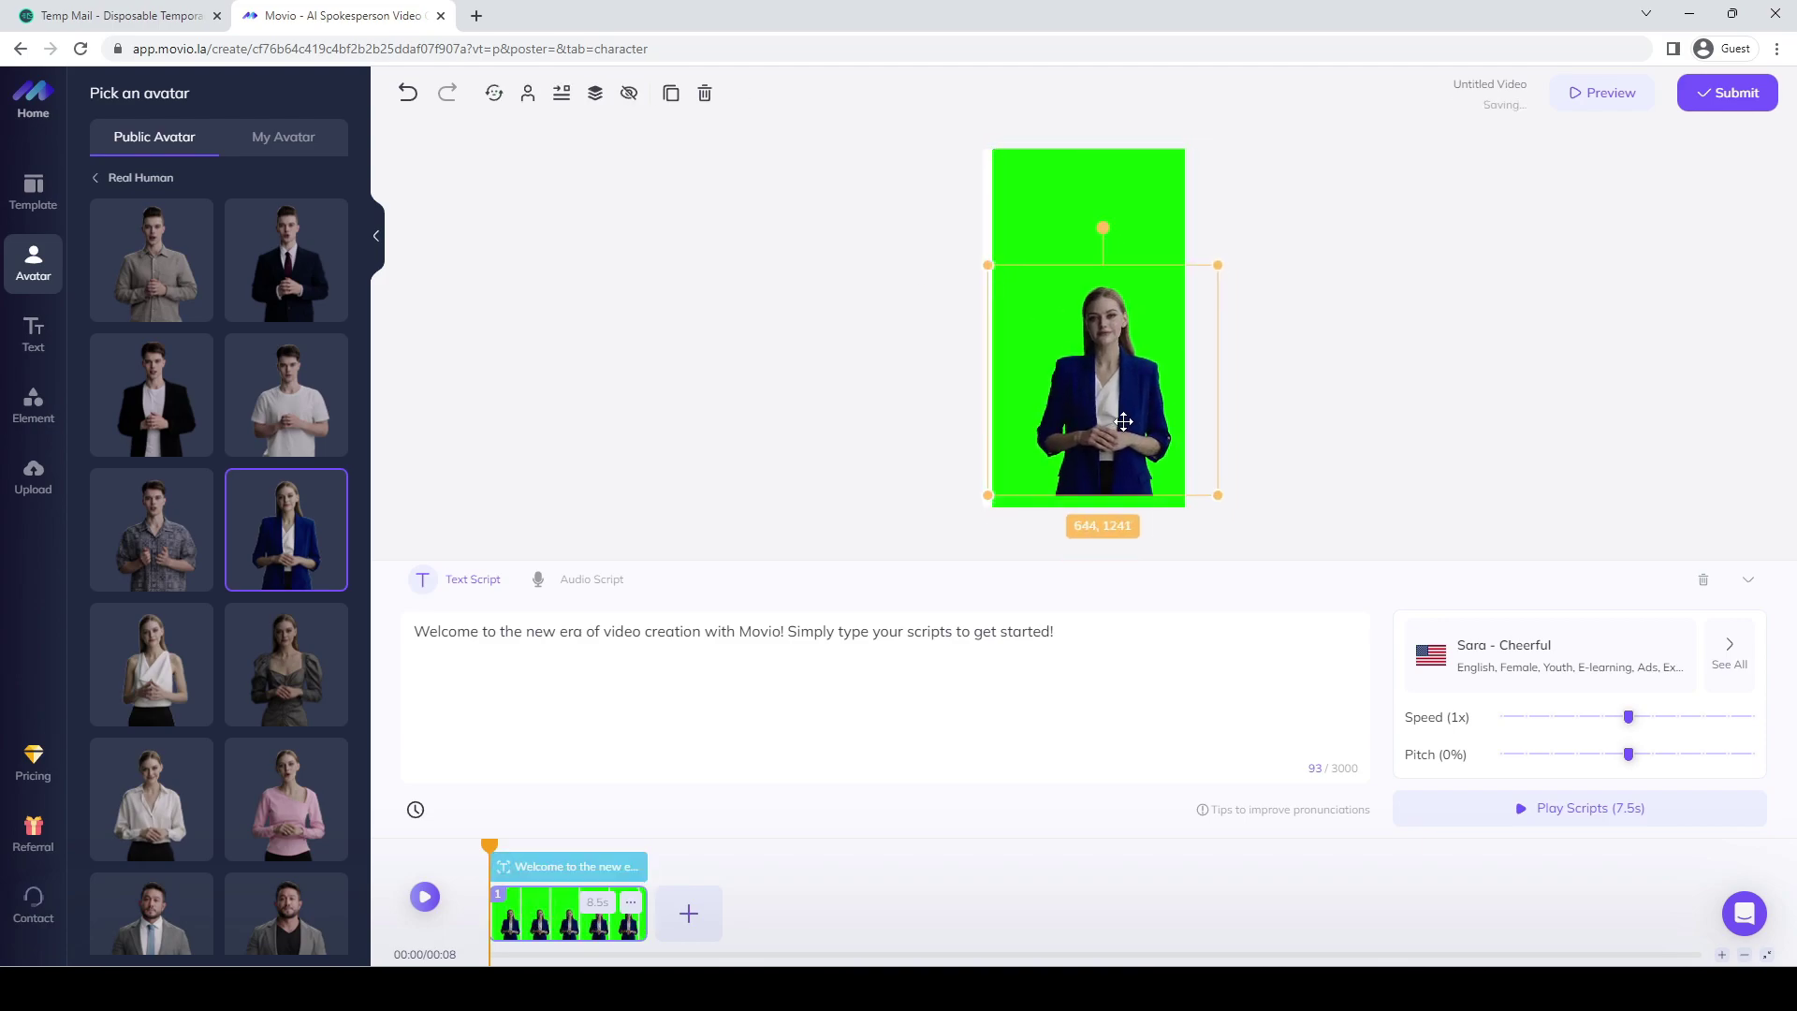
Try Circle View, switch the avatar to Close-up, then enlarge it and align it with the canvas's bottom edge.
left_click(528, 93)
left_click(550, 217)
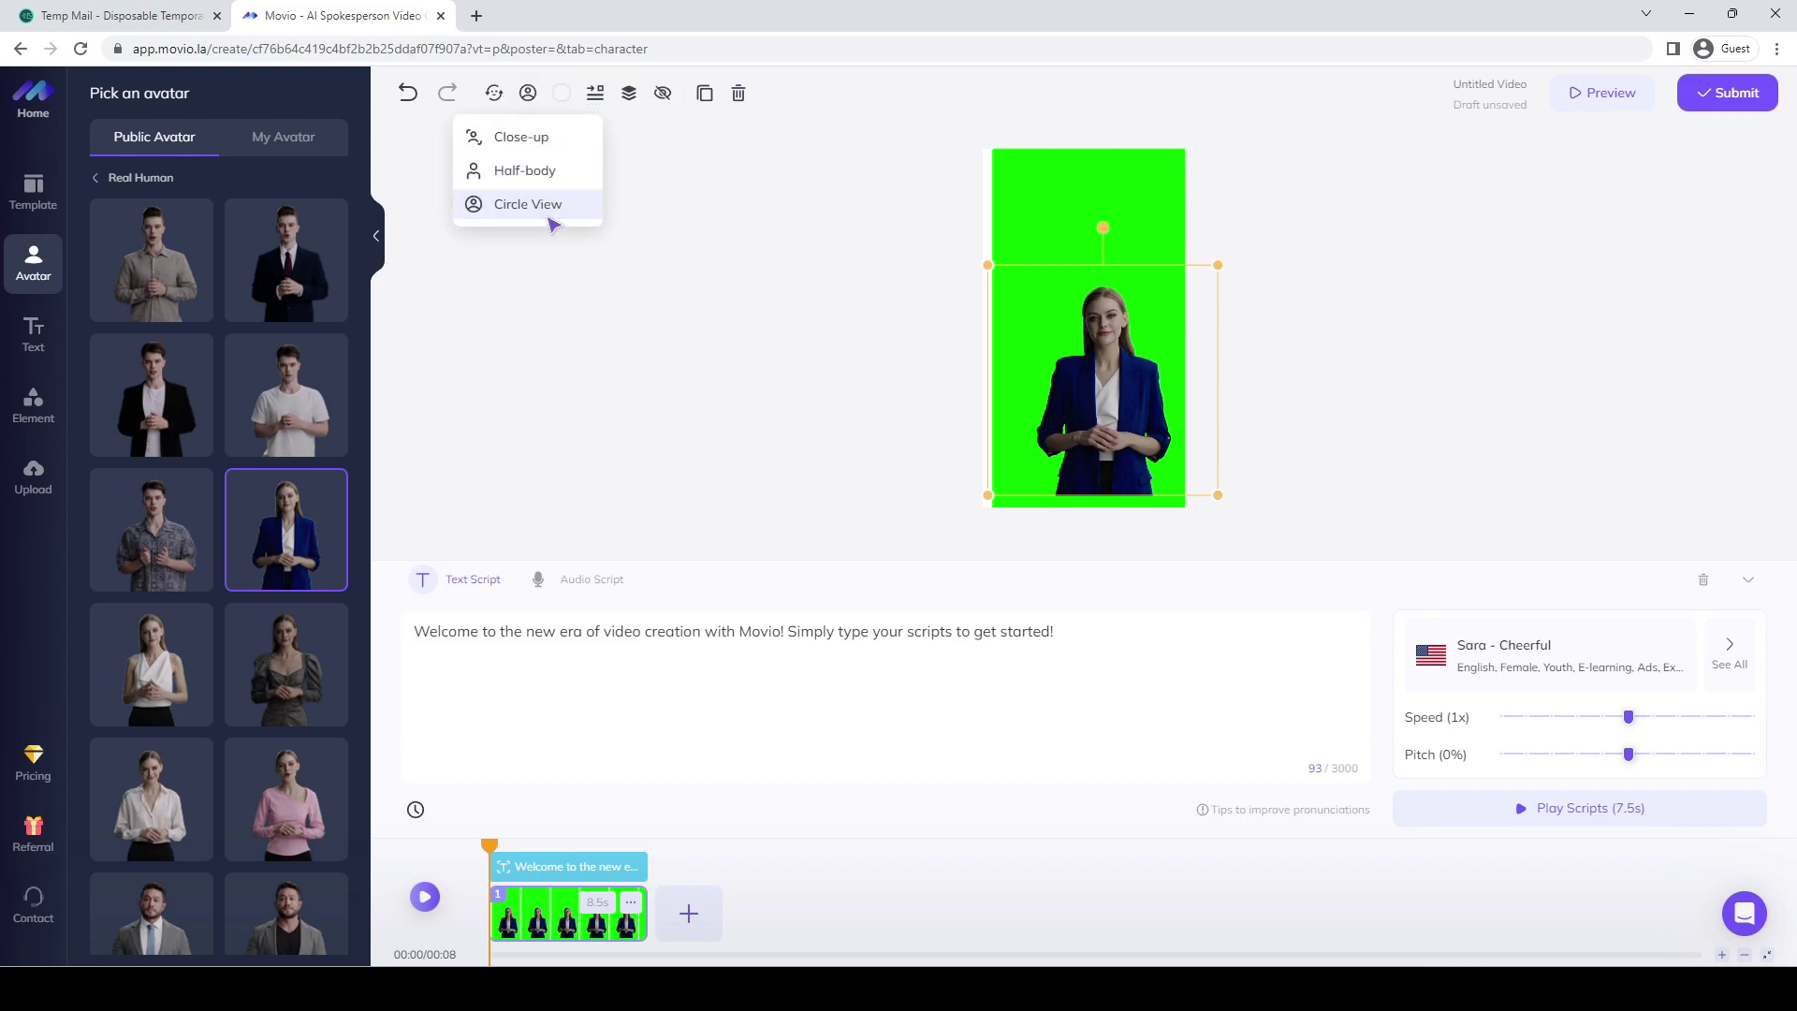
left_click(513, 139)
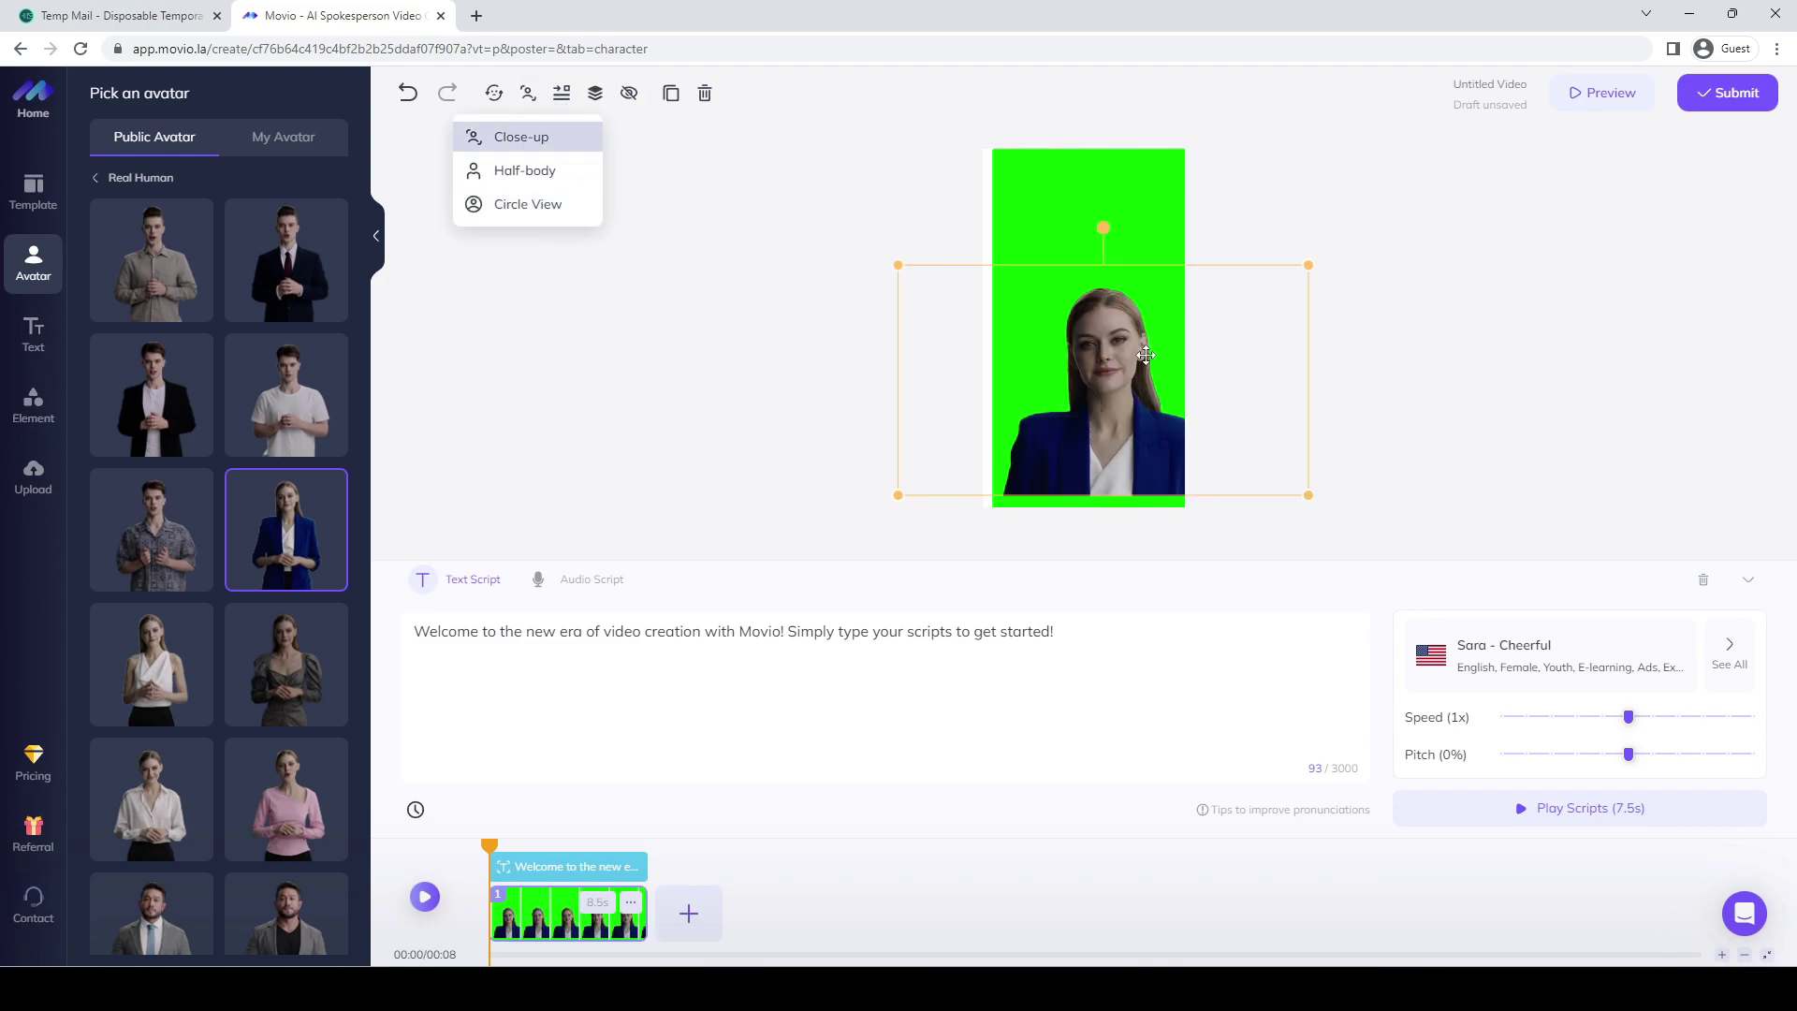
left_click_drag(1284, 493, 1355, 533)
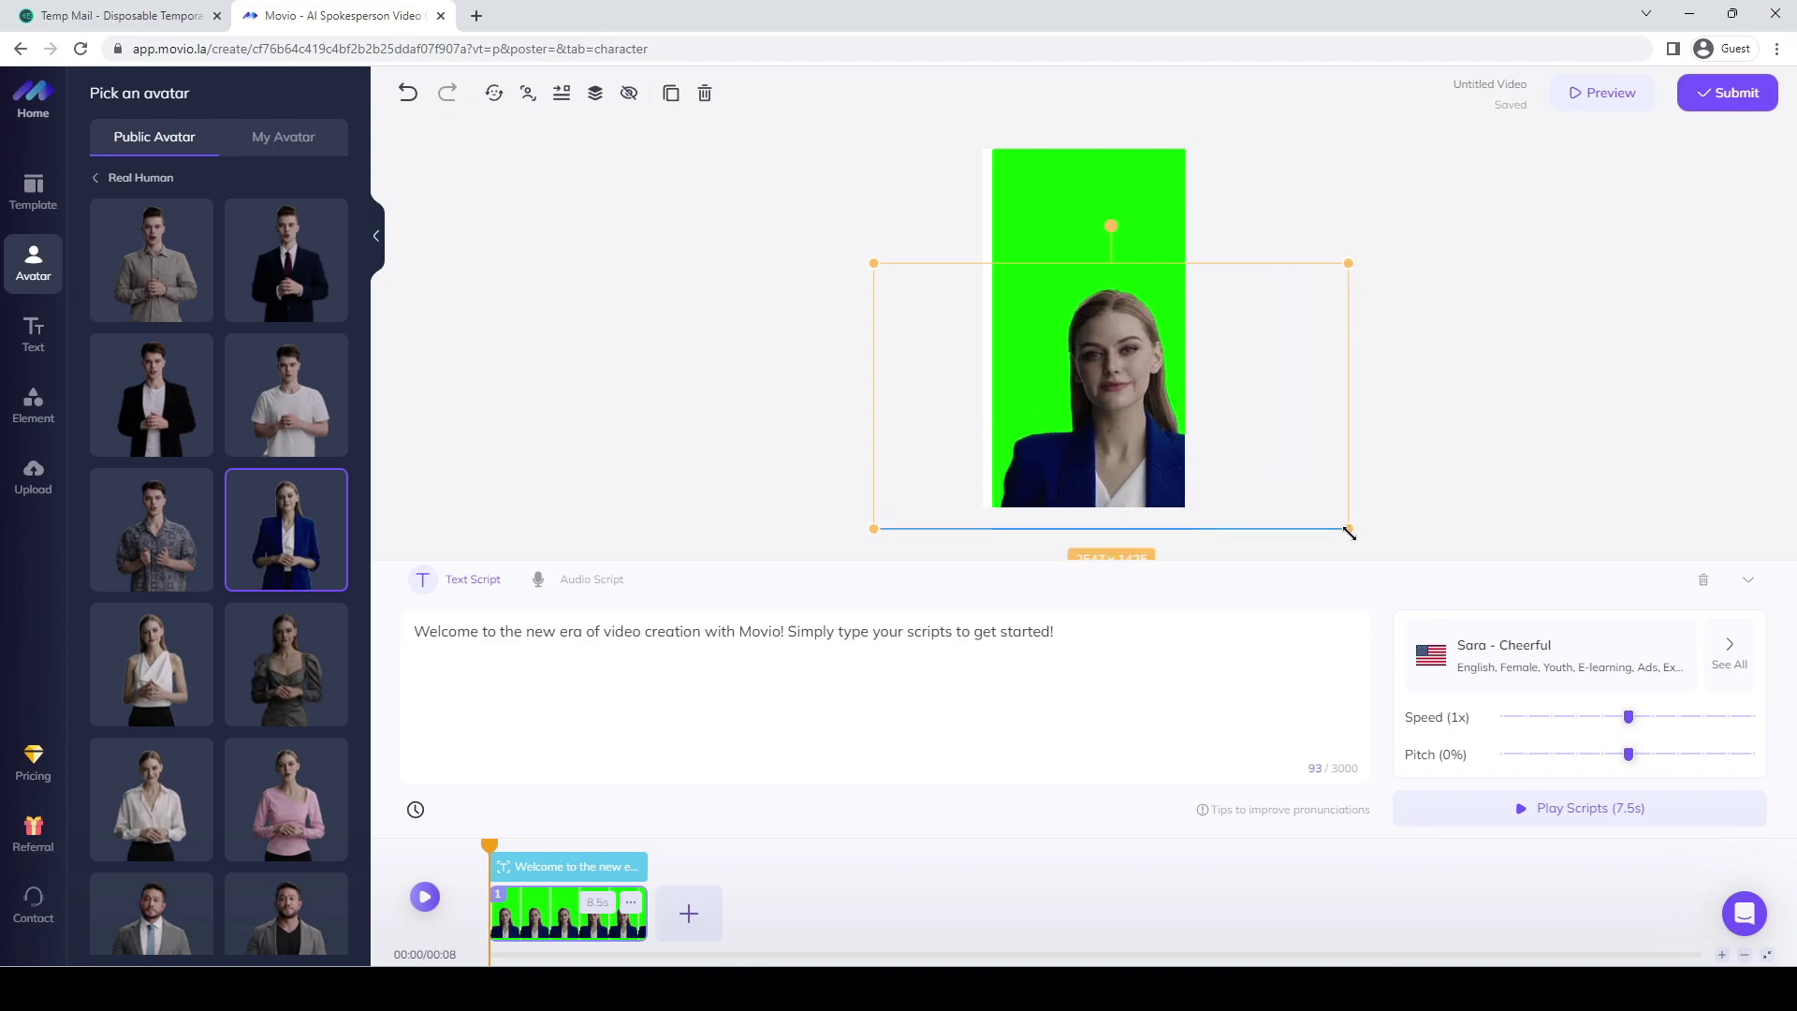
left_click_drag(1223, 464, 1180, 437)
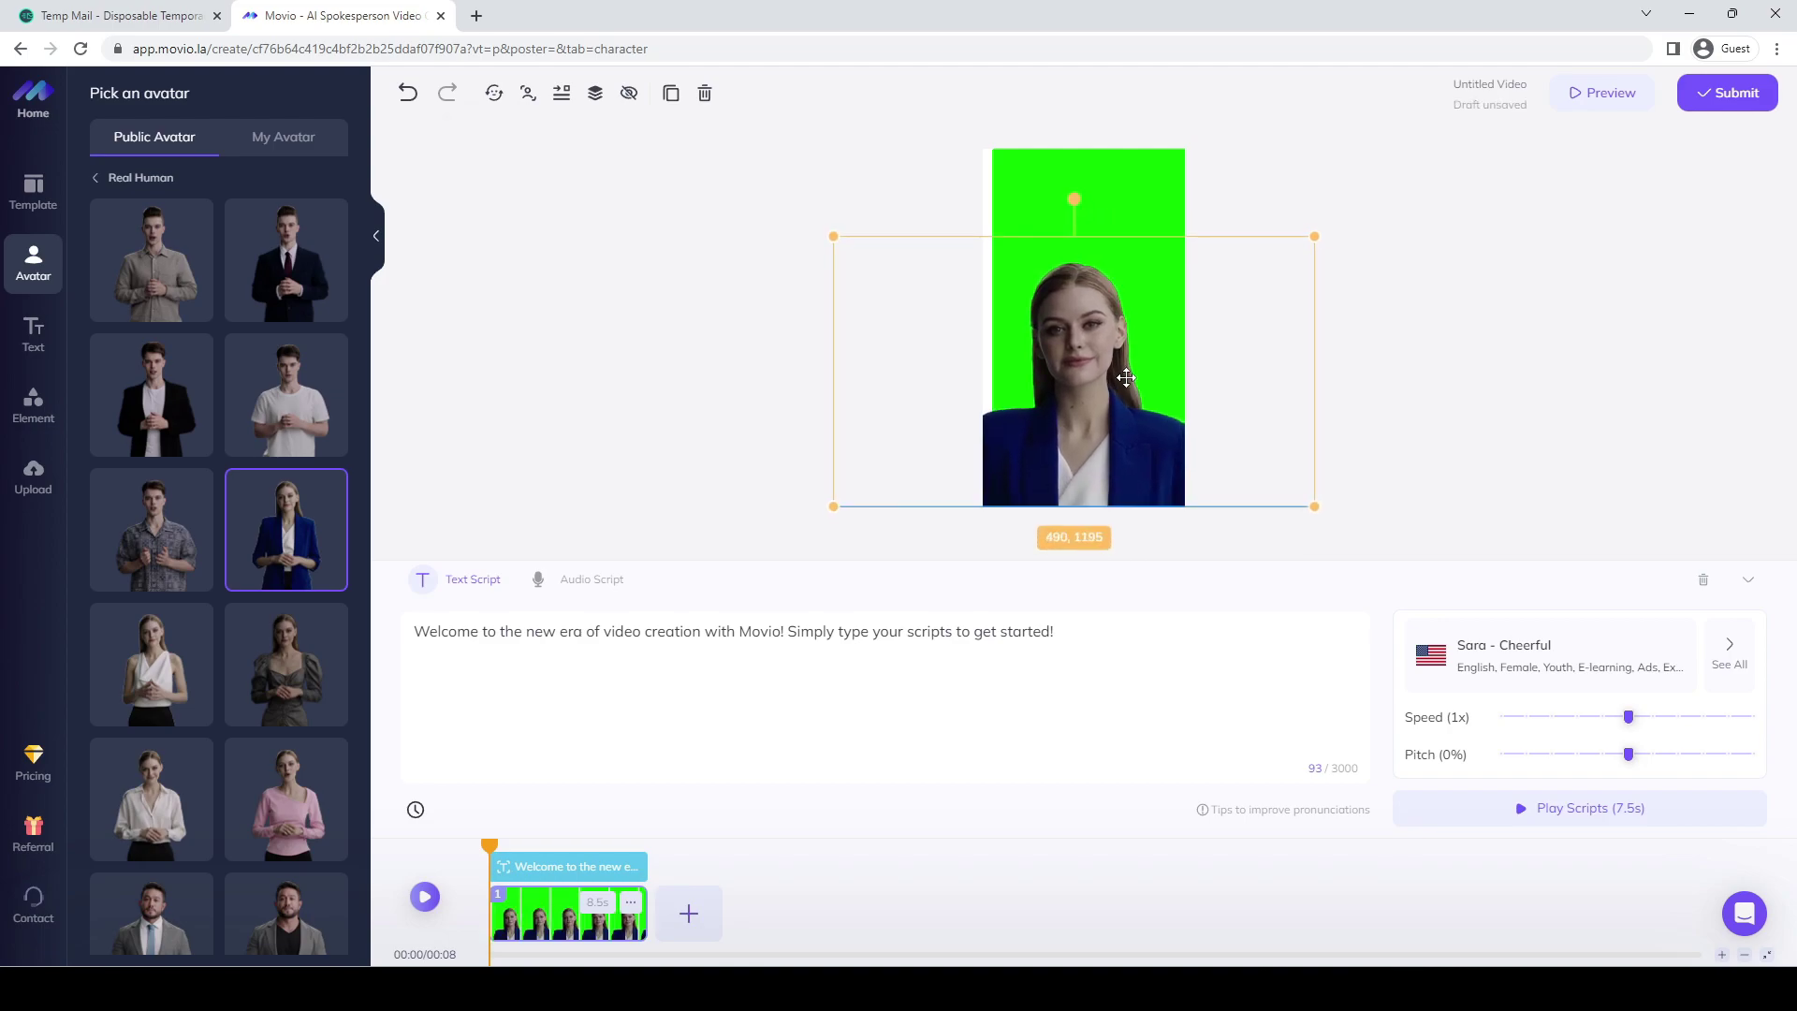
Enlarge the green background shape so it covers the uncovered strip along the canvas's left edge.
left_click(1066, 167)
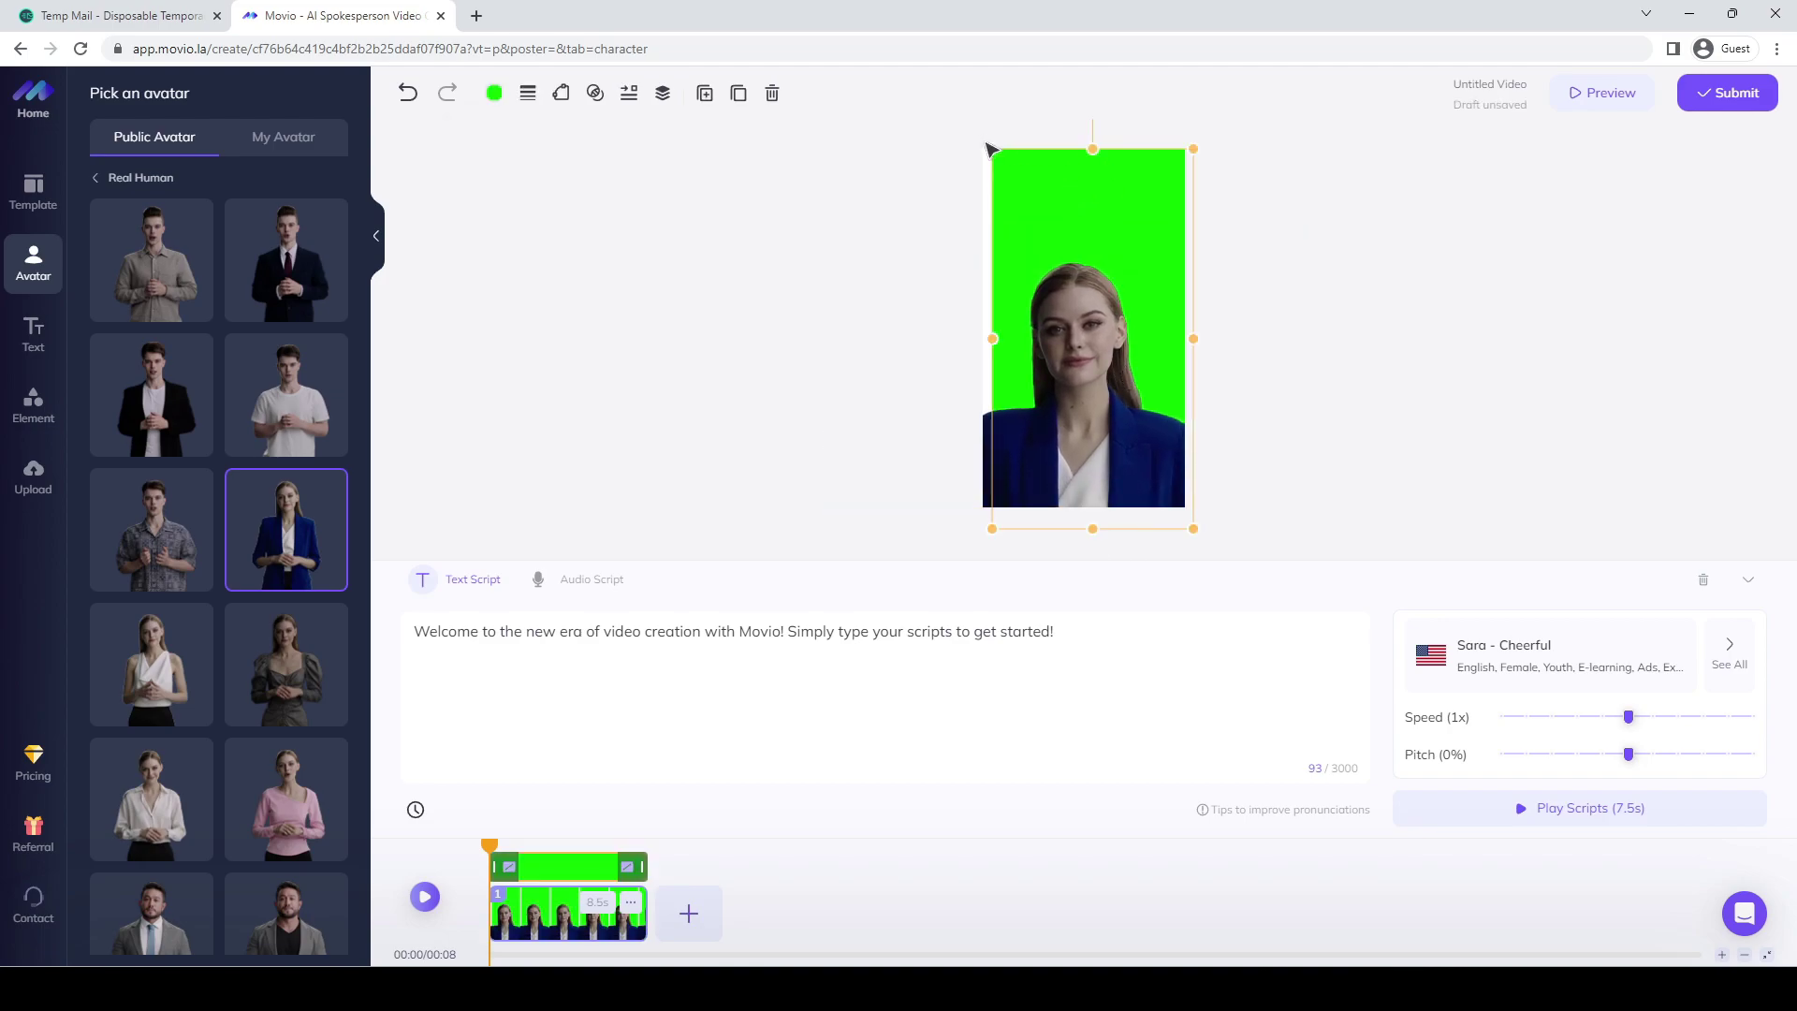
left_click_drag(990, 145, 966, 141)
Check the Audio Script option, then replace the default text script with a short romanized Hindi sentence naming the person who made the video.
left_click(585, 643)
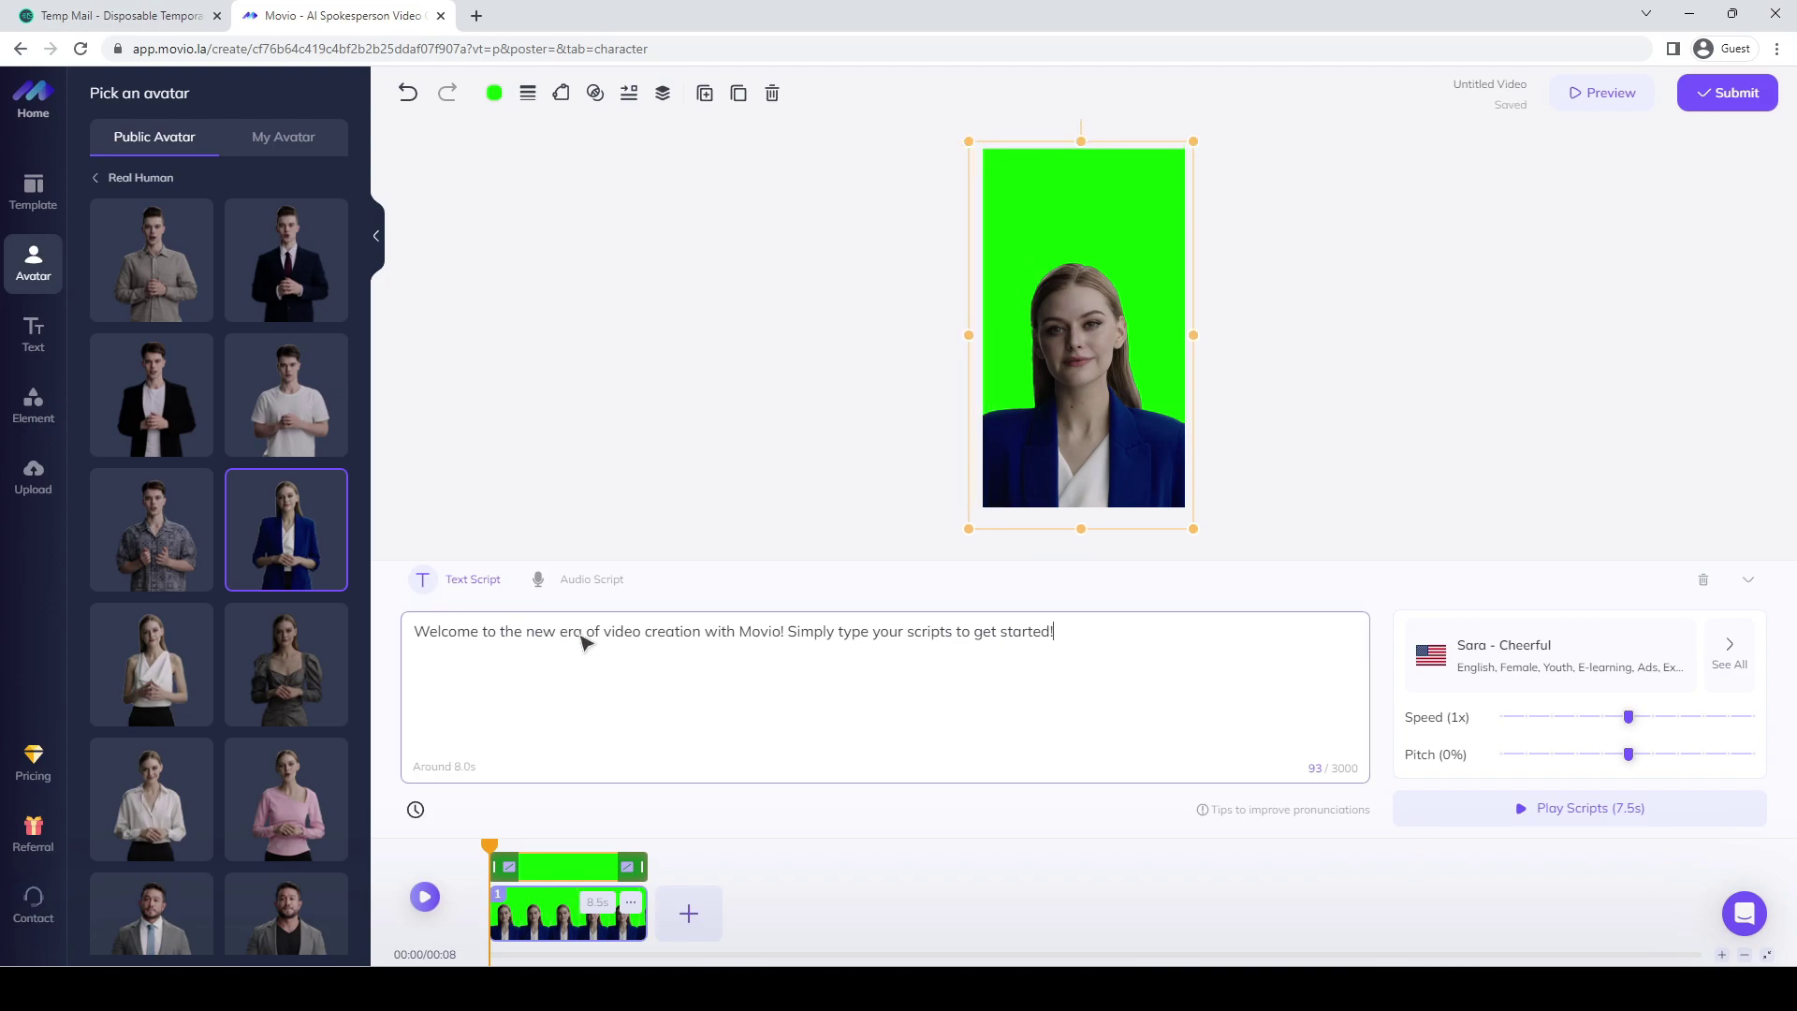
left_click(567, 579)
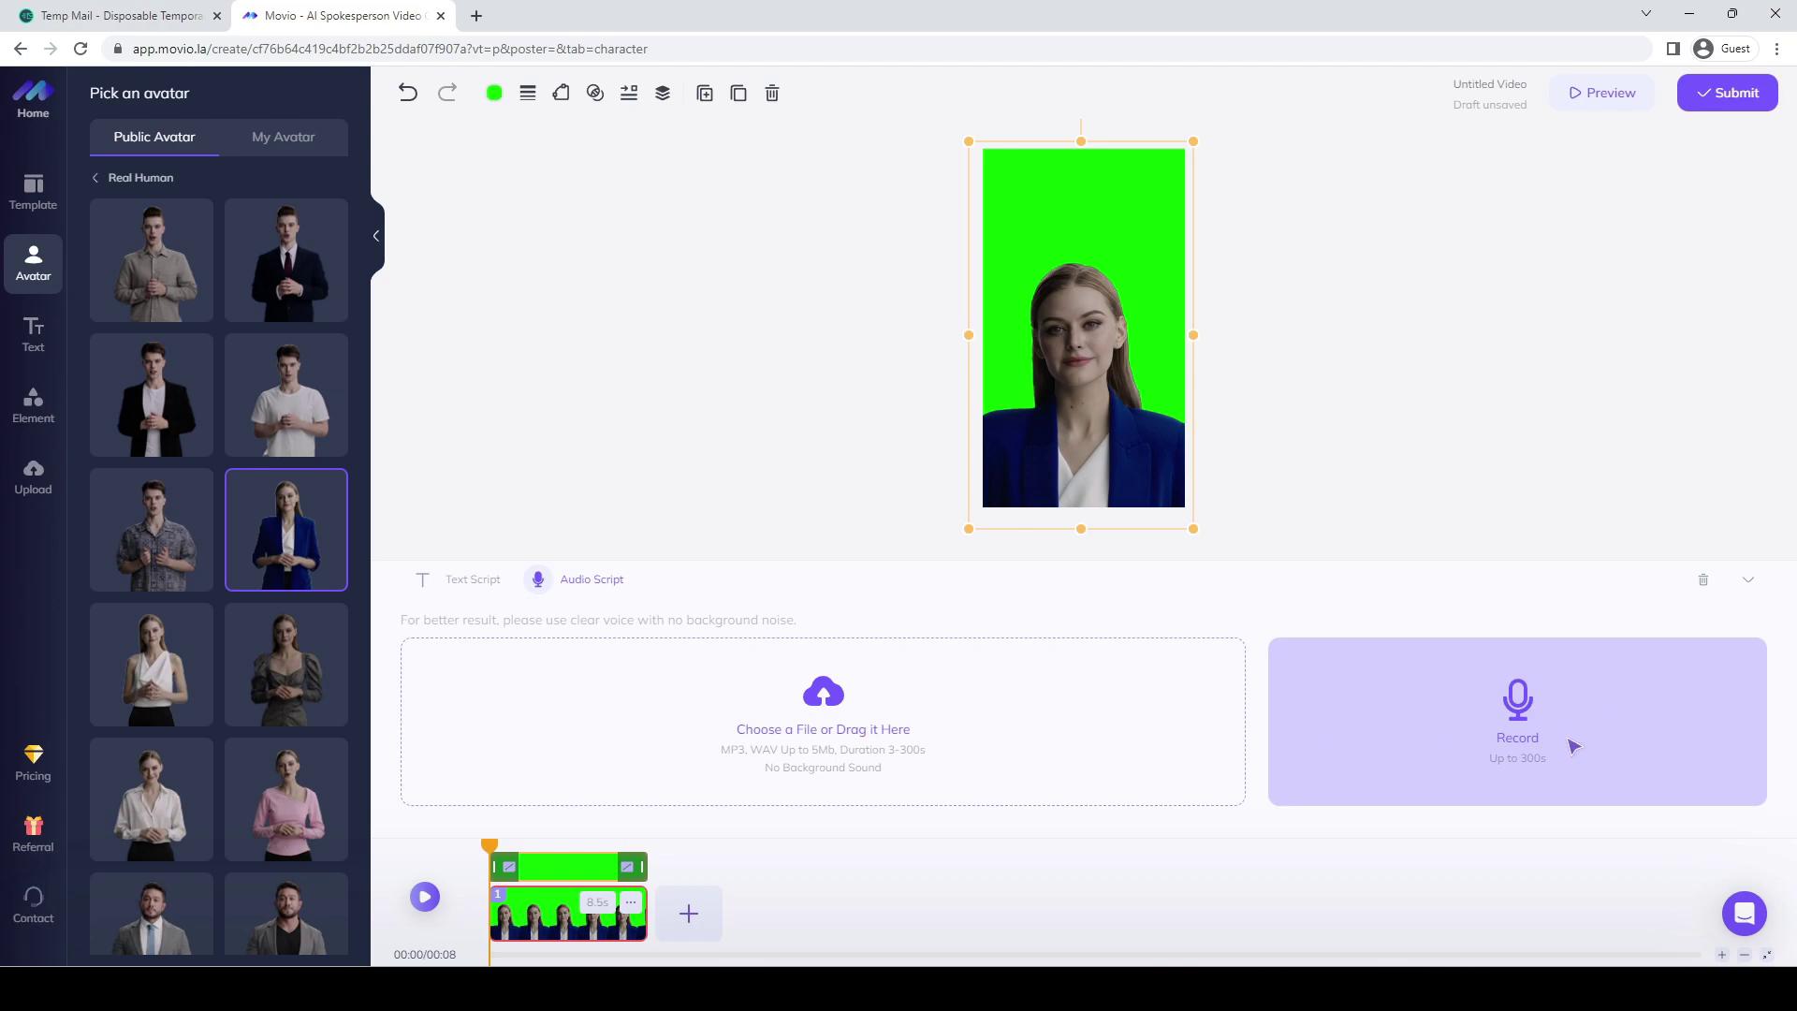
left_click(437, 585)
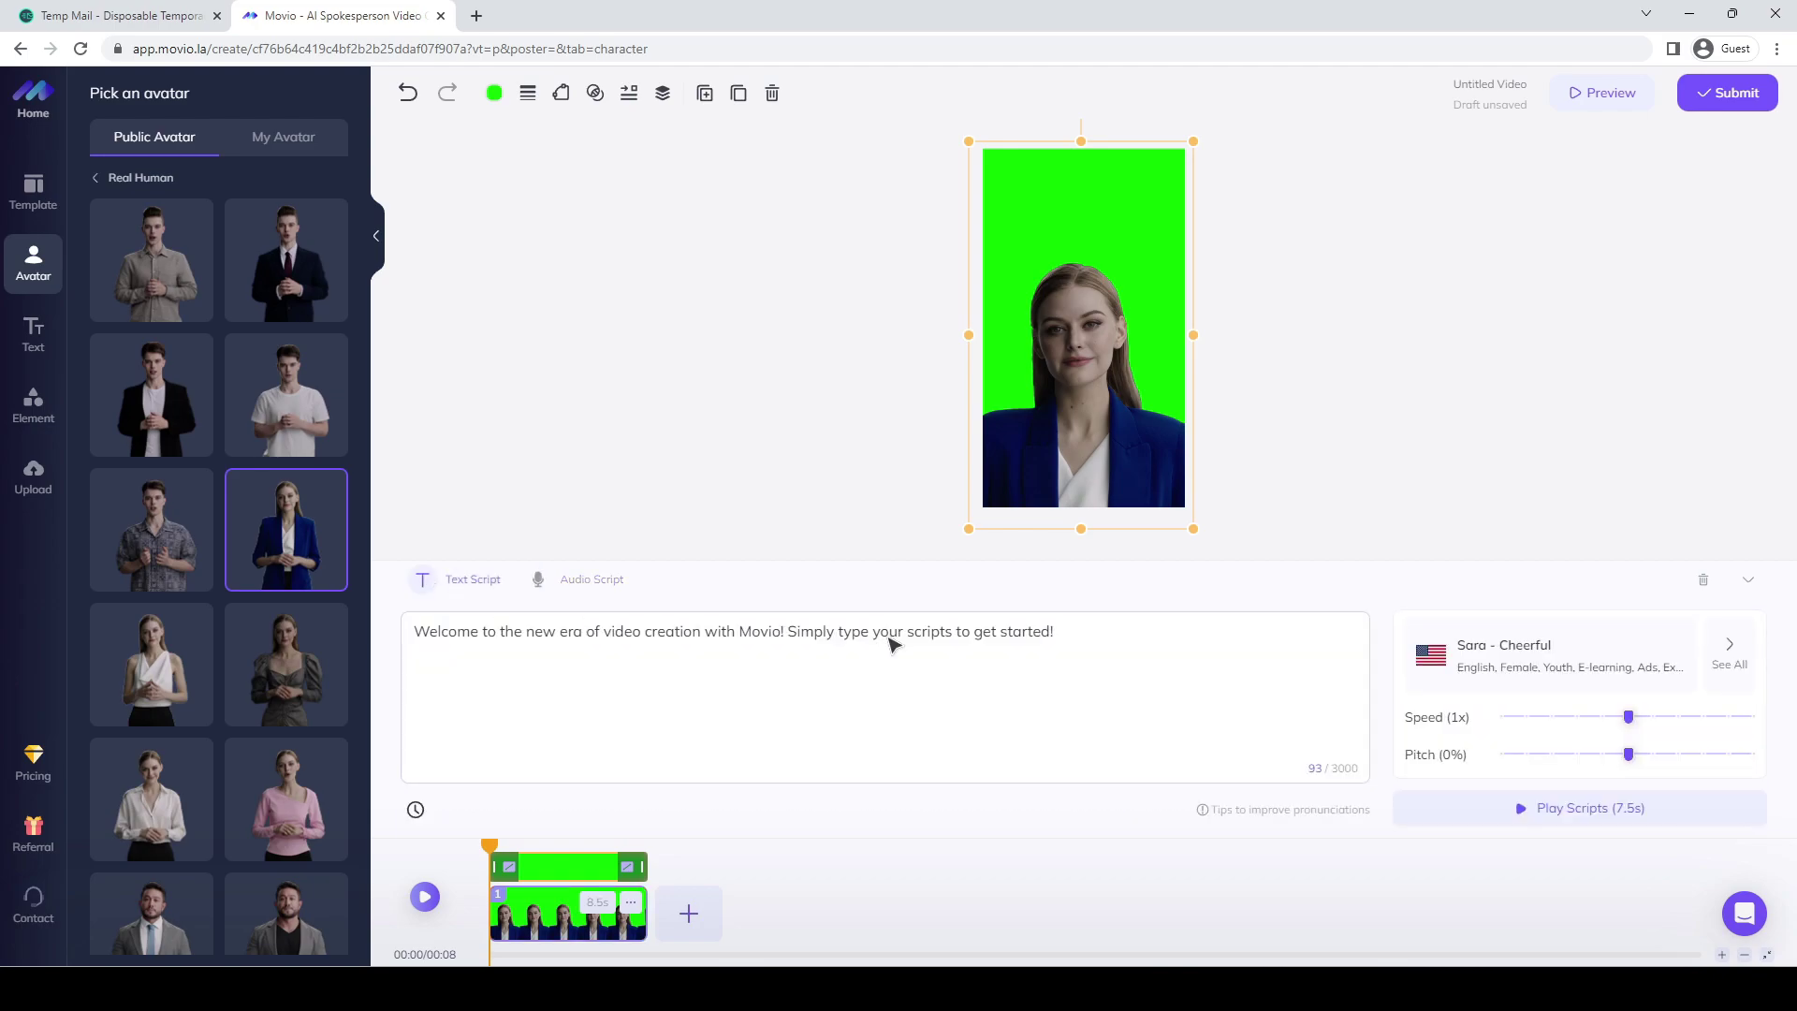
left_click(1023, 634)
key("ctrl+a")
key("BackSpace")
type("yeh video mustak ne create")
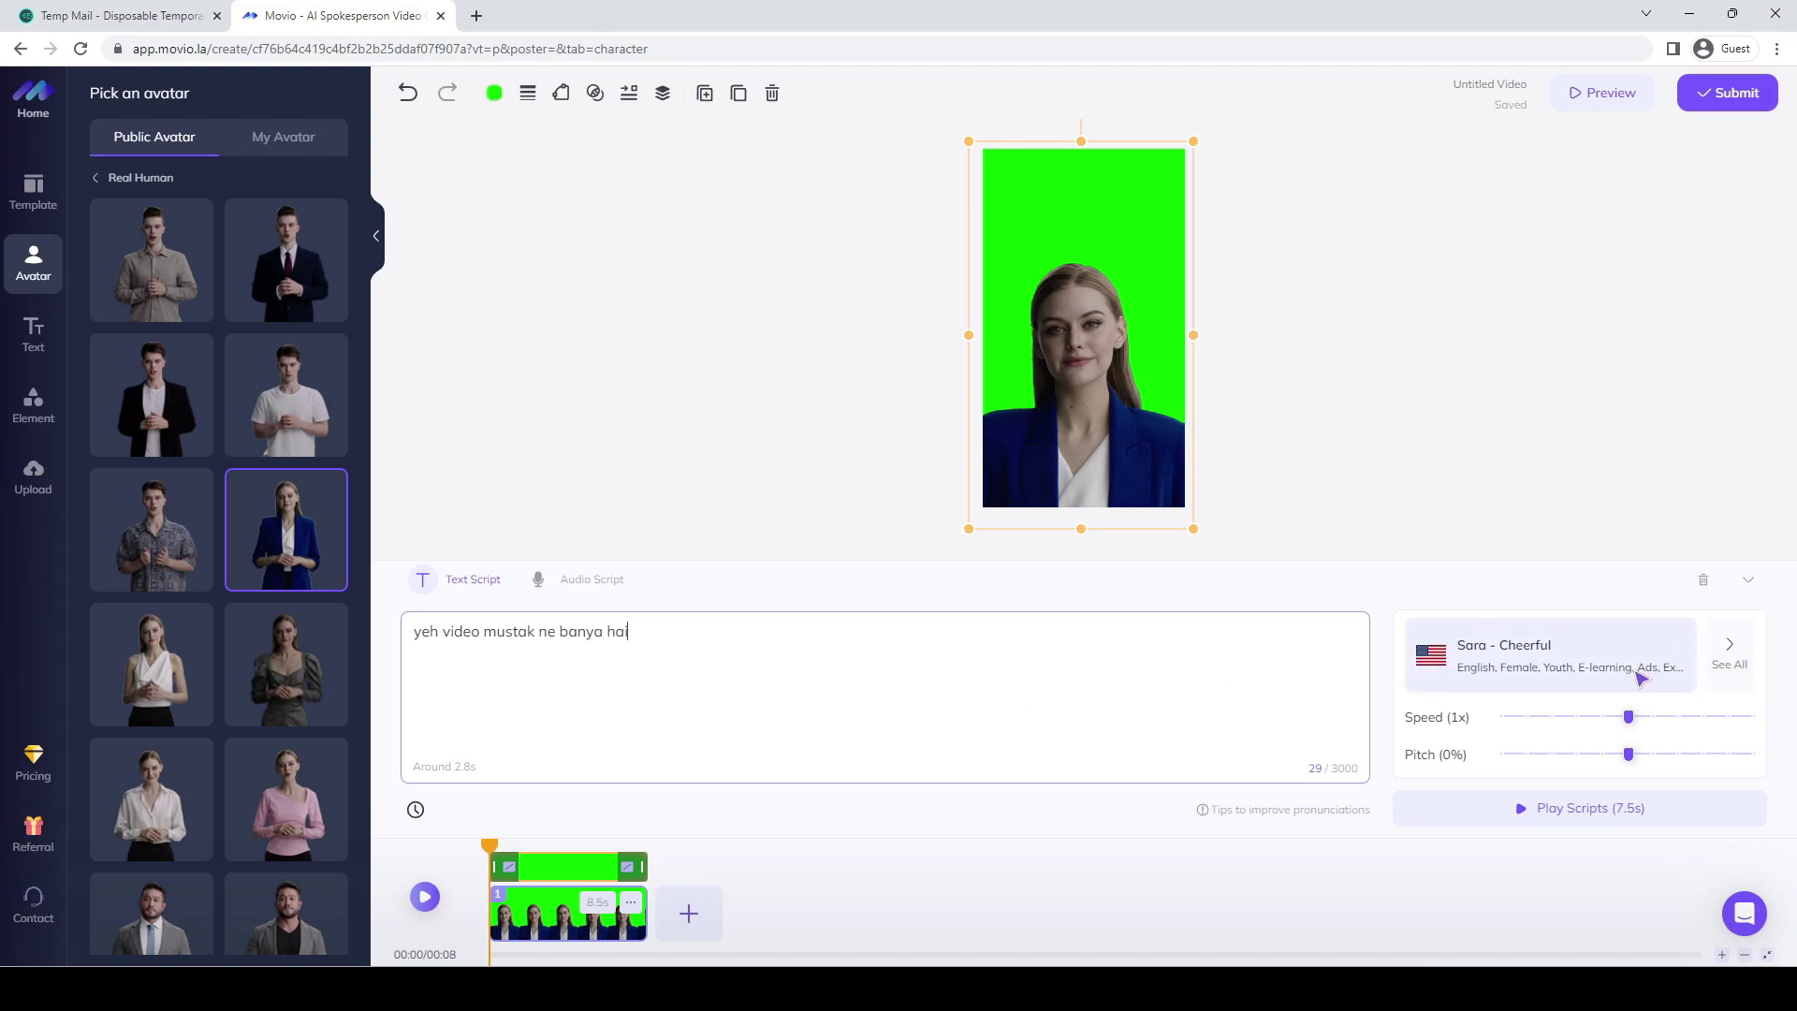
left_click(1588, 654)
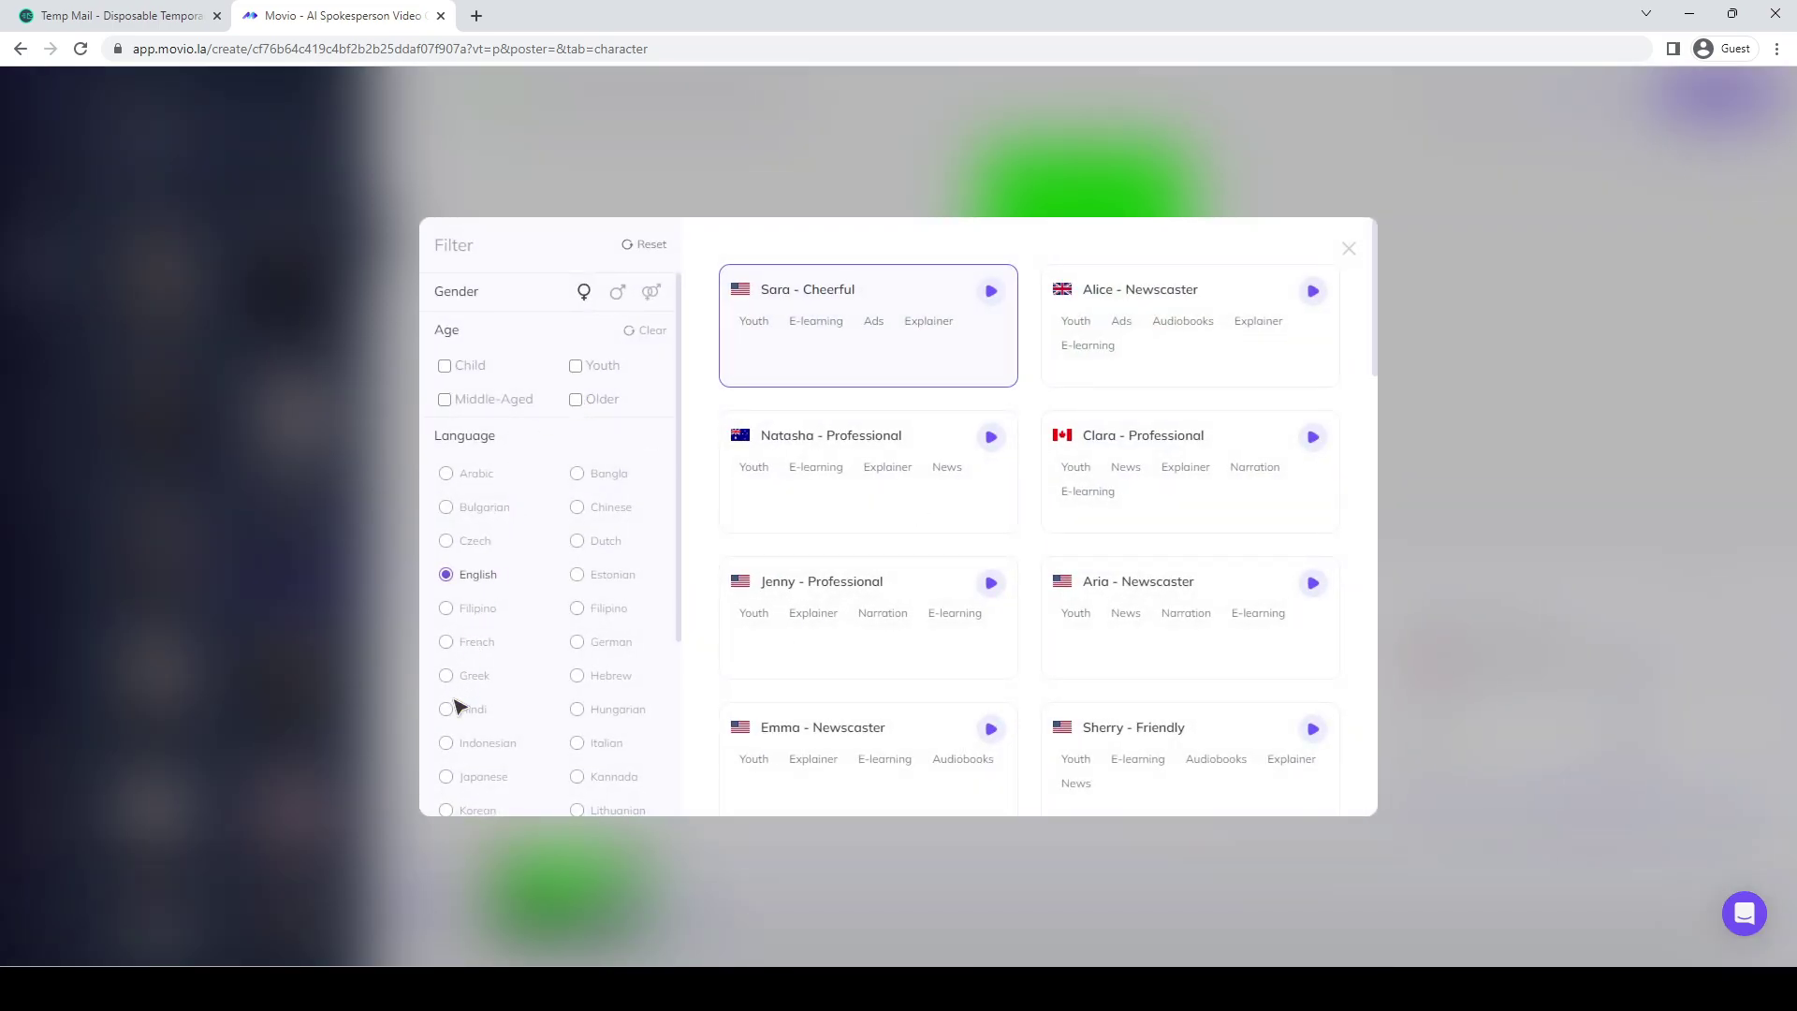
scroll(459, 704, "down", 1)
left_click(447, 618)
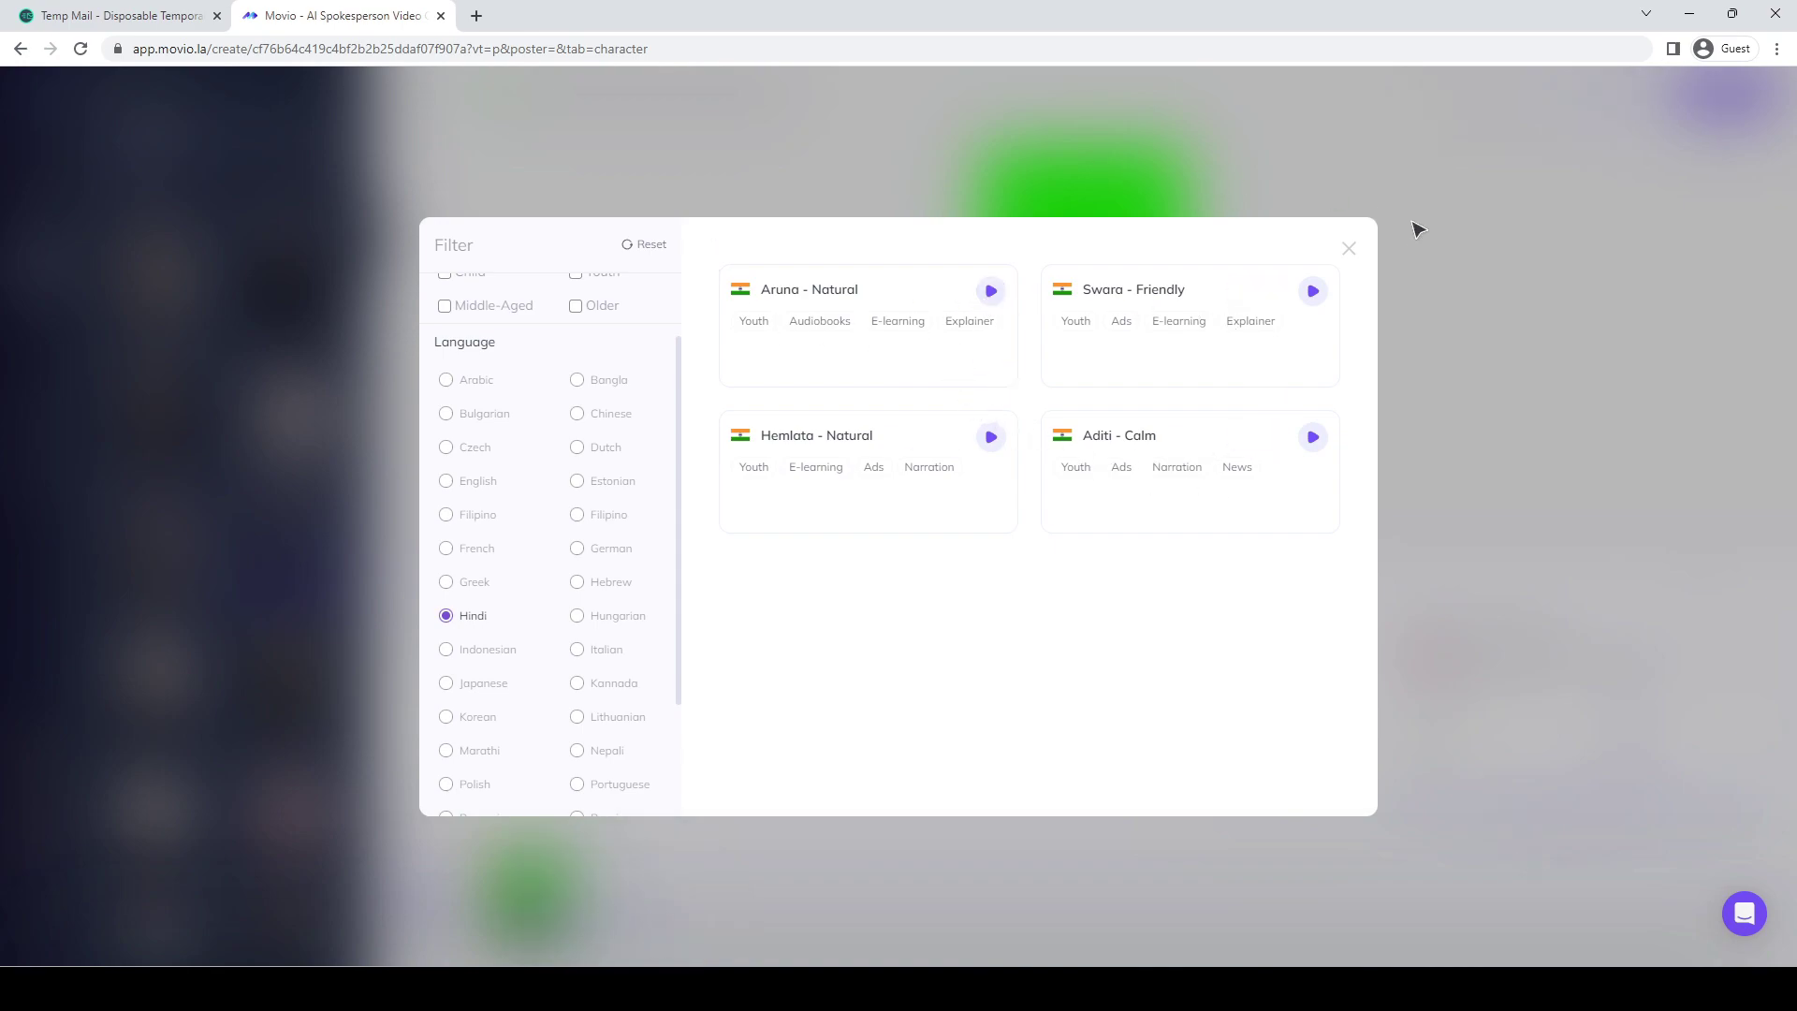
left_click(1349, 249)
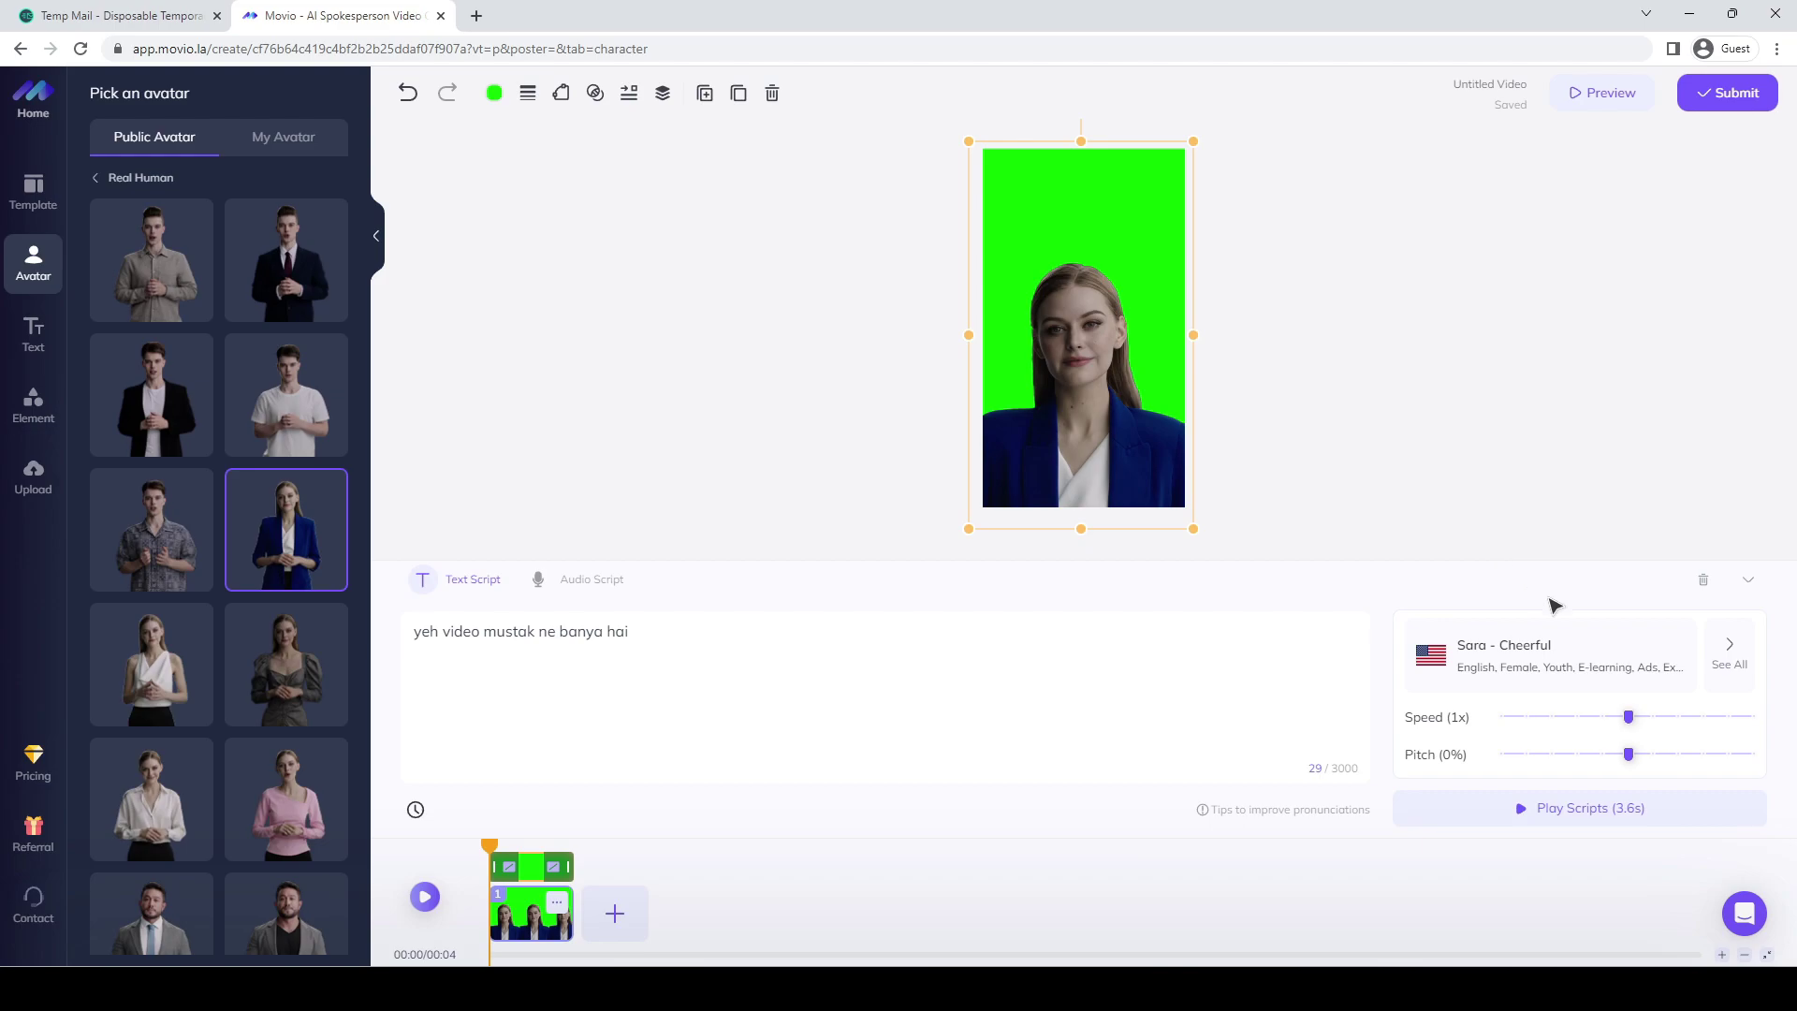
Filter the voices by Hindi, listen to the Aruna - Natural sample, and assign the Swara - Friendly voice to the script.
left_click(1586, 641)
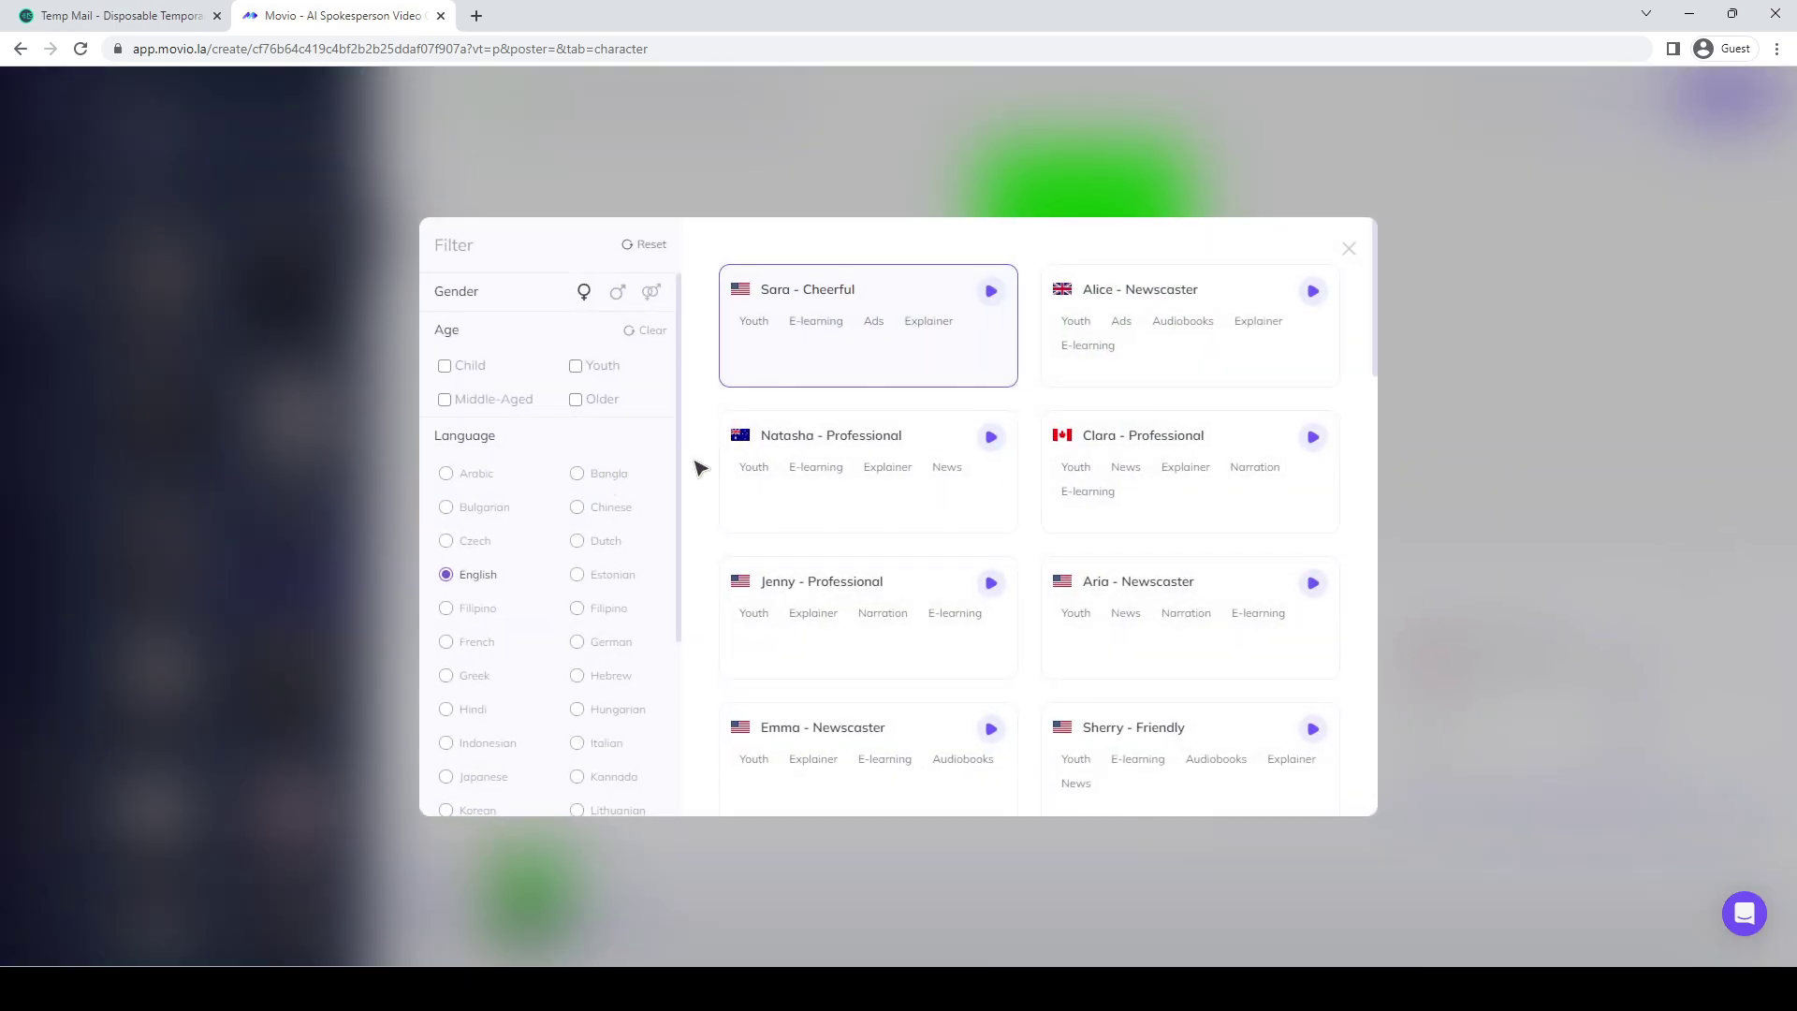
scroll(683, 473, "down", 1)
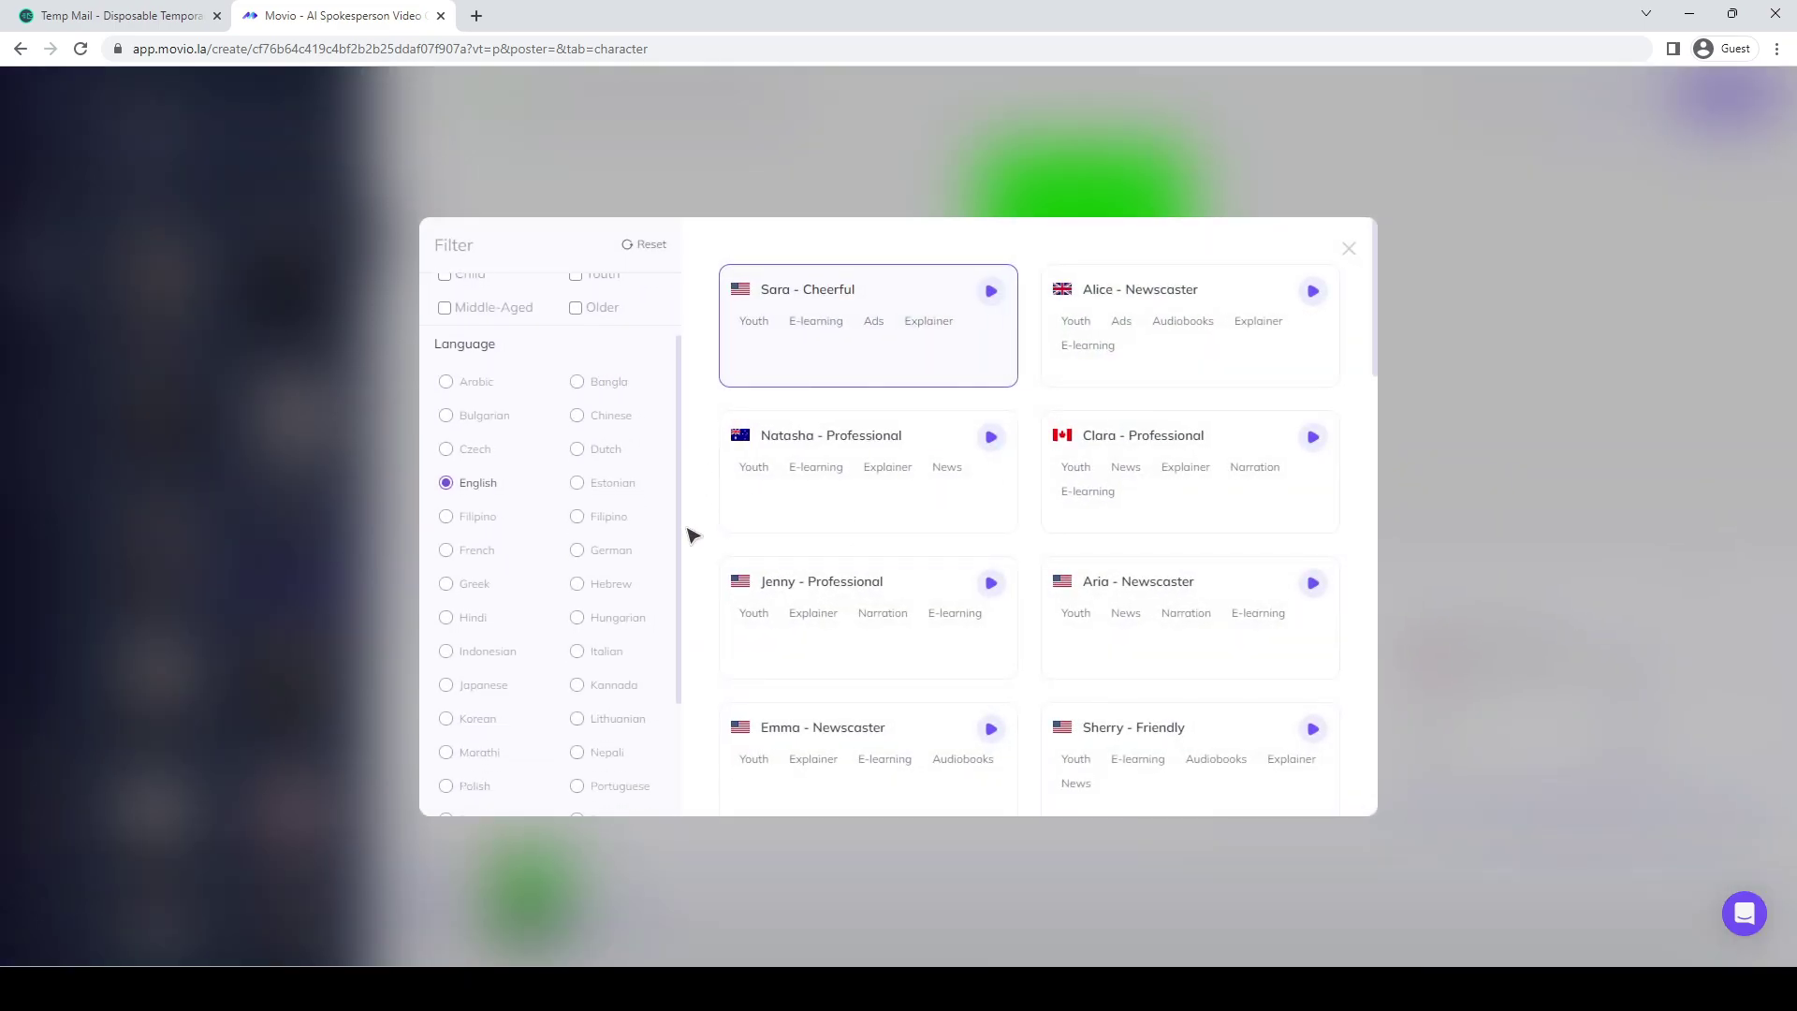
left_click(445, 618)
left_click(991, 291)
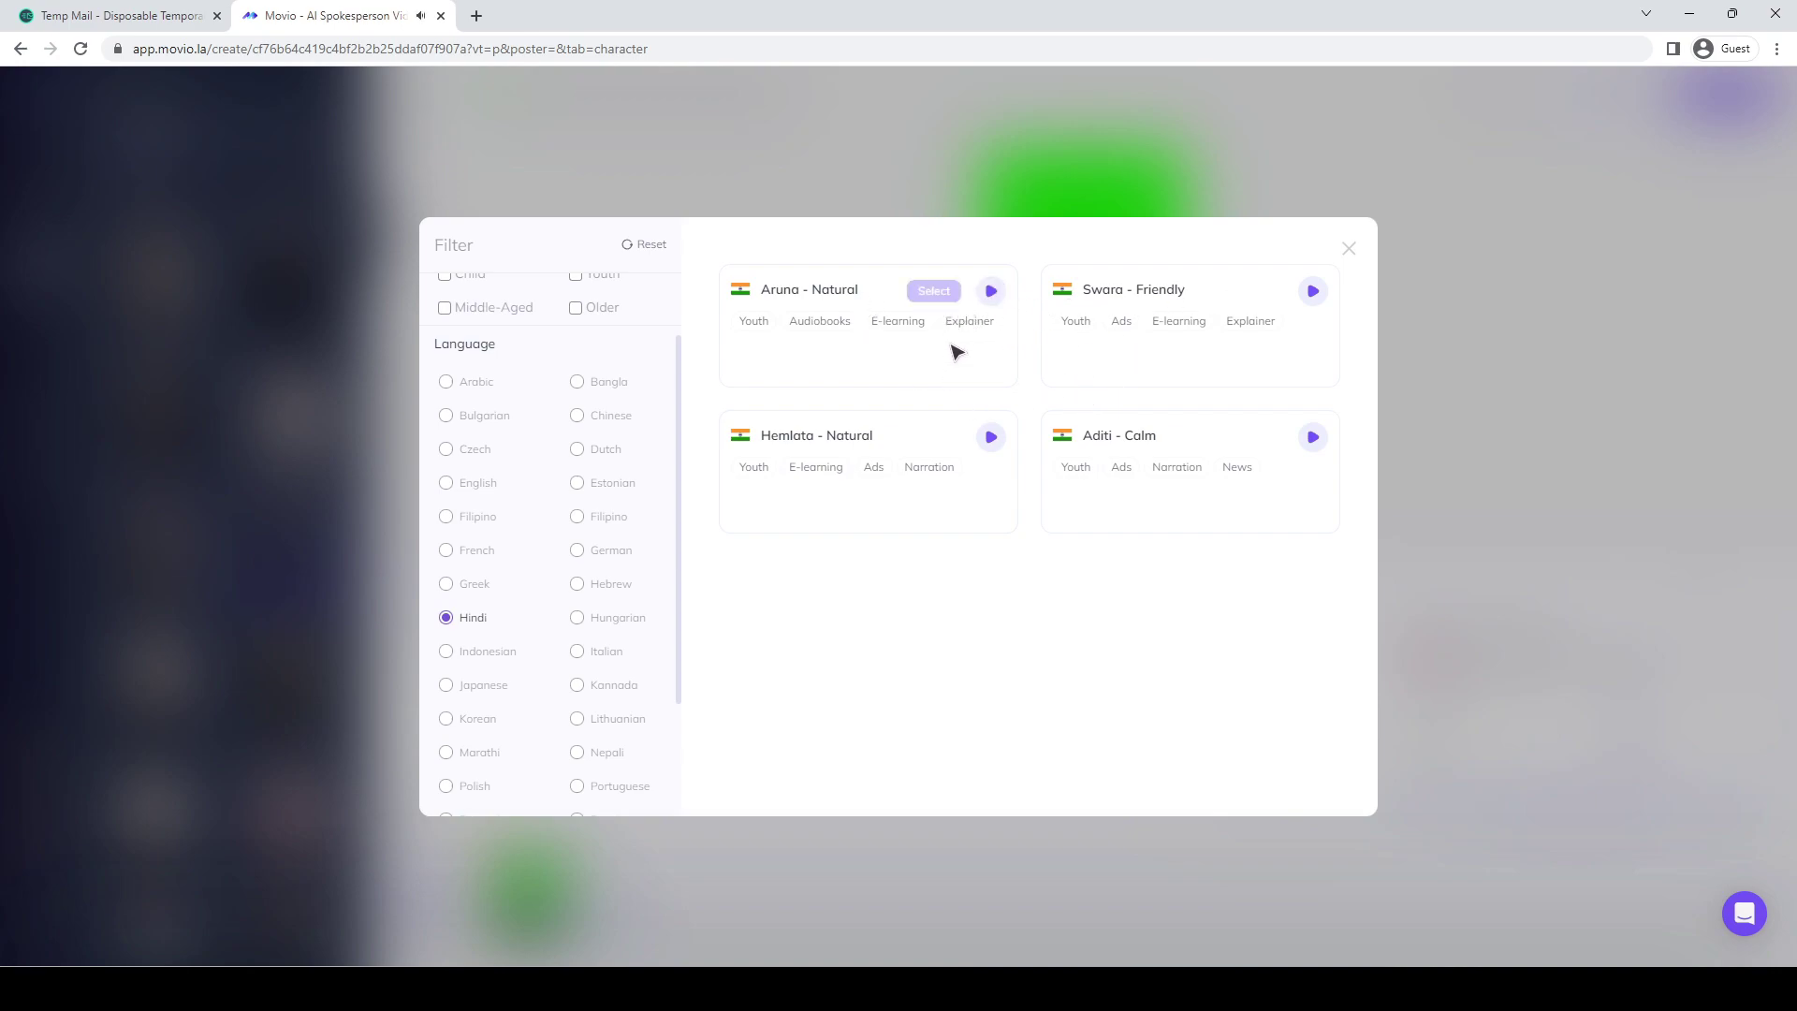
left_click(1256, 291)
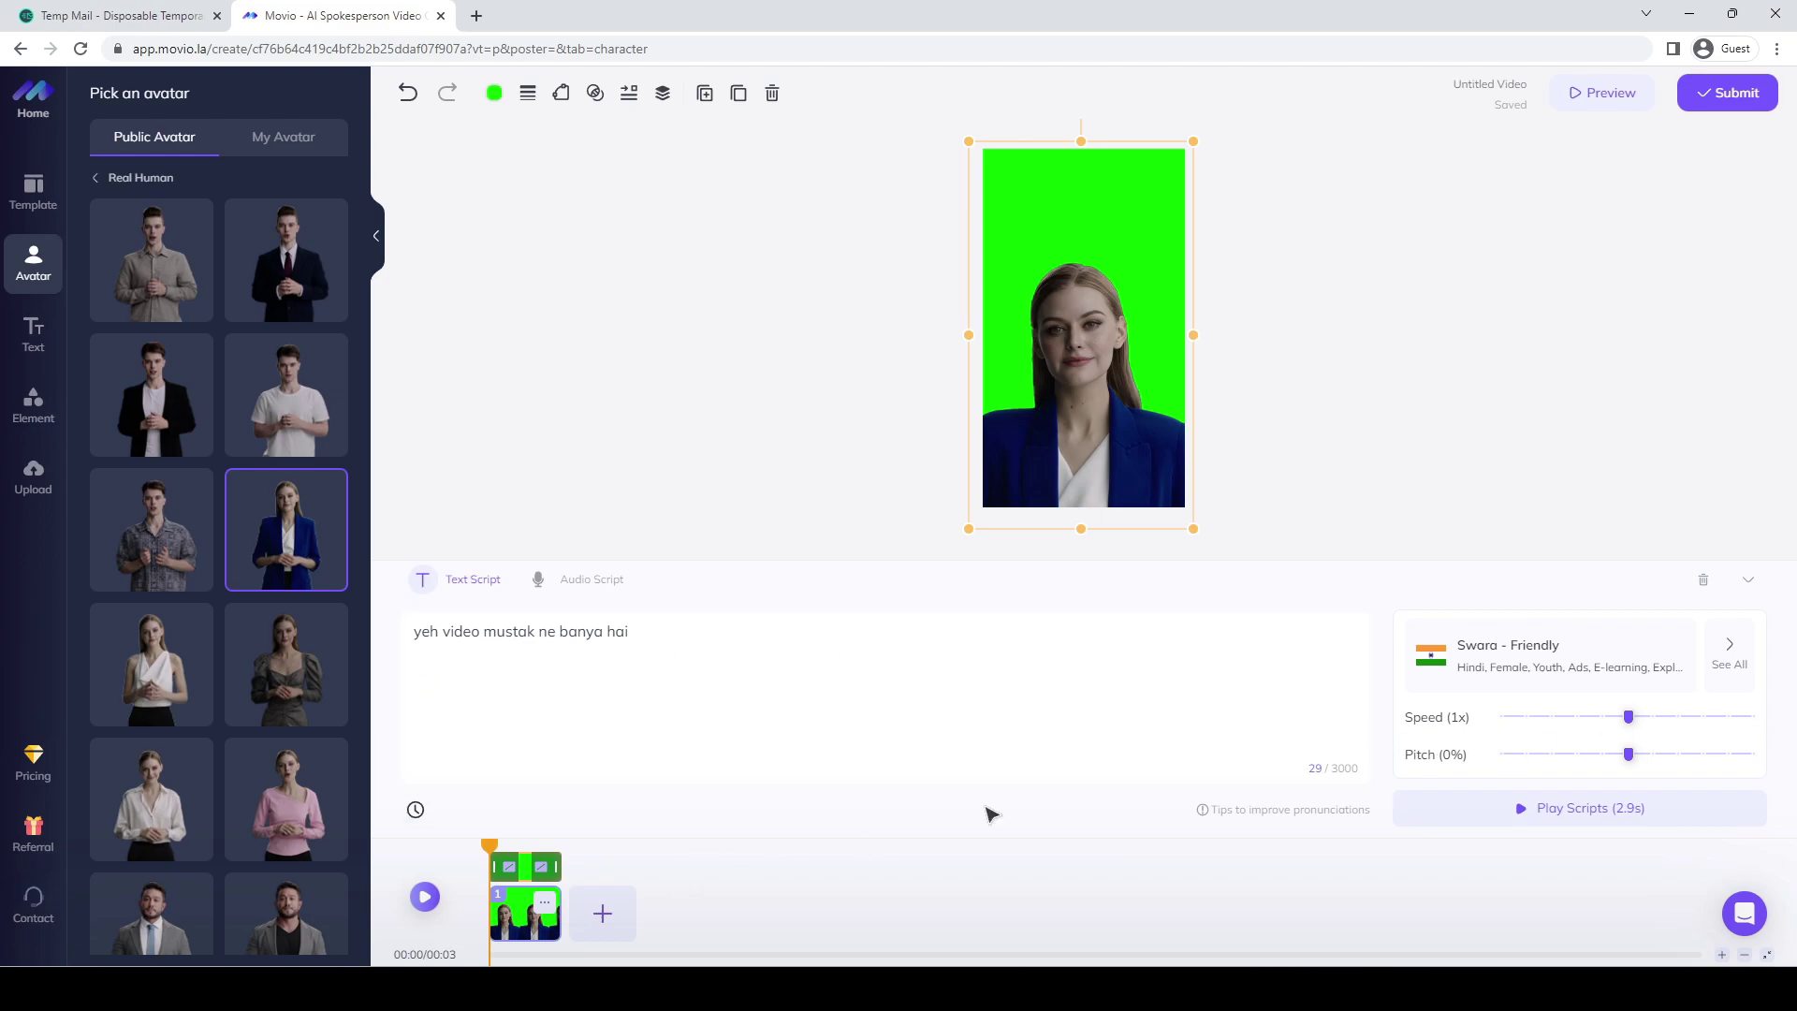
Set the voice's speed to 1.1x and its pitch to 10%, then play the scene.
left_click_drag(1636, 718, 1653, 754)
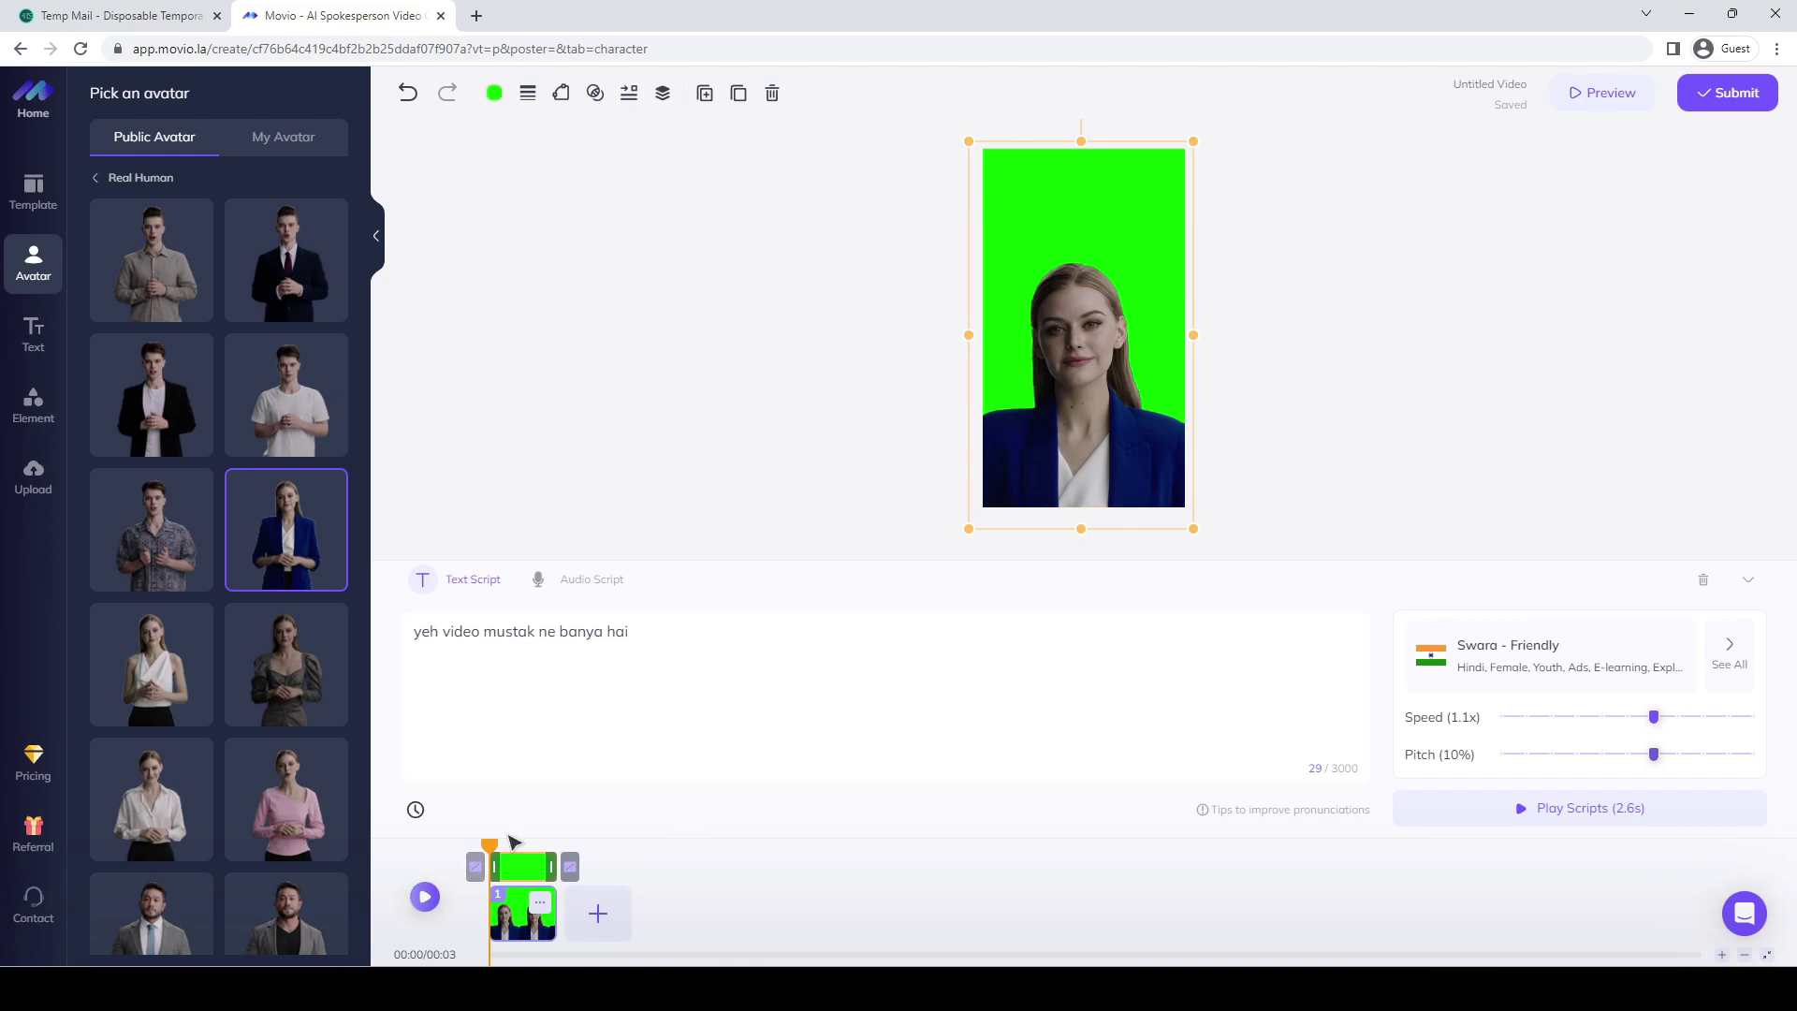
left_click(423, 900)
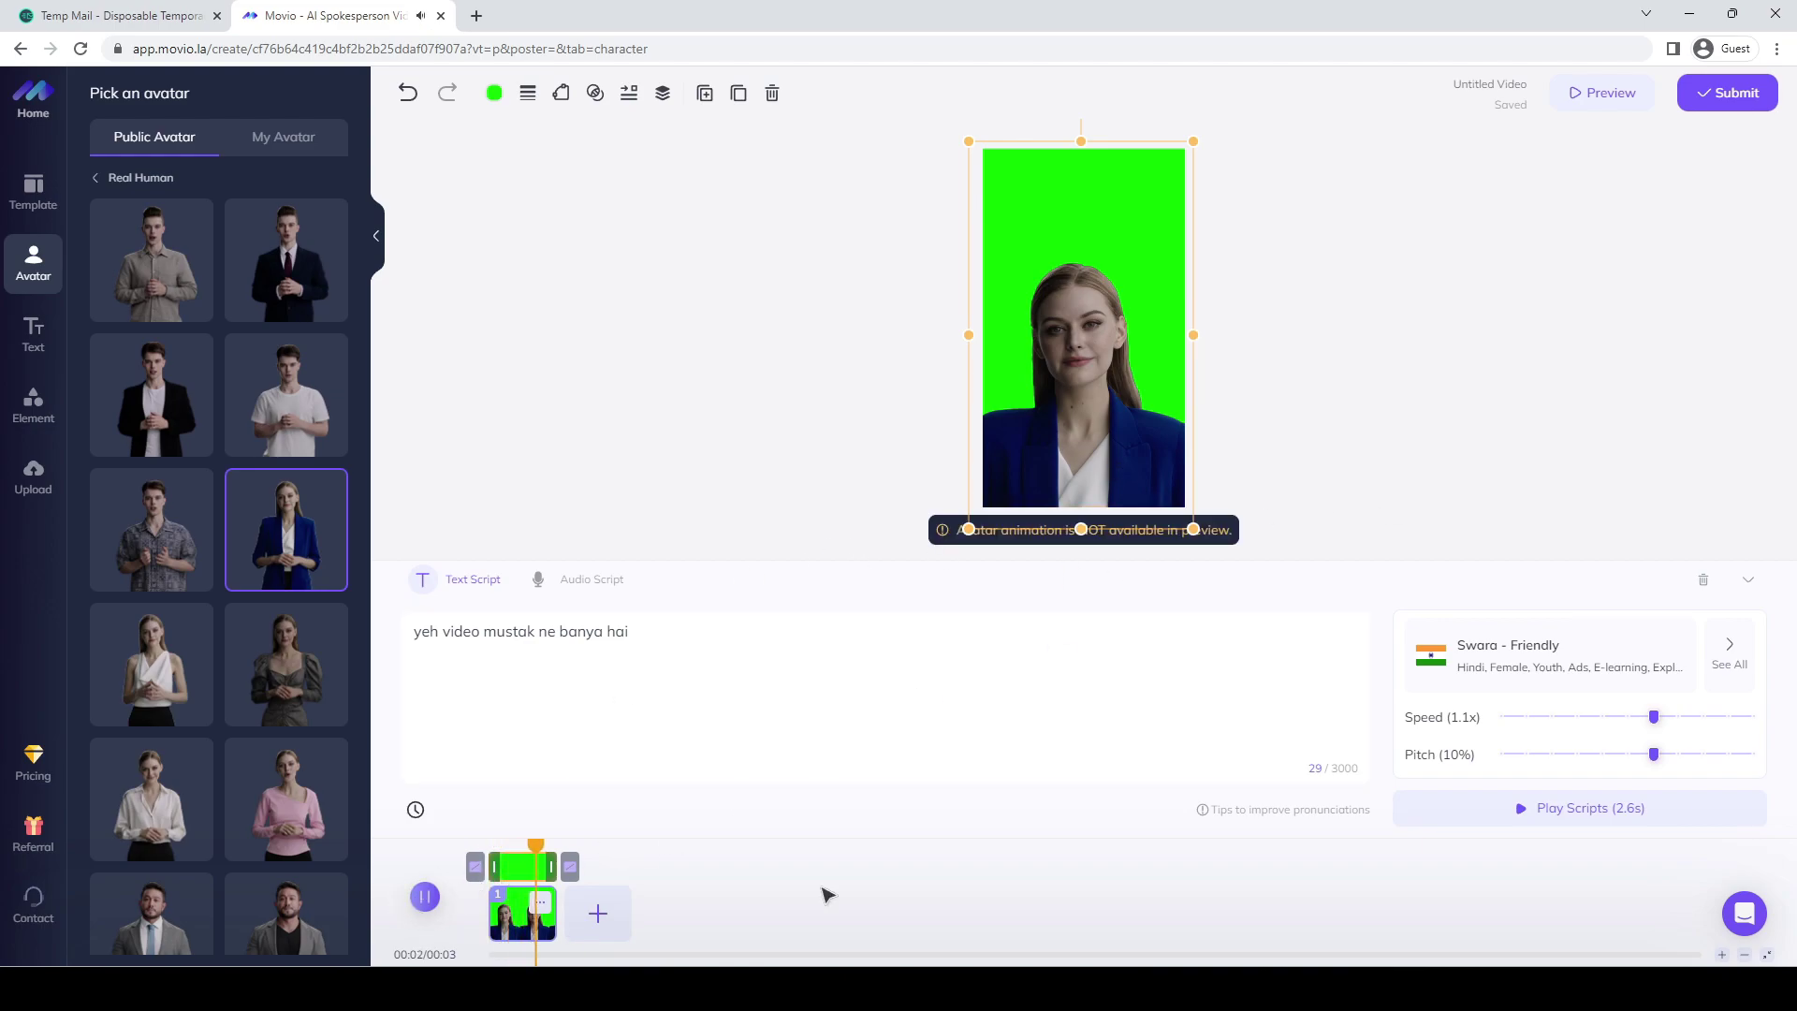
Correct "banya" to "banaya" in the script and play the scene again.
left_click(587, 633)
type("a")
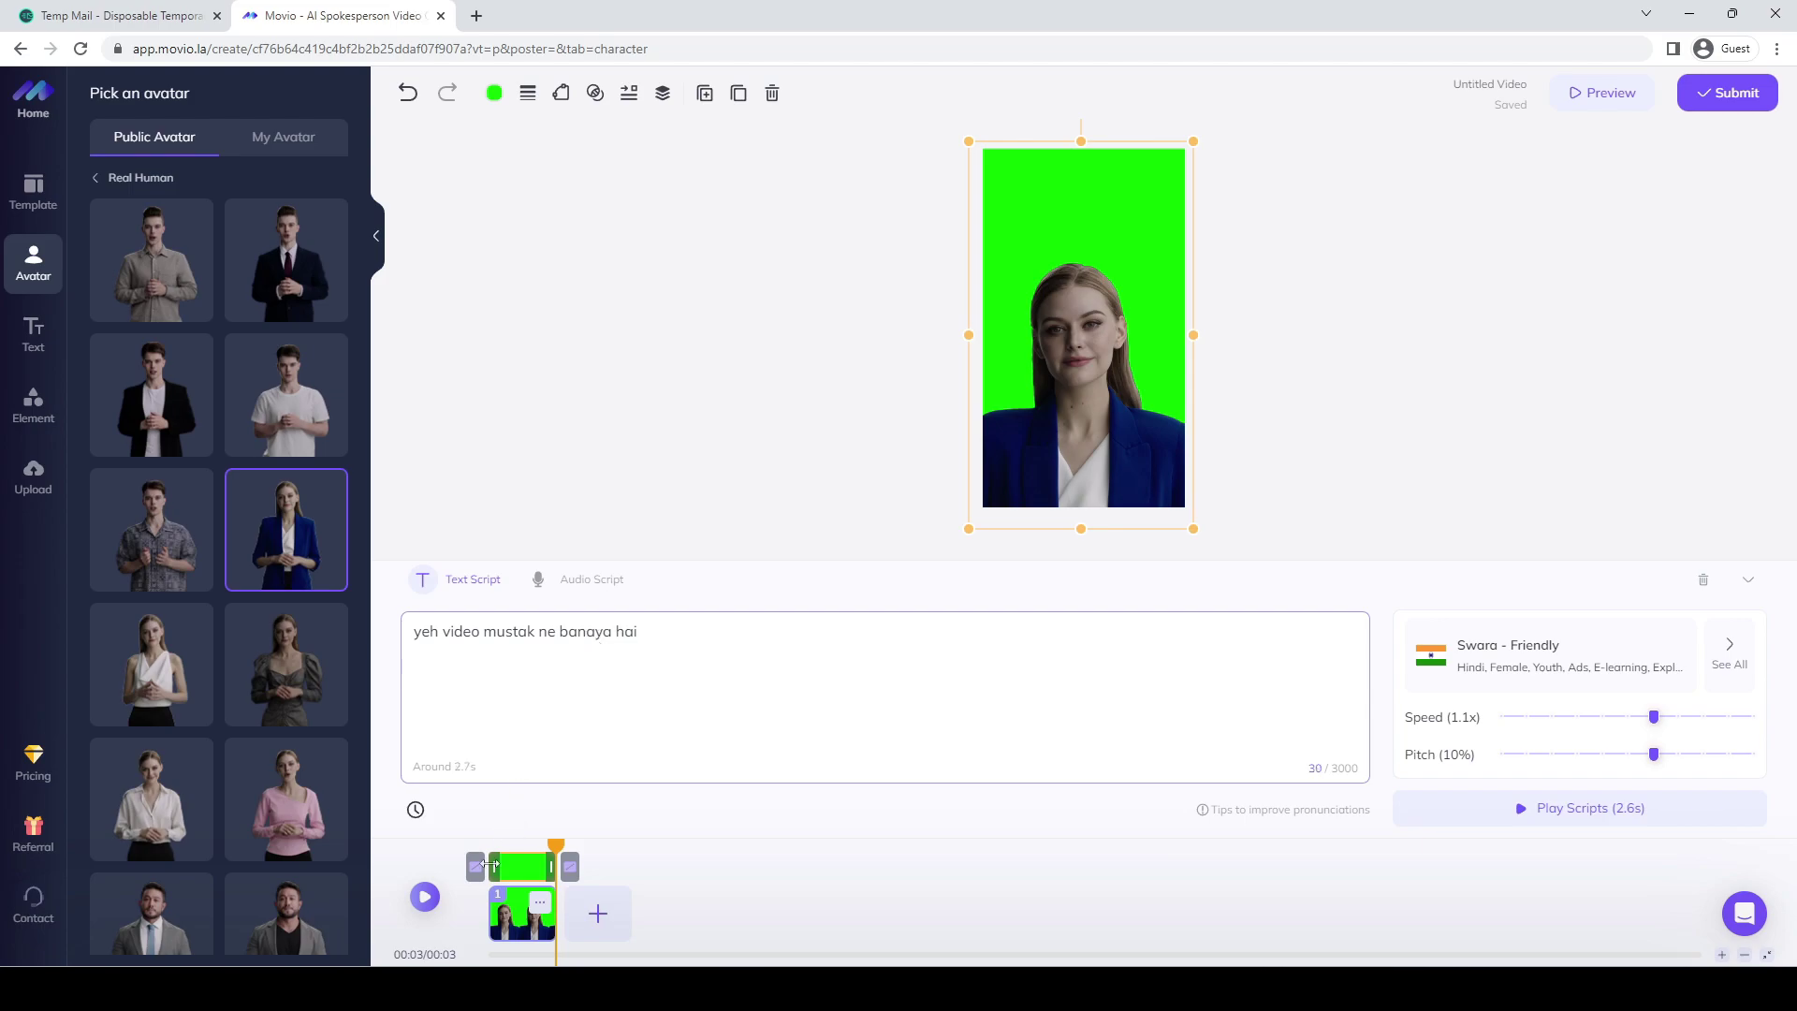
left_click(423, 899)
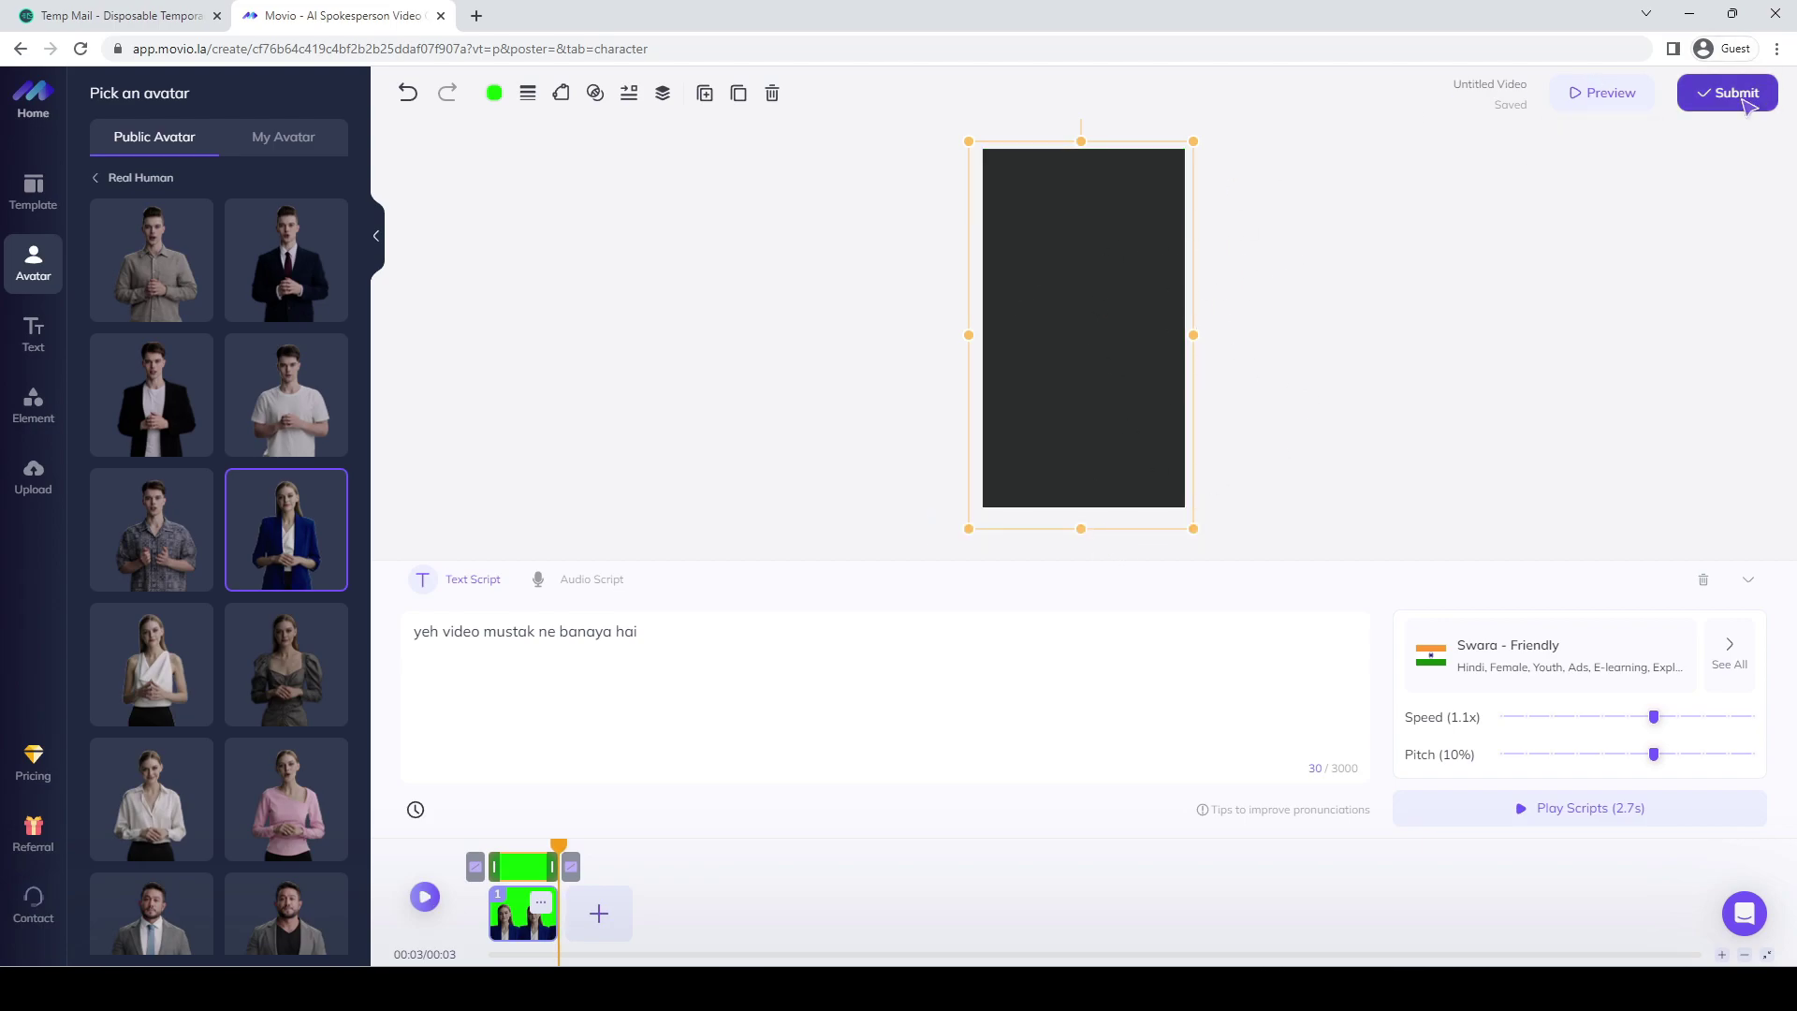
Swap the avatar for the Real Human man in the grey suit, assign the Hindi voice Bhavin - Newscaster, and play the scene.
scroll(221, 481, "down", 3)
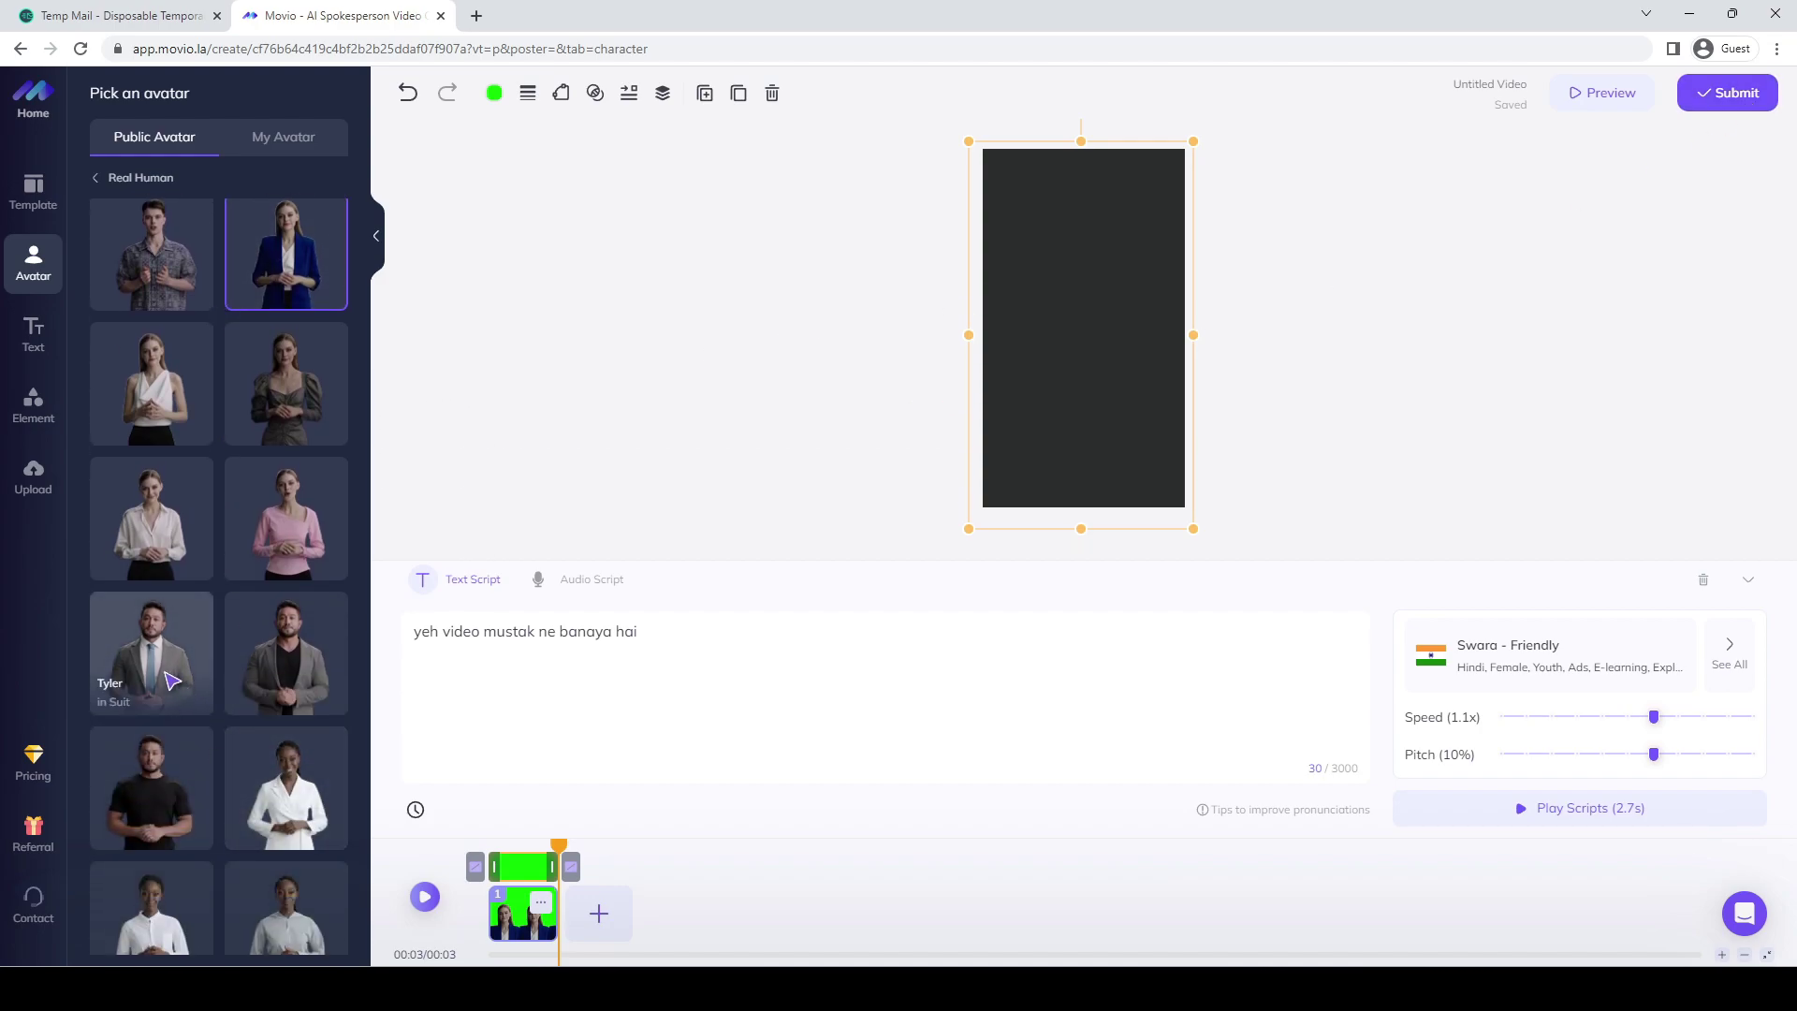
left_click_drag(172, 681, 401, 783)
left_click(1556, 670)
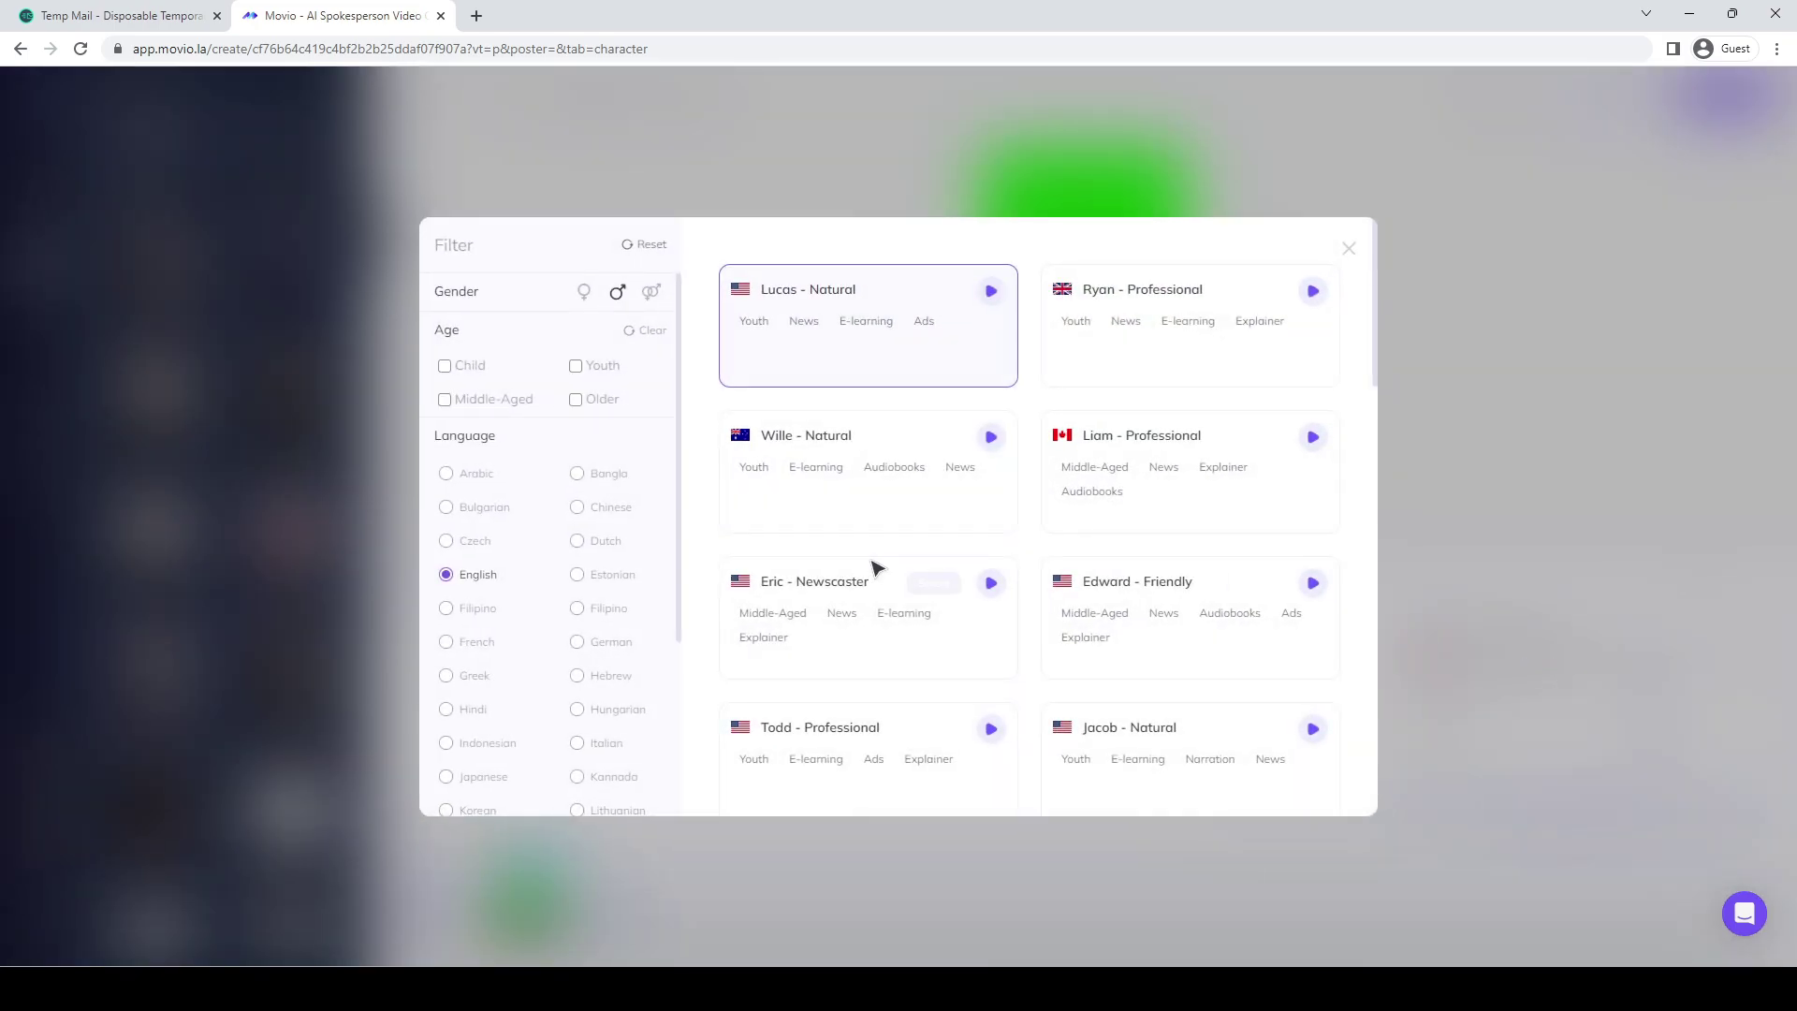
left_click(447, 710)
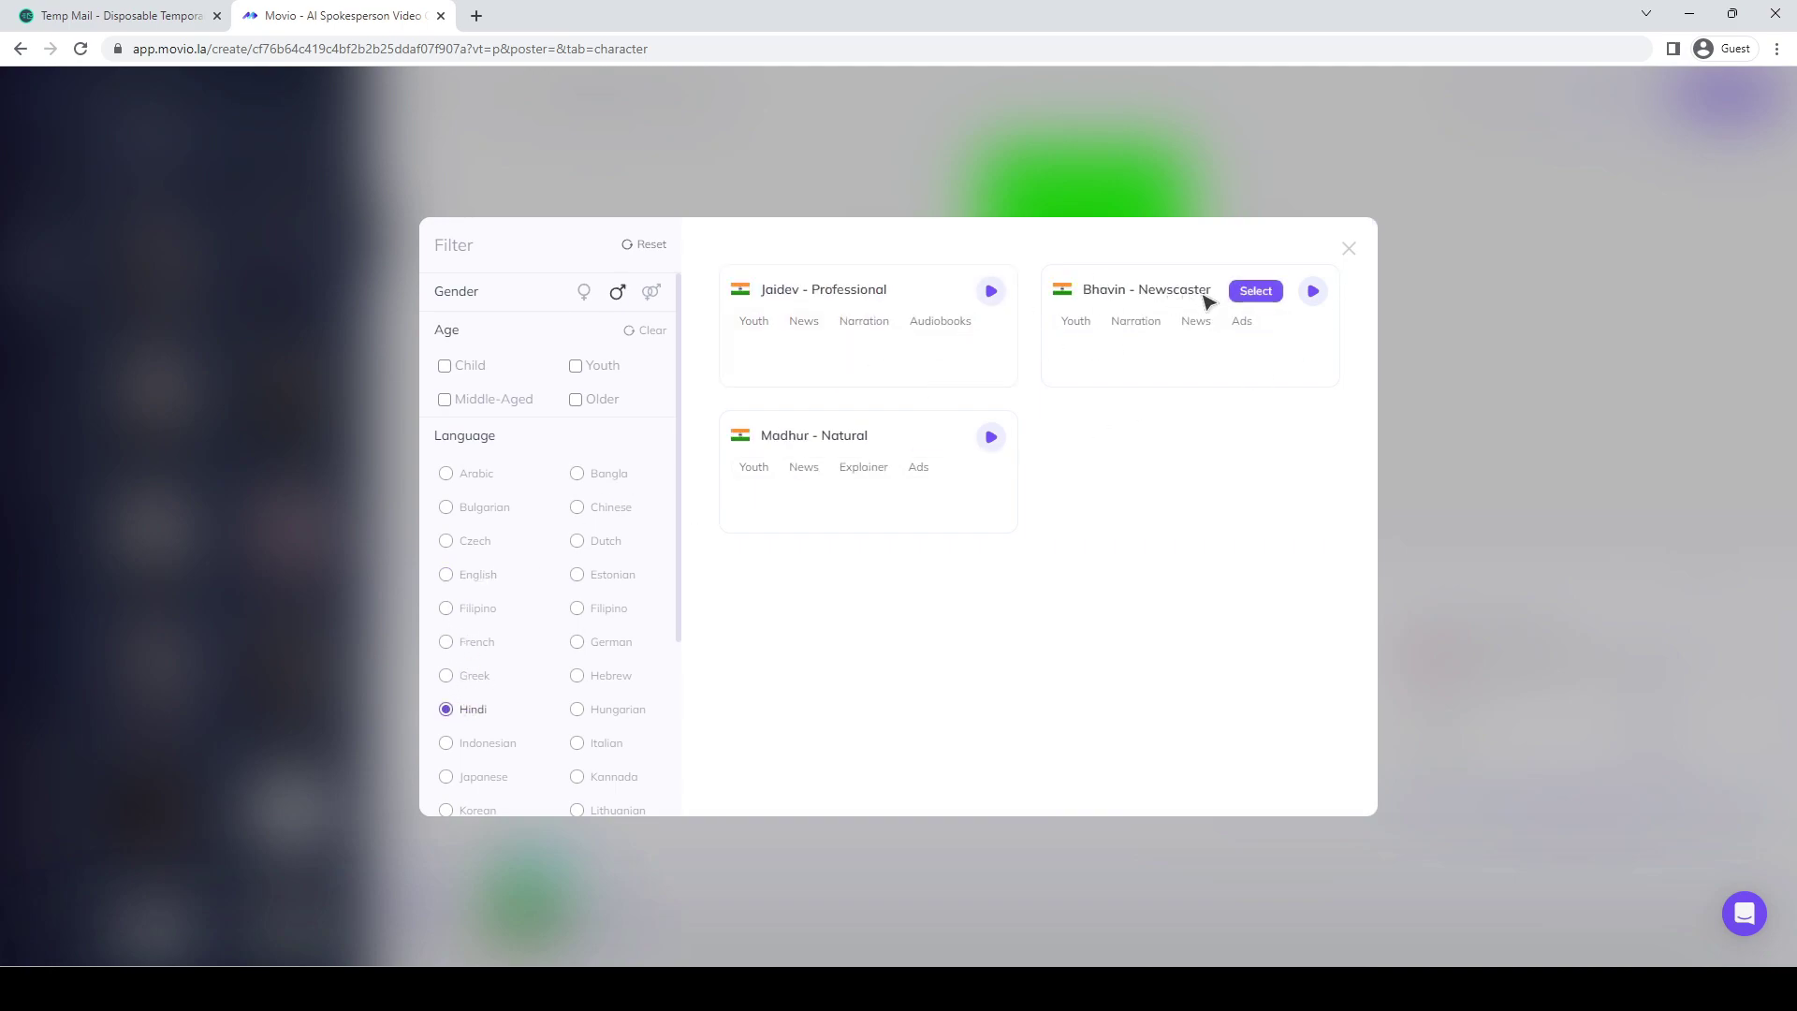
left_click(1255, 291)
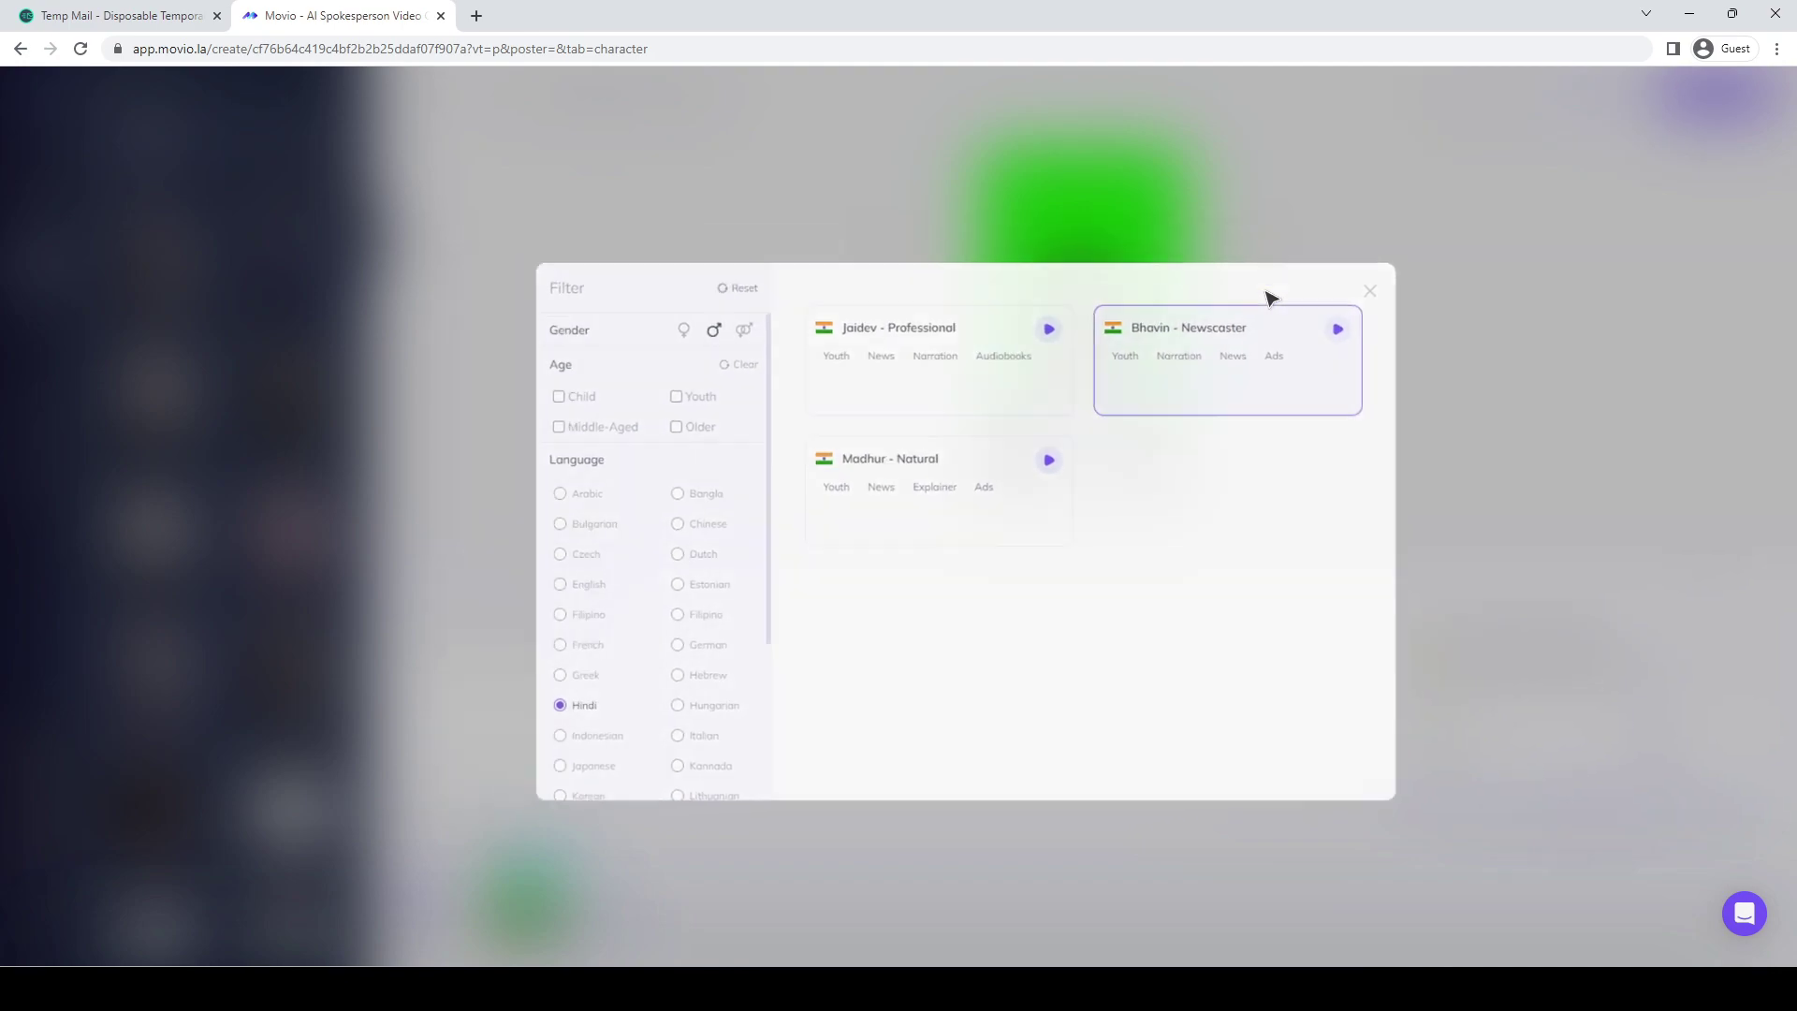
left_click(426, 897)
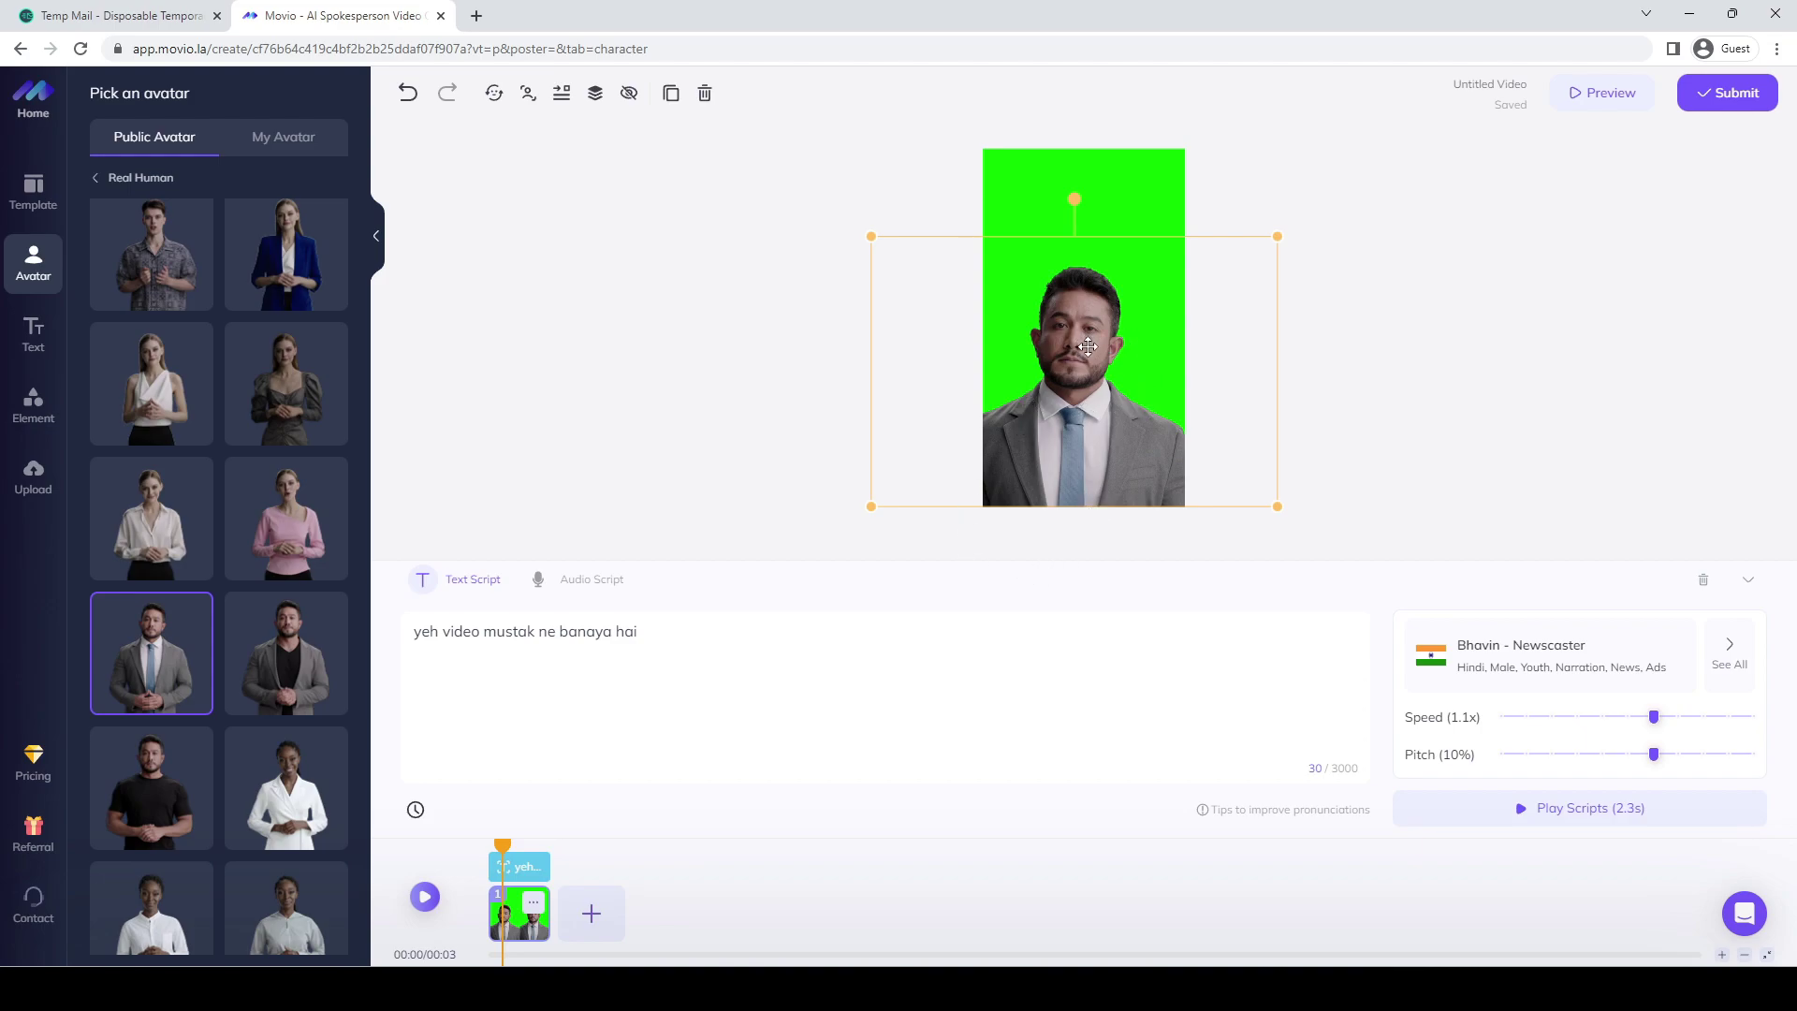
Replace the avatar with the CG Human dark-haired man in the grey sweater and submit the video for production.
left_click(32, 265)
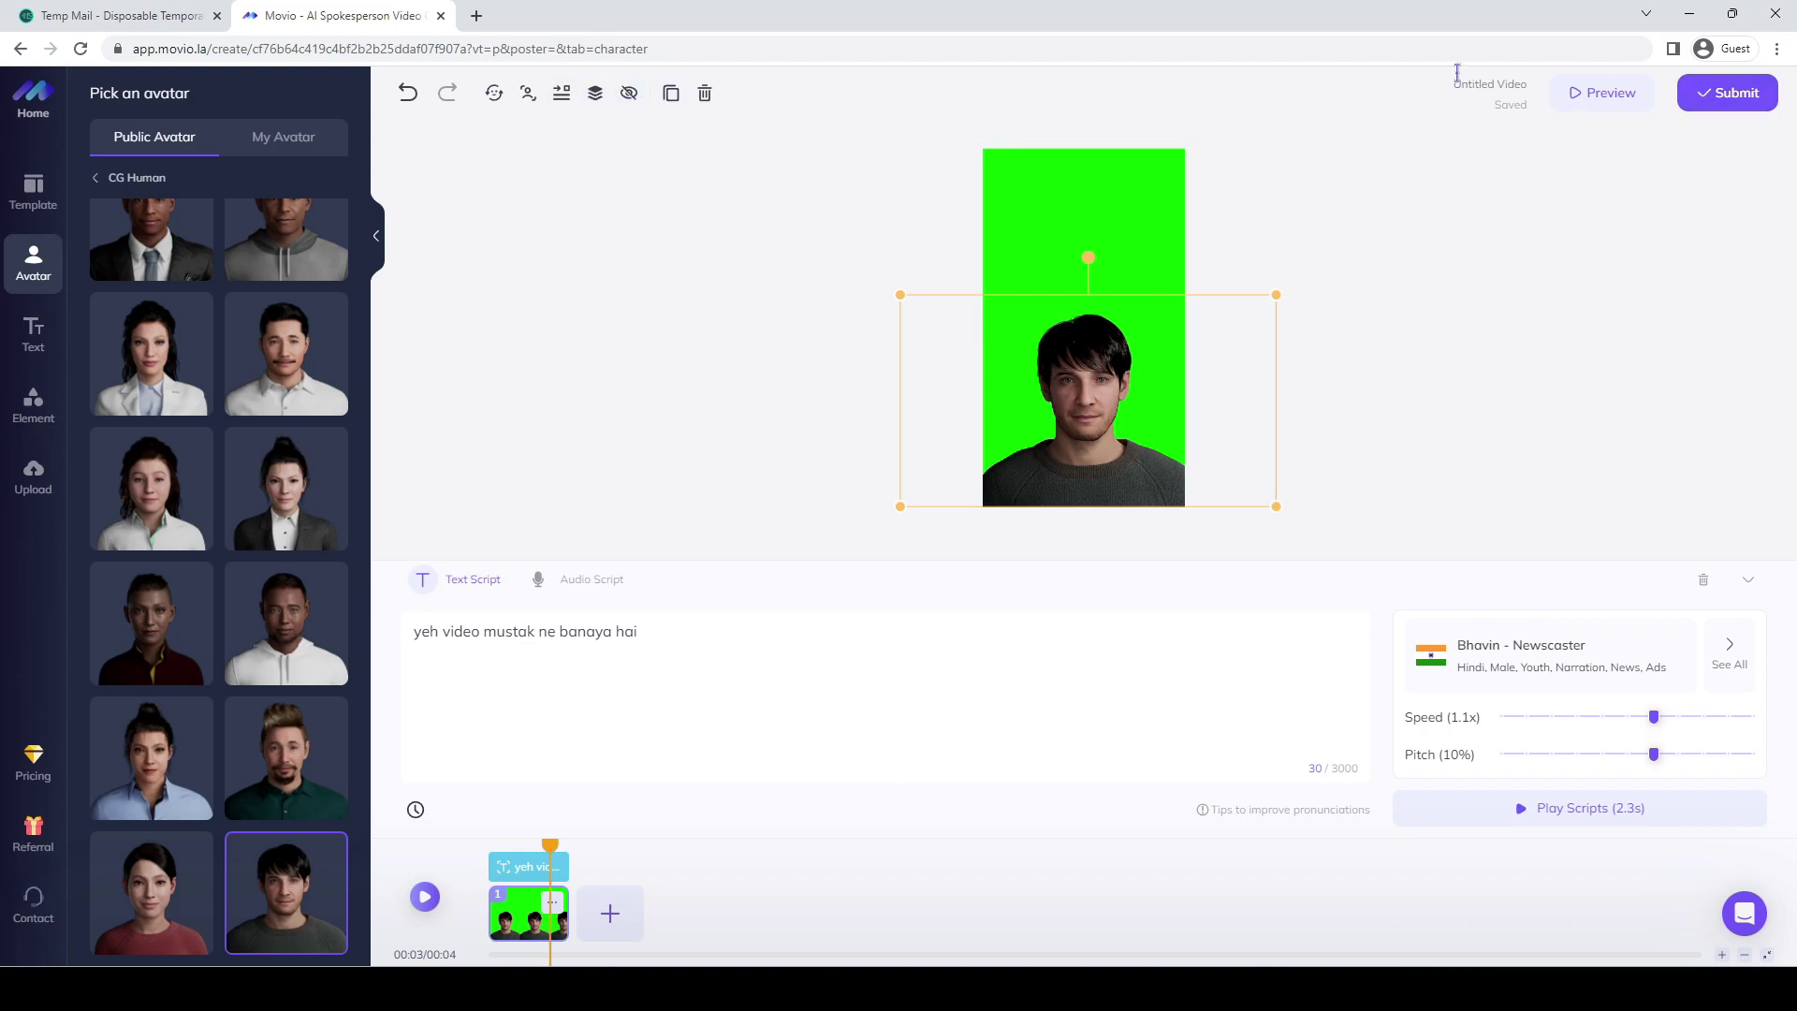
left_click(1727, 93)
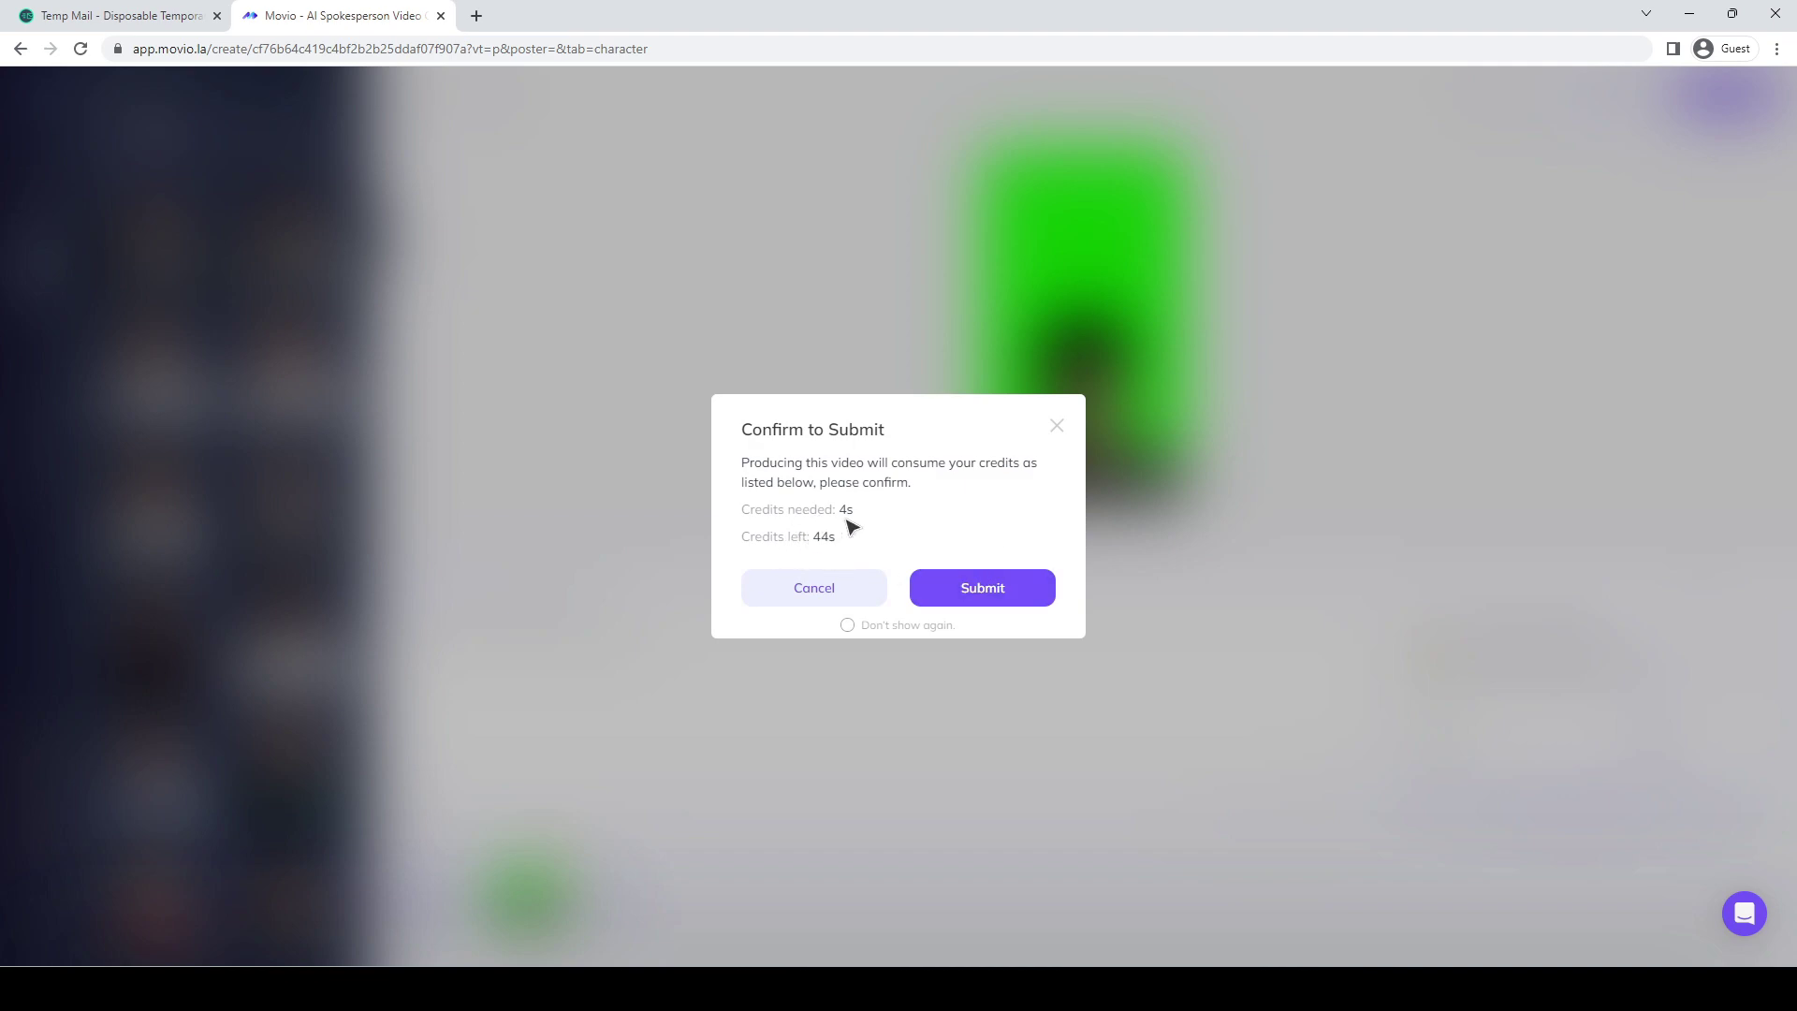
left_click(947, 594)
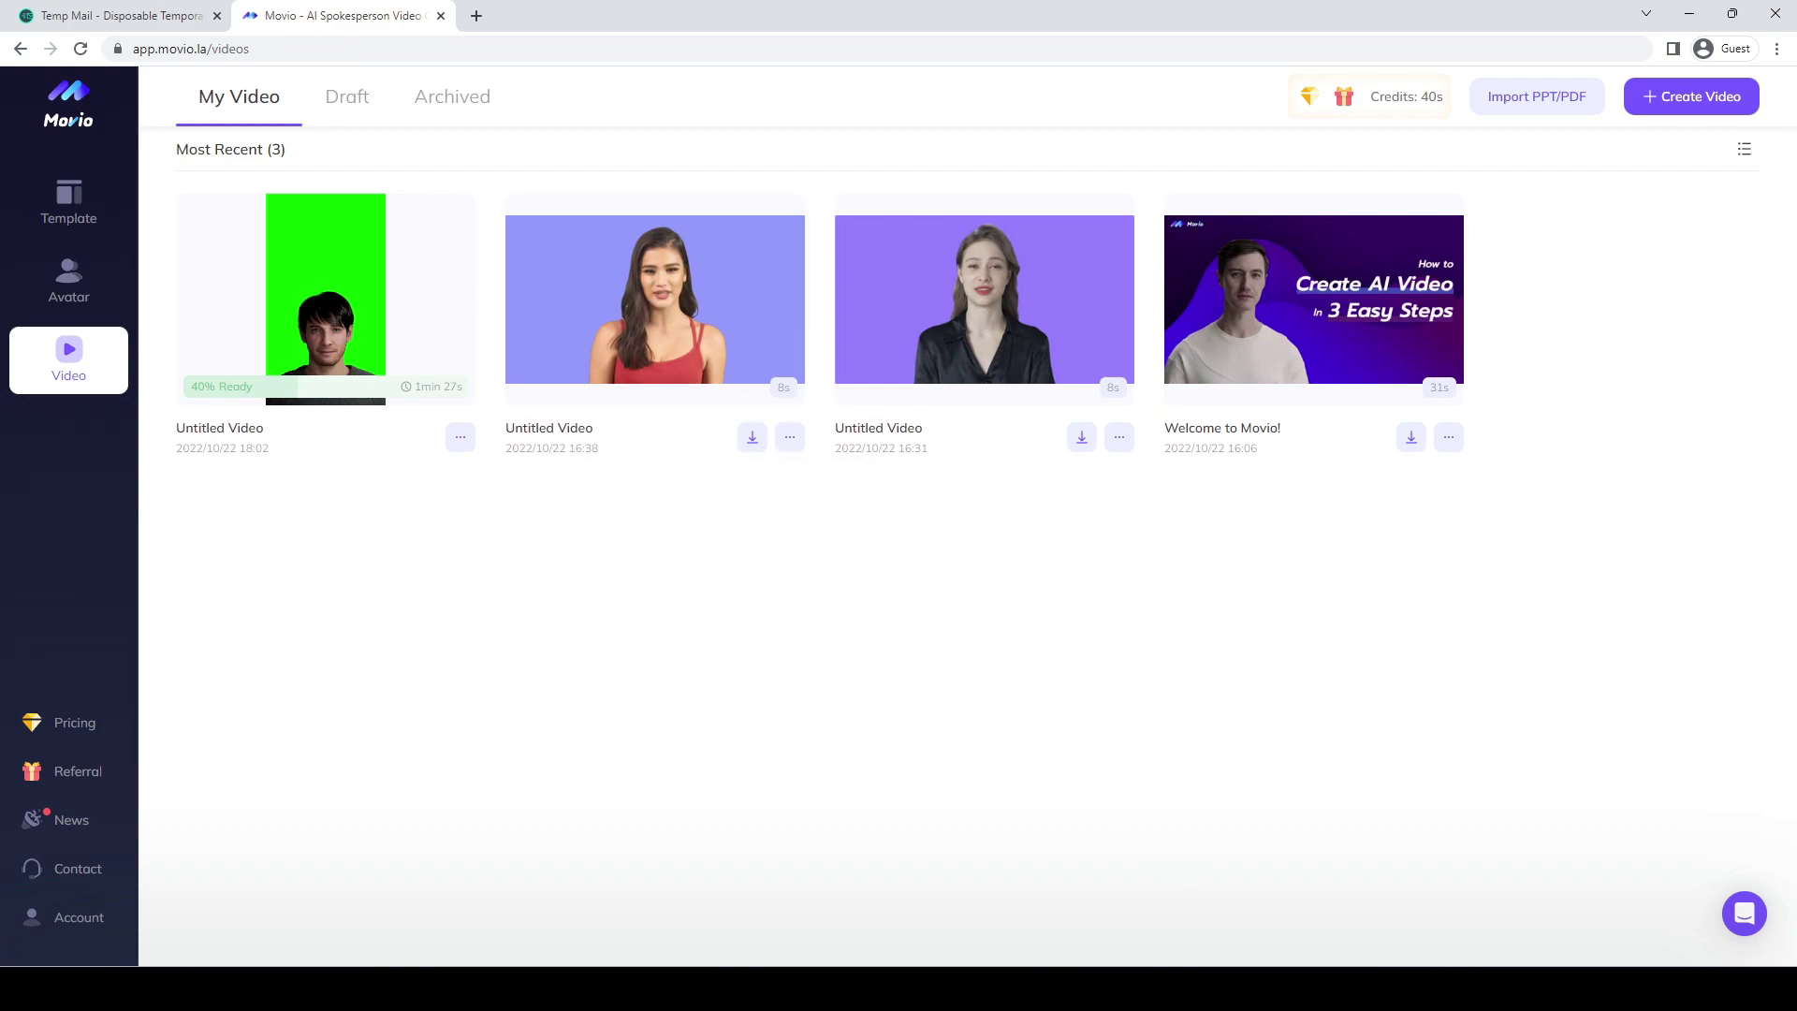
Switch to Wondershare Filmora and examine how the existing project layers its avatar clips, gradient box and title, including the first clip's video settings.
key("alt+Tab")
left_click_drag(409, 578, 279, 643)
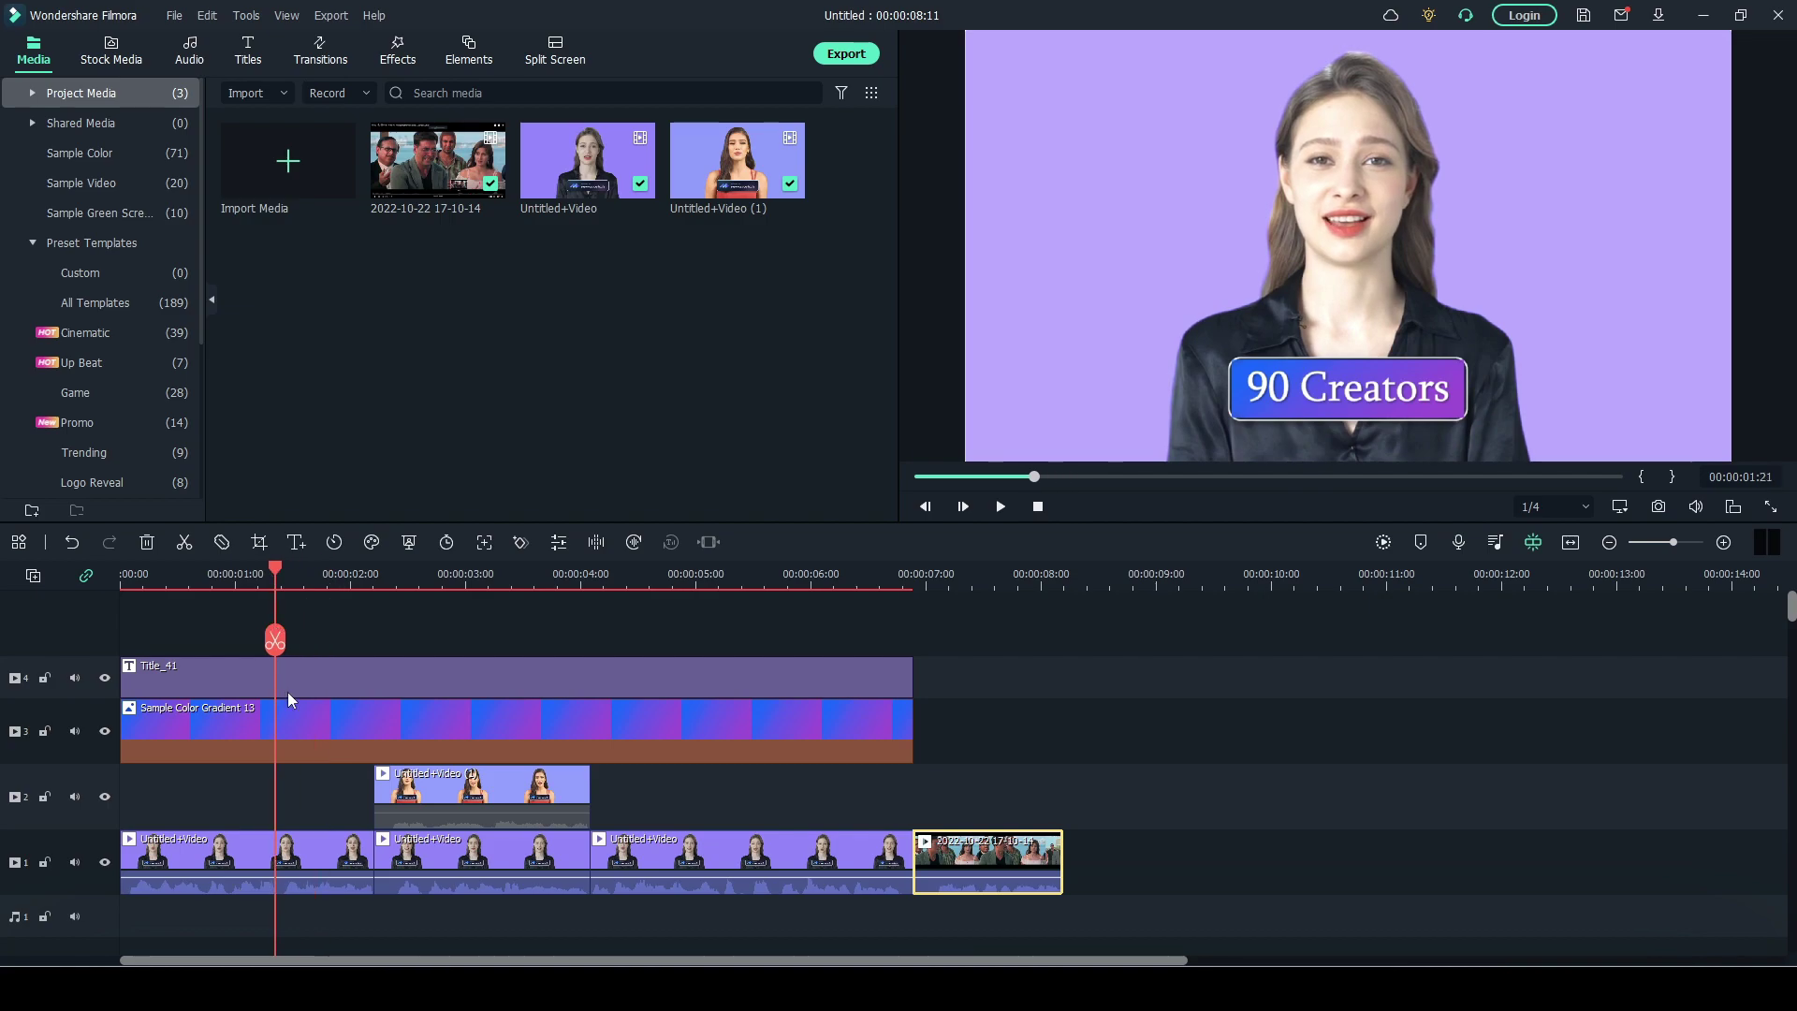
left_click(293, 853)
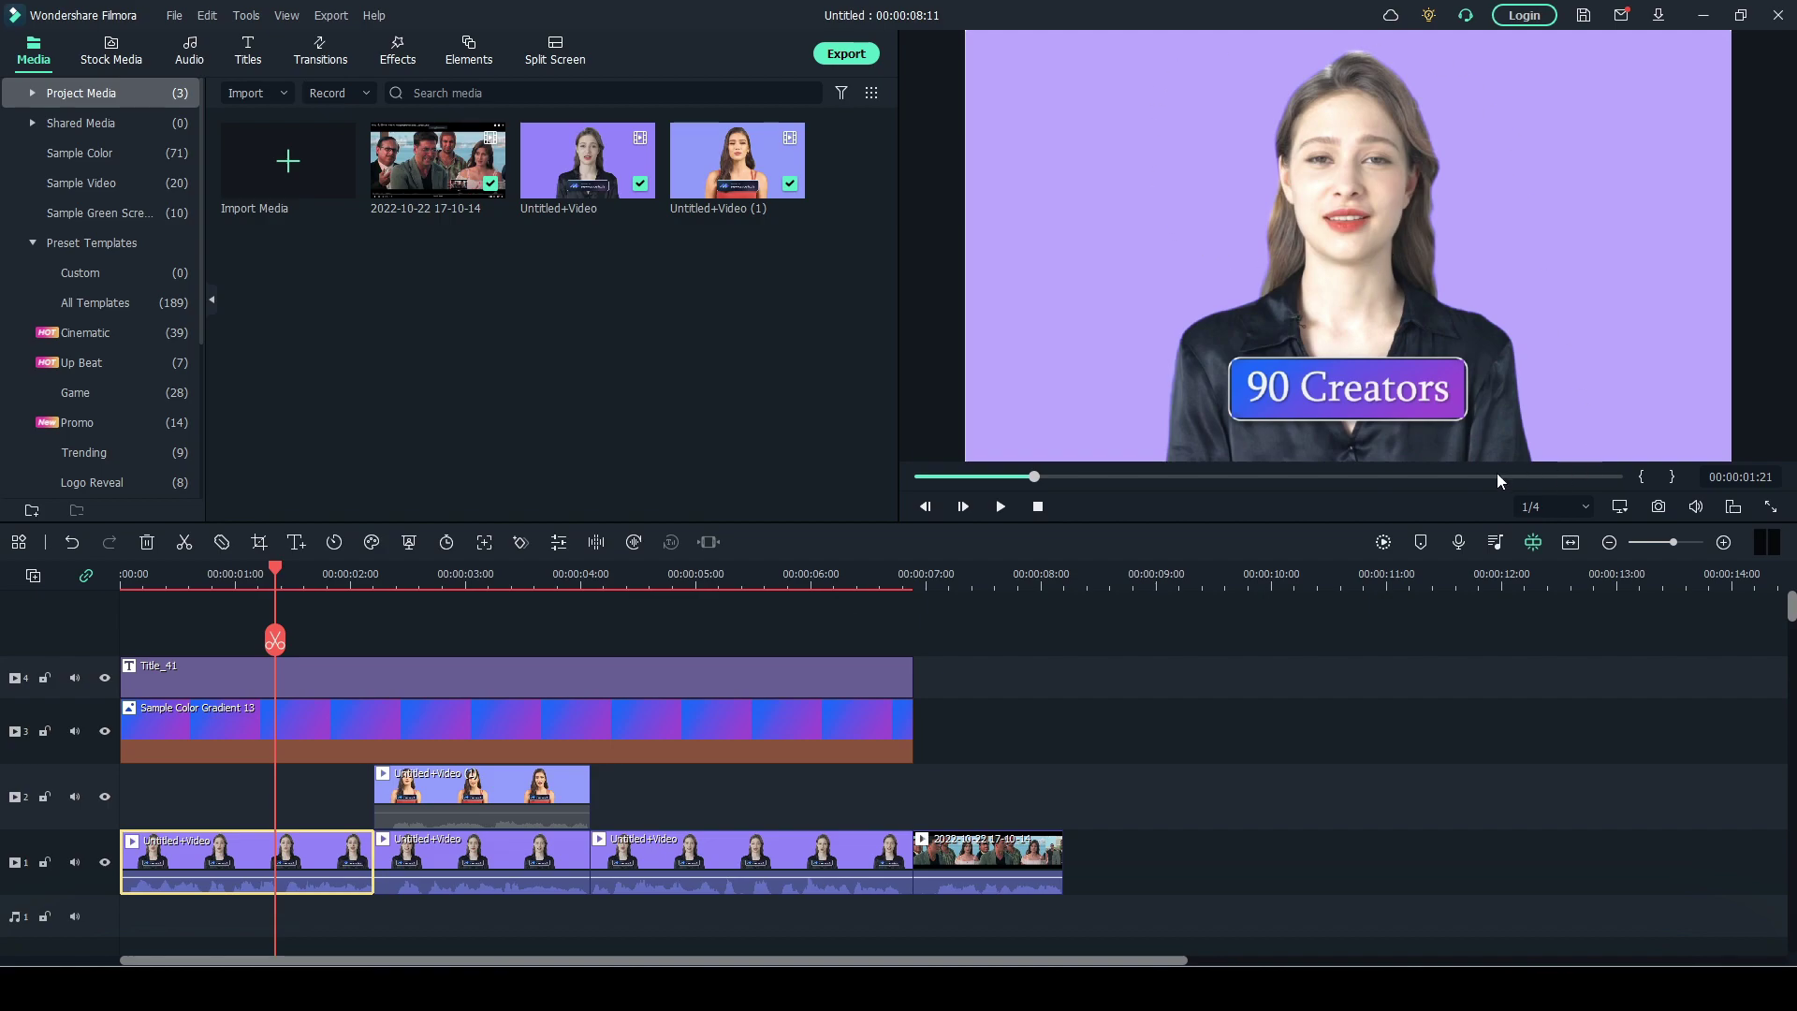
left_click(404, 717)
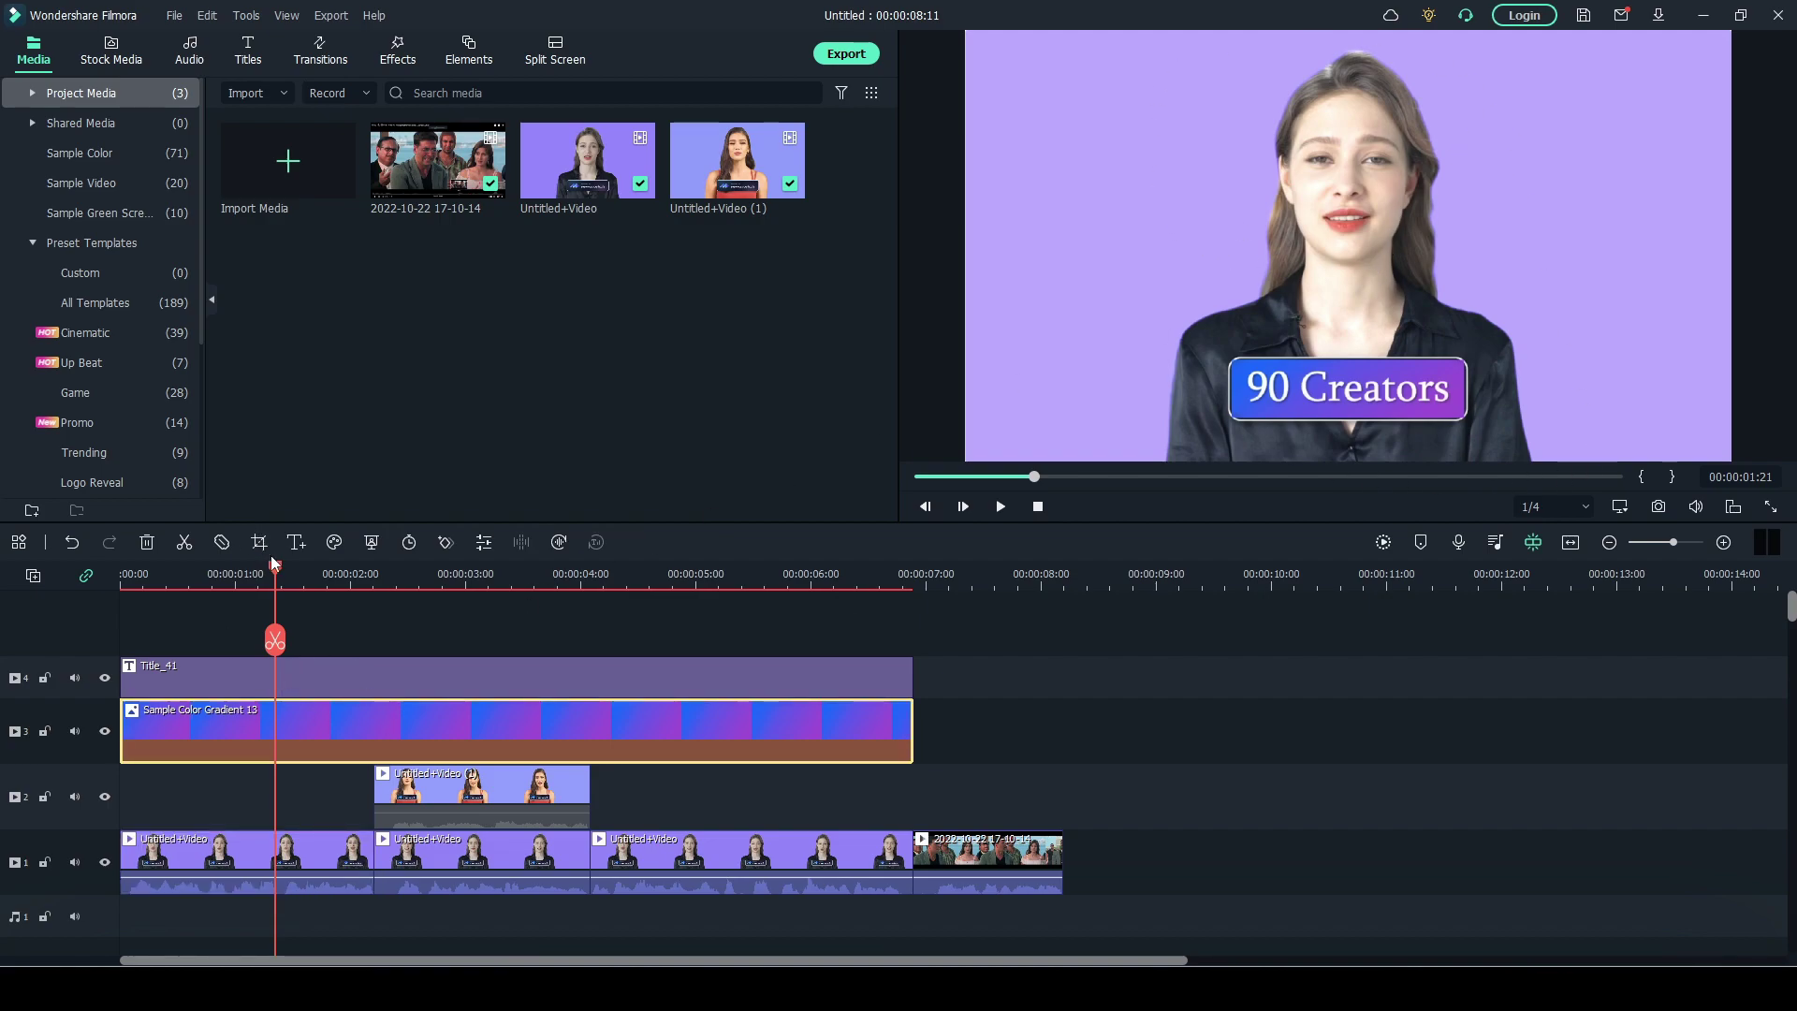
left_click_drag(276, 576, 262, 575)
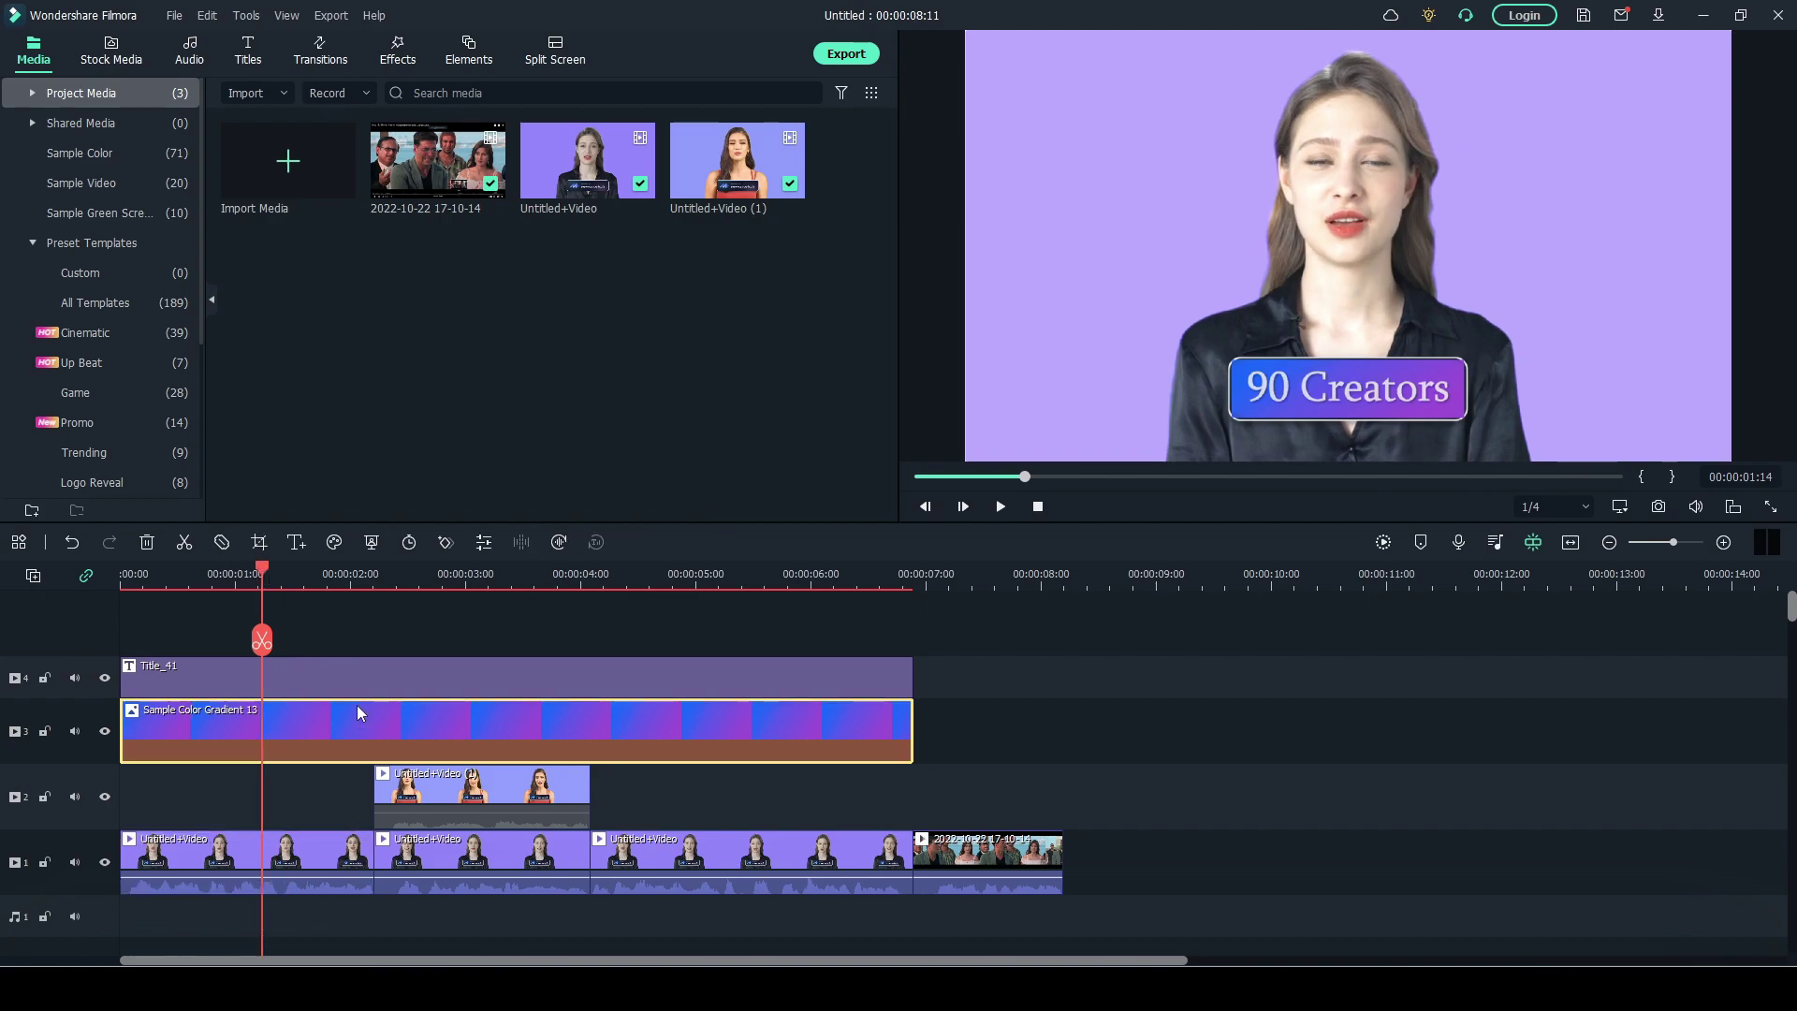
left_click(1316, 408)
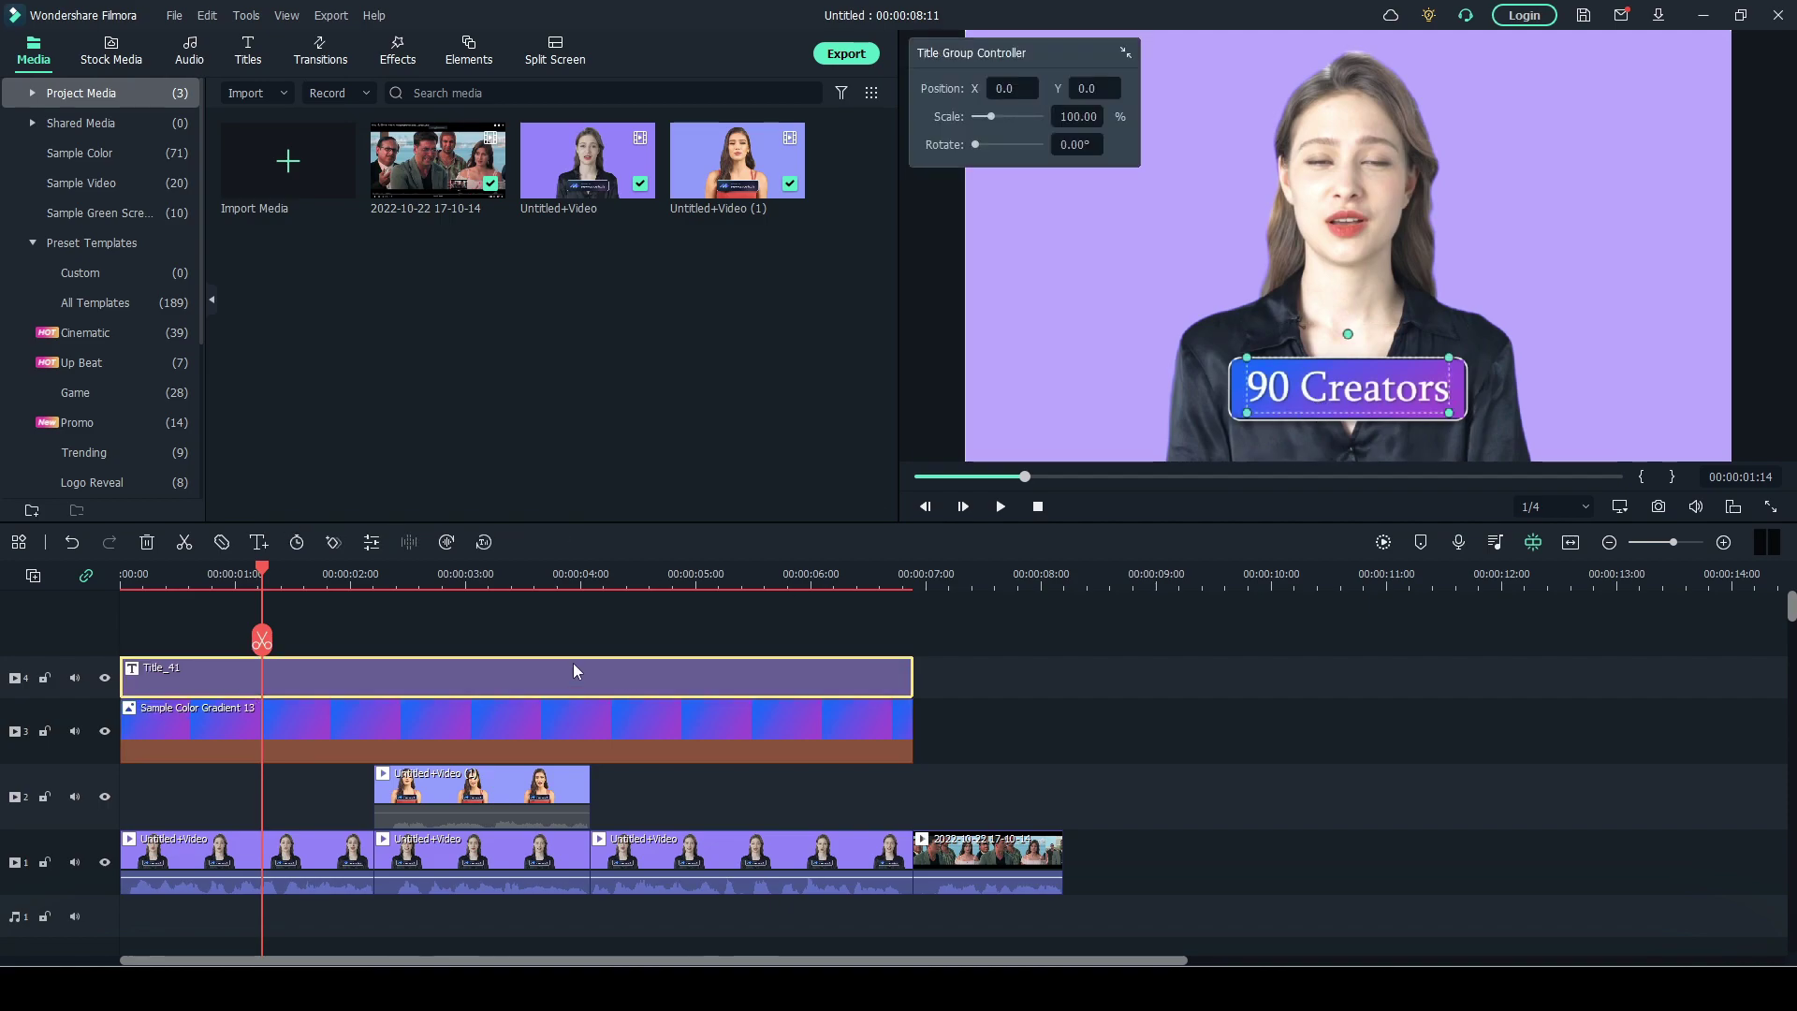
double_click(1514, 398)
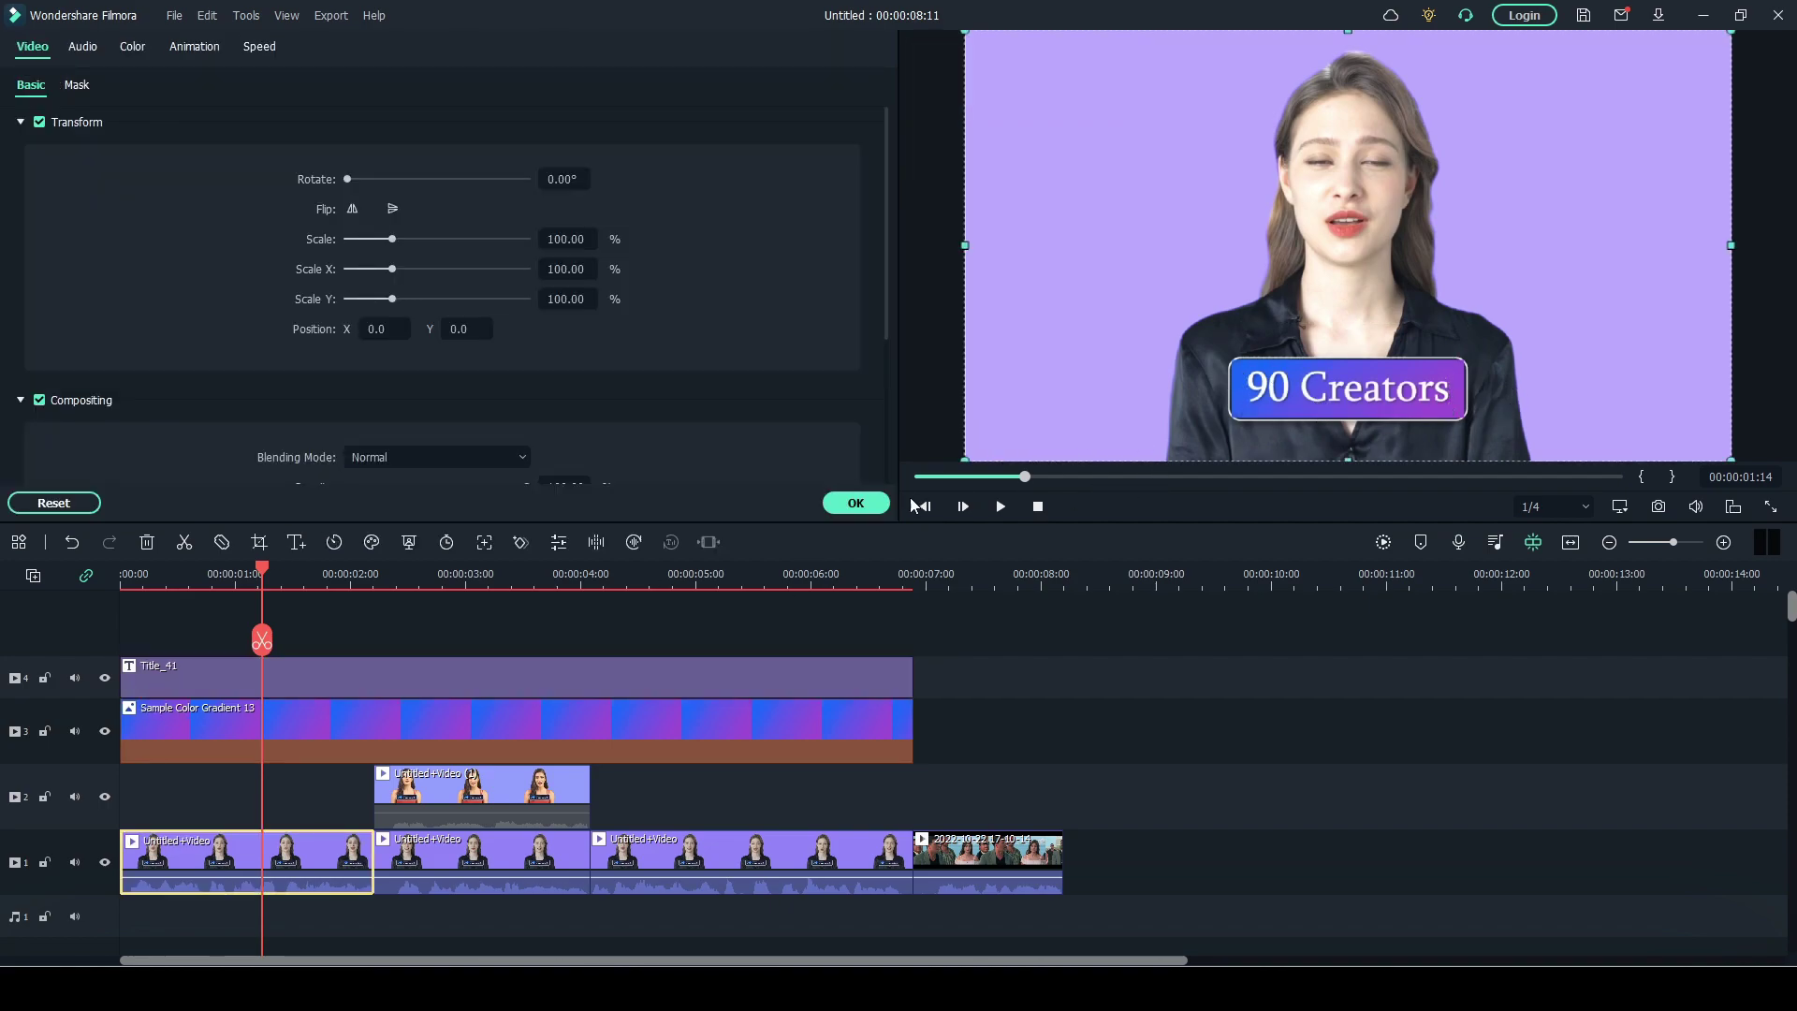
left_click(847, 502)
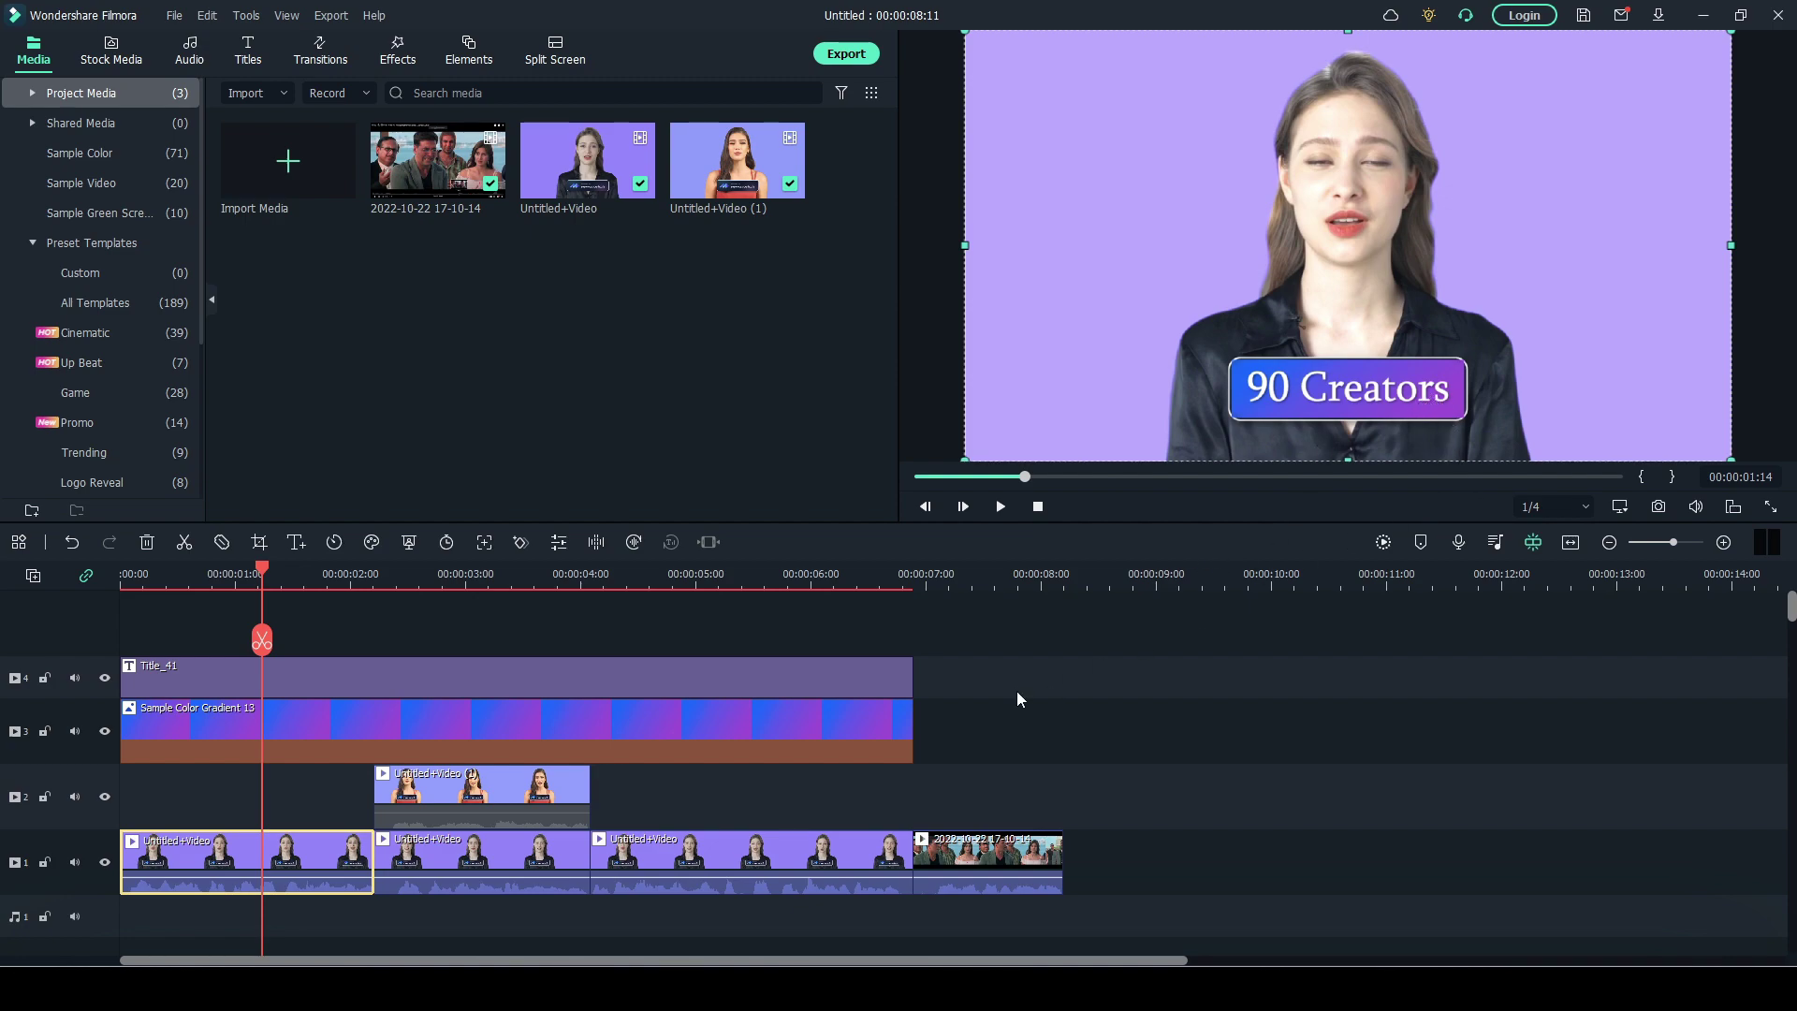
left_click(1003, 632)
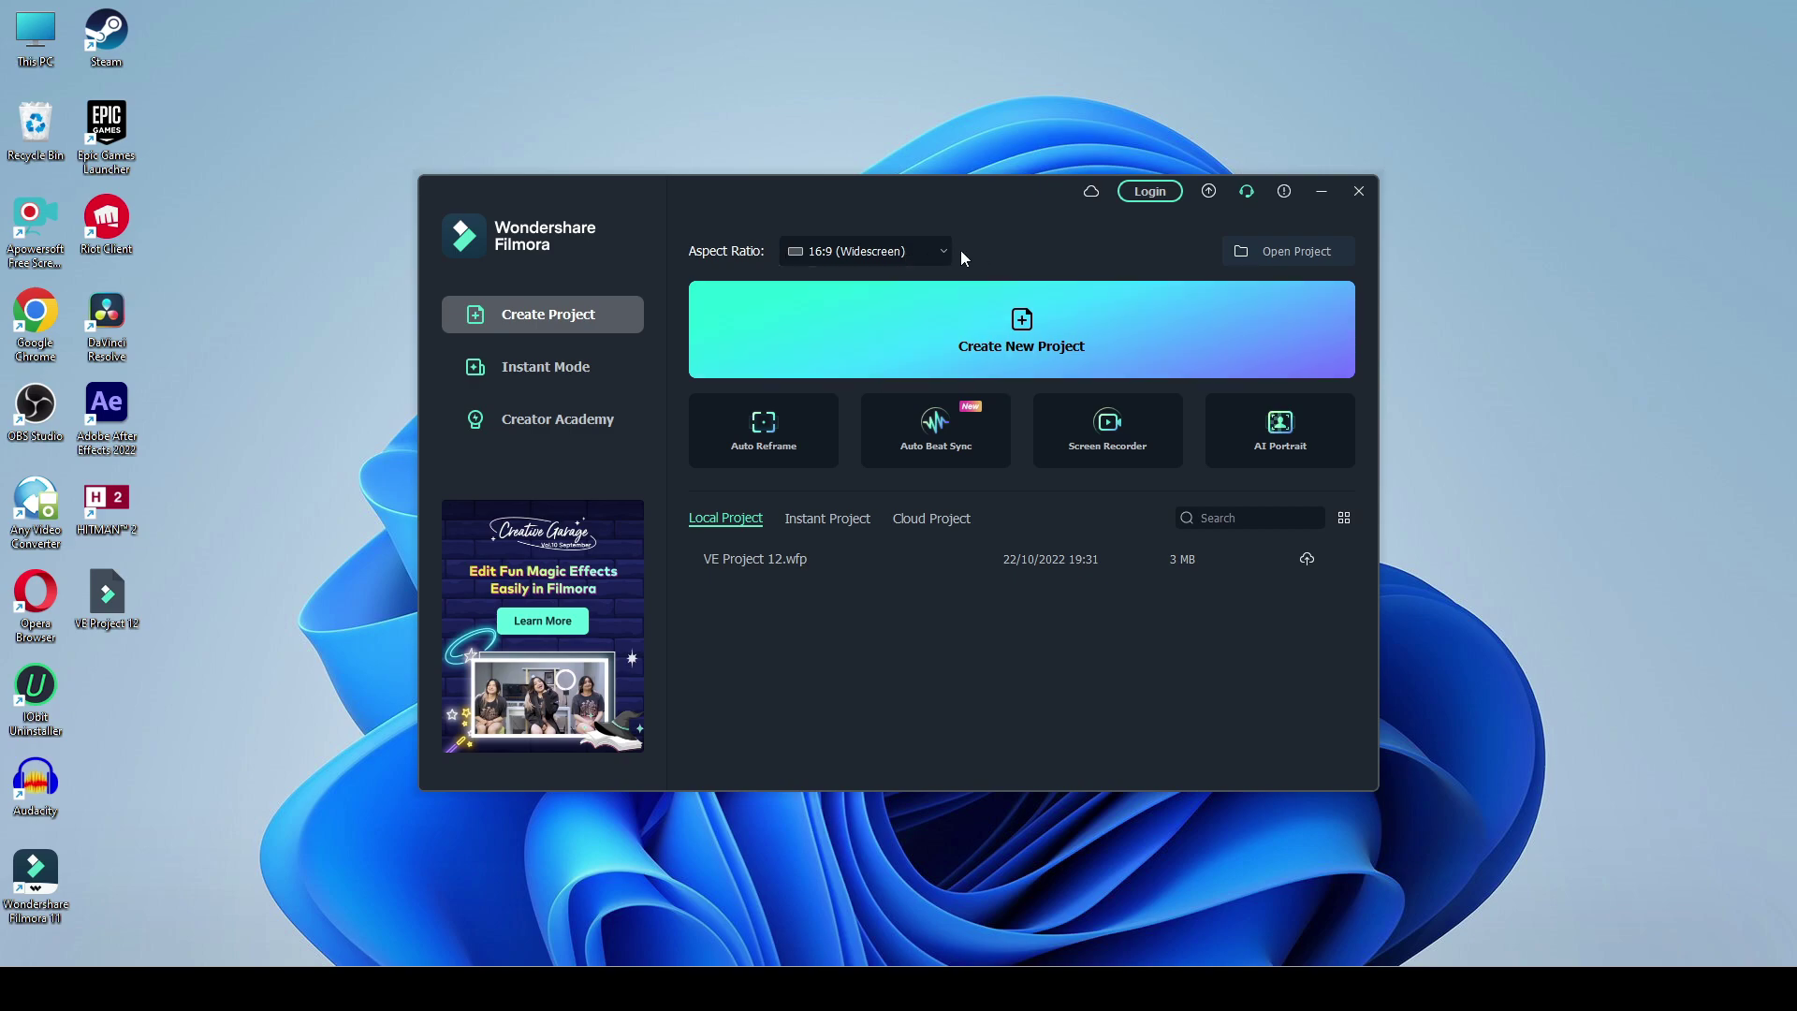
Create a new Filmora project with the 9:16 (Portrait) aspect ratio.
left_click(921, 255)
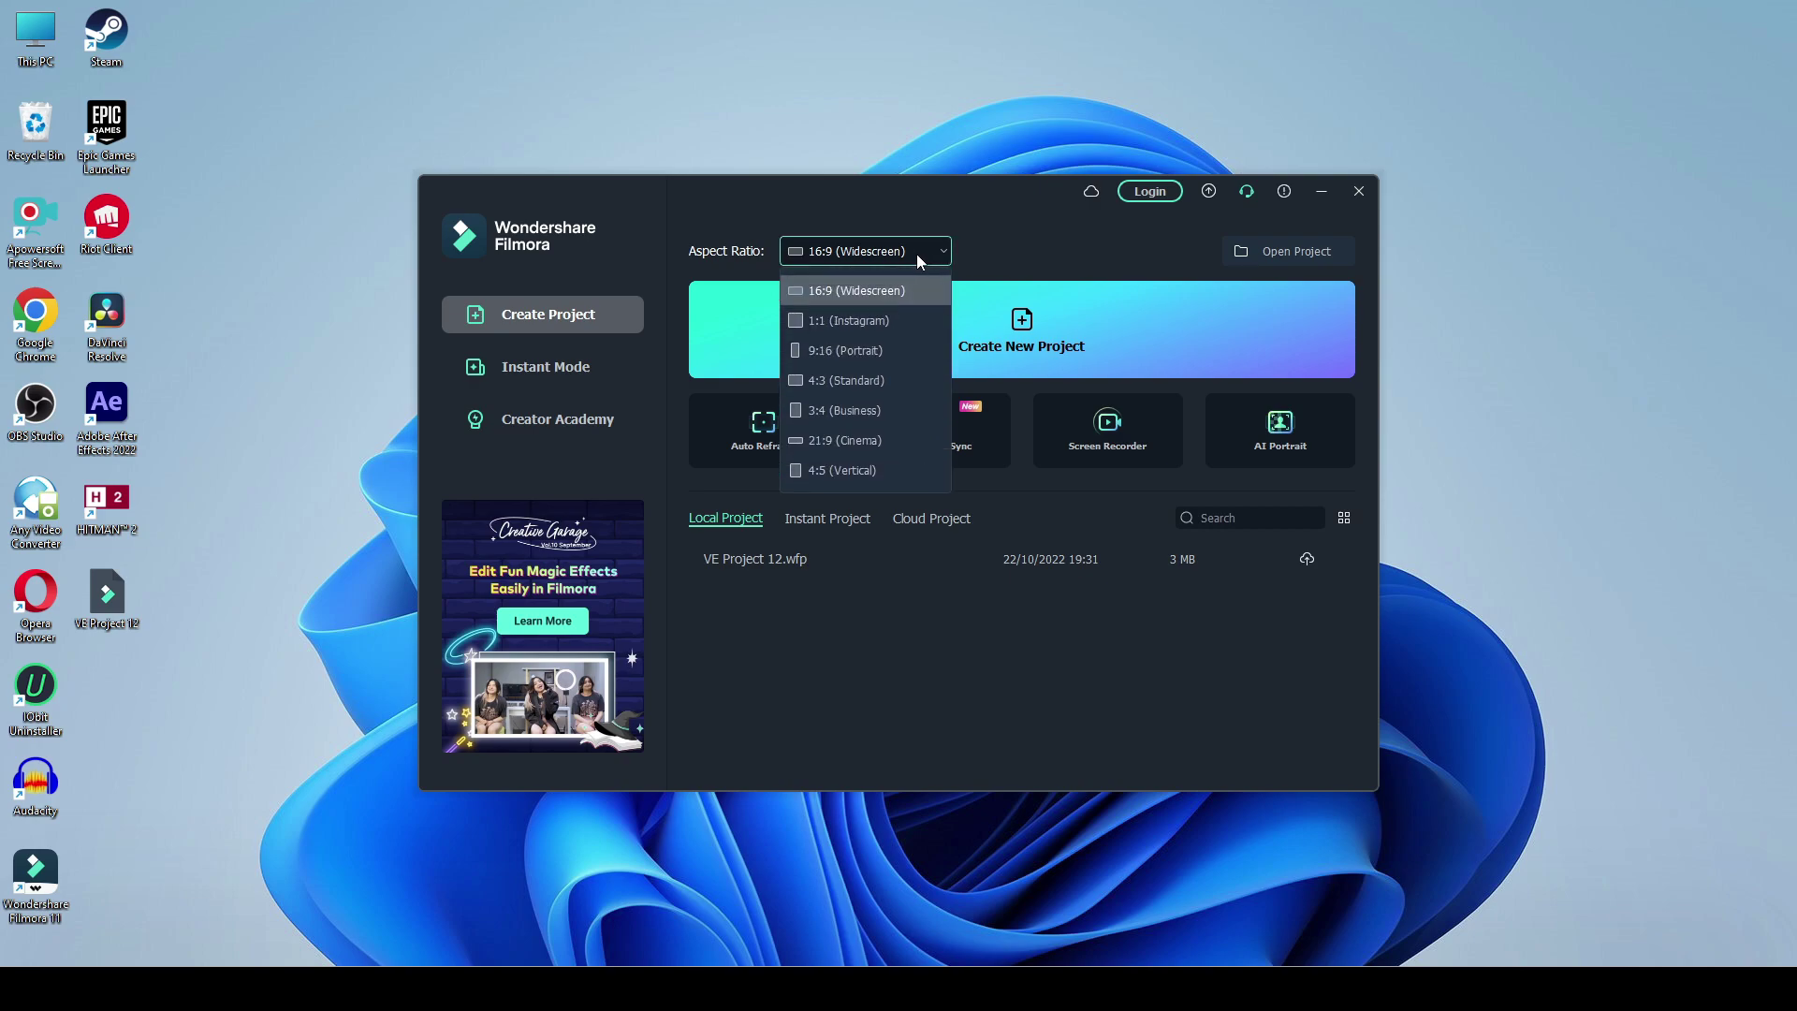
left_click(857, 350)
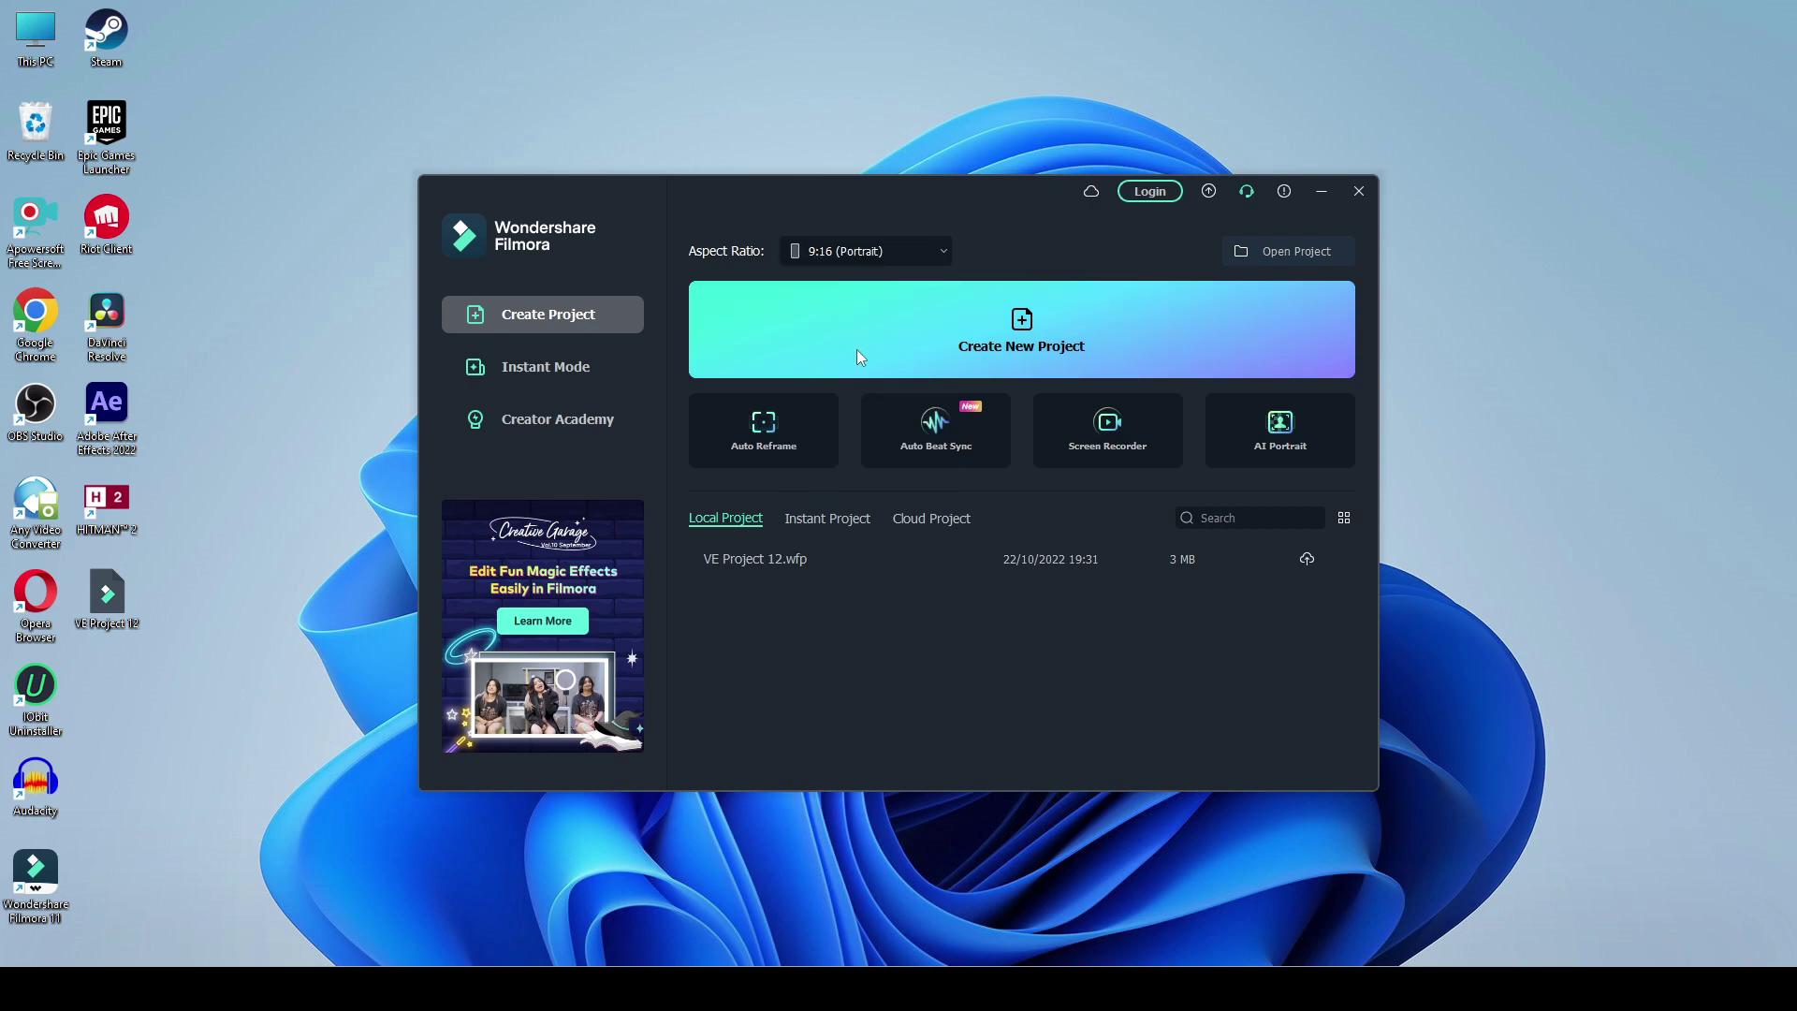
left_click(922, 322)
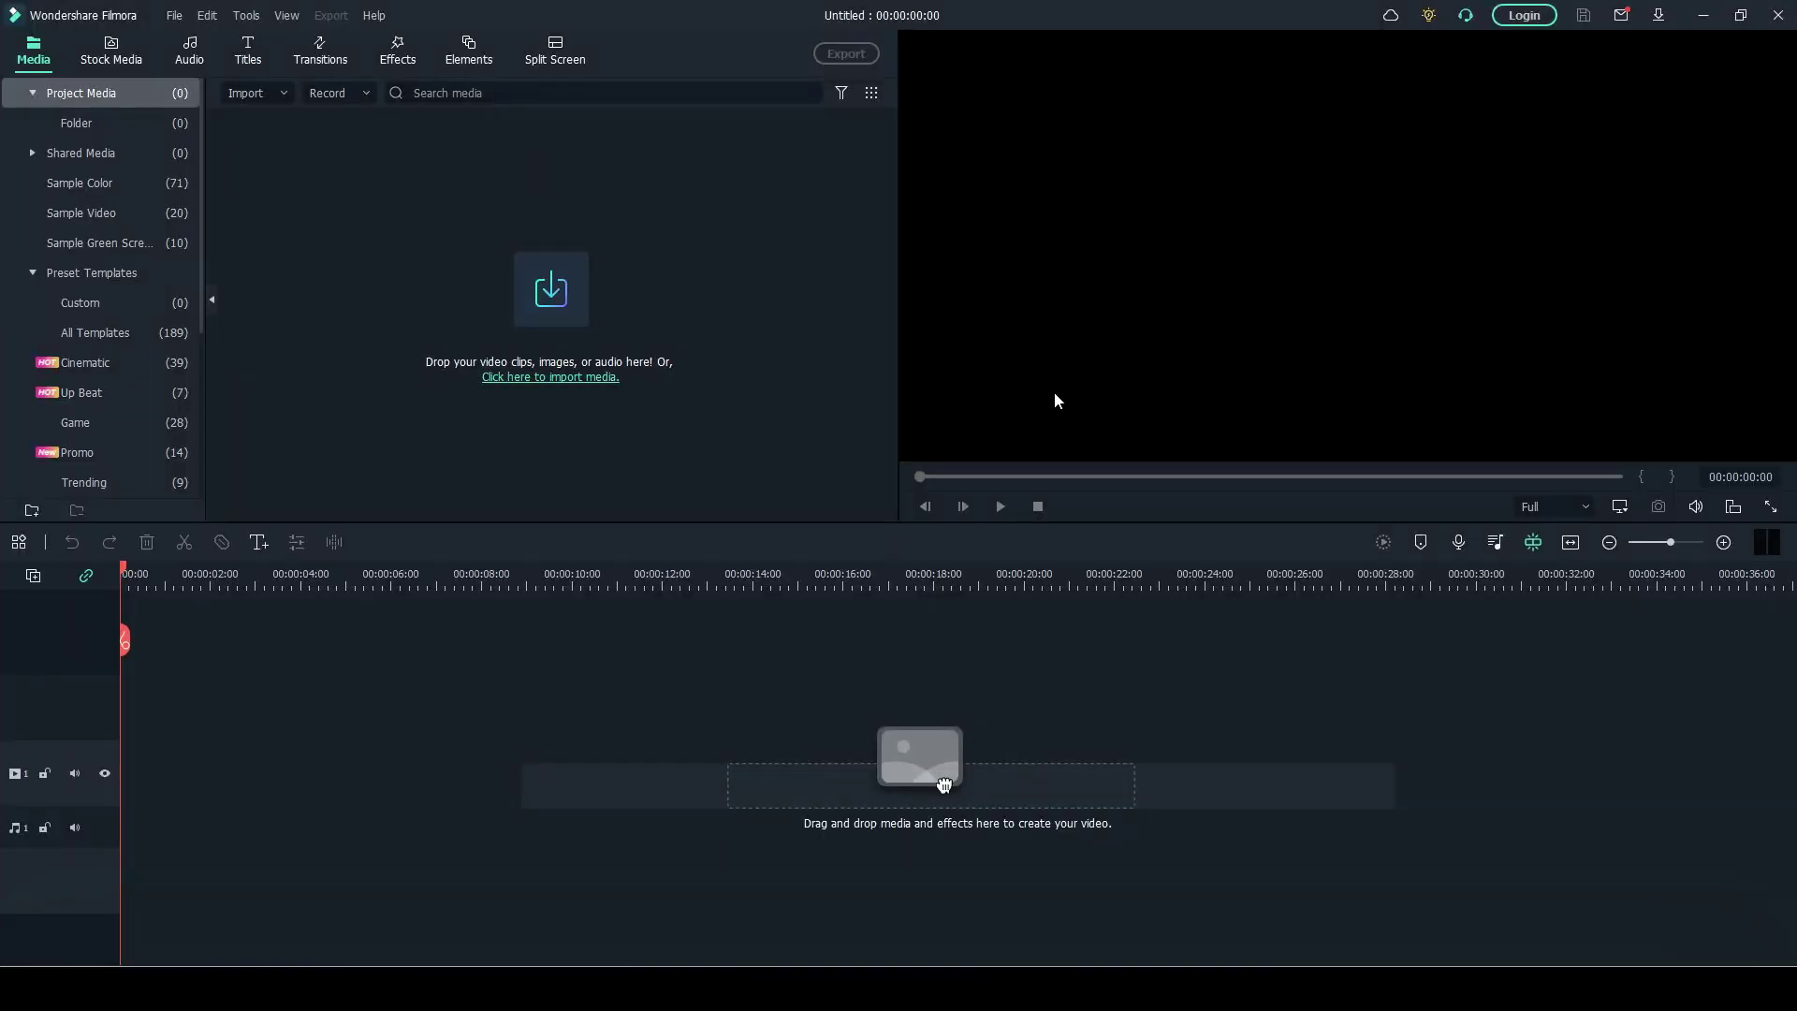
Import the green-screen avatar clip Untitled Video into the project media and preview it.
left_click(599, 377)
scroll(374, 468, "down", 3)
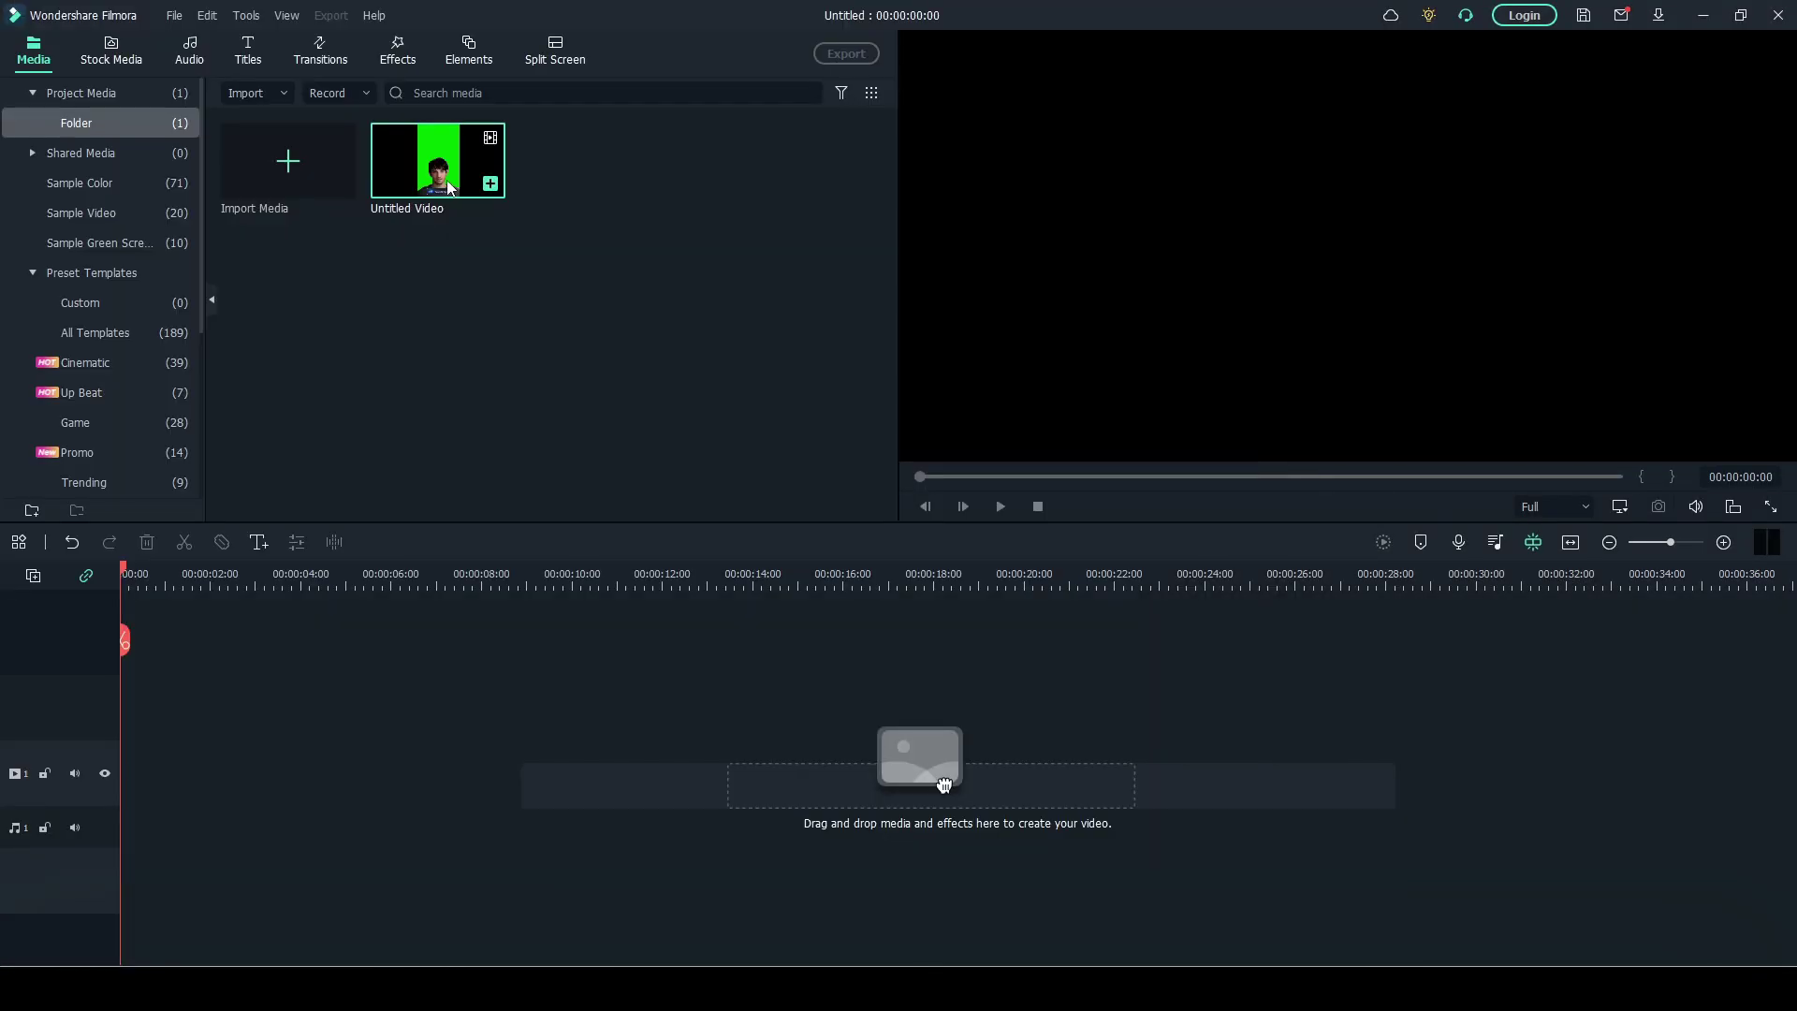
double_click(464, 194)
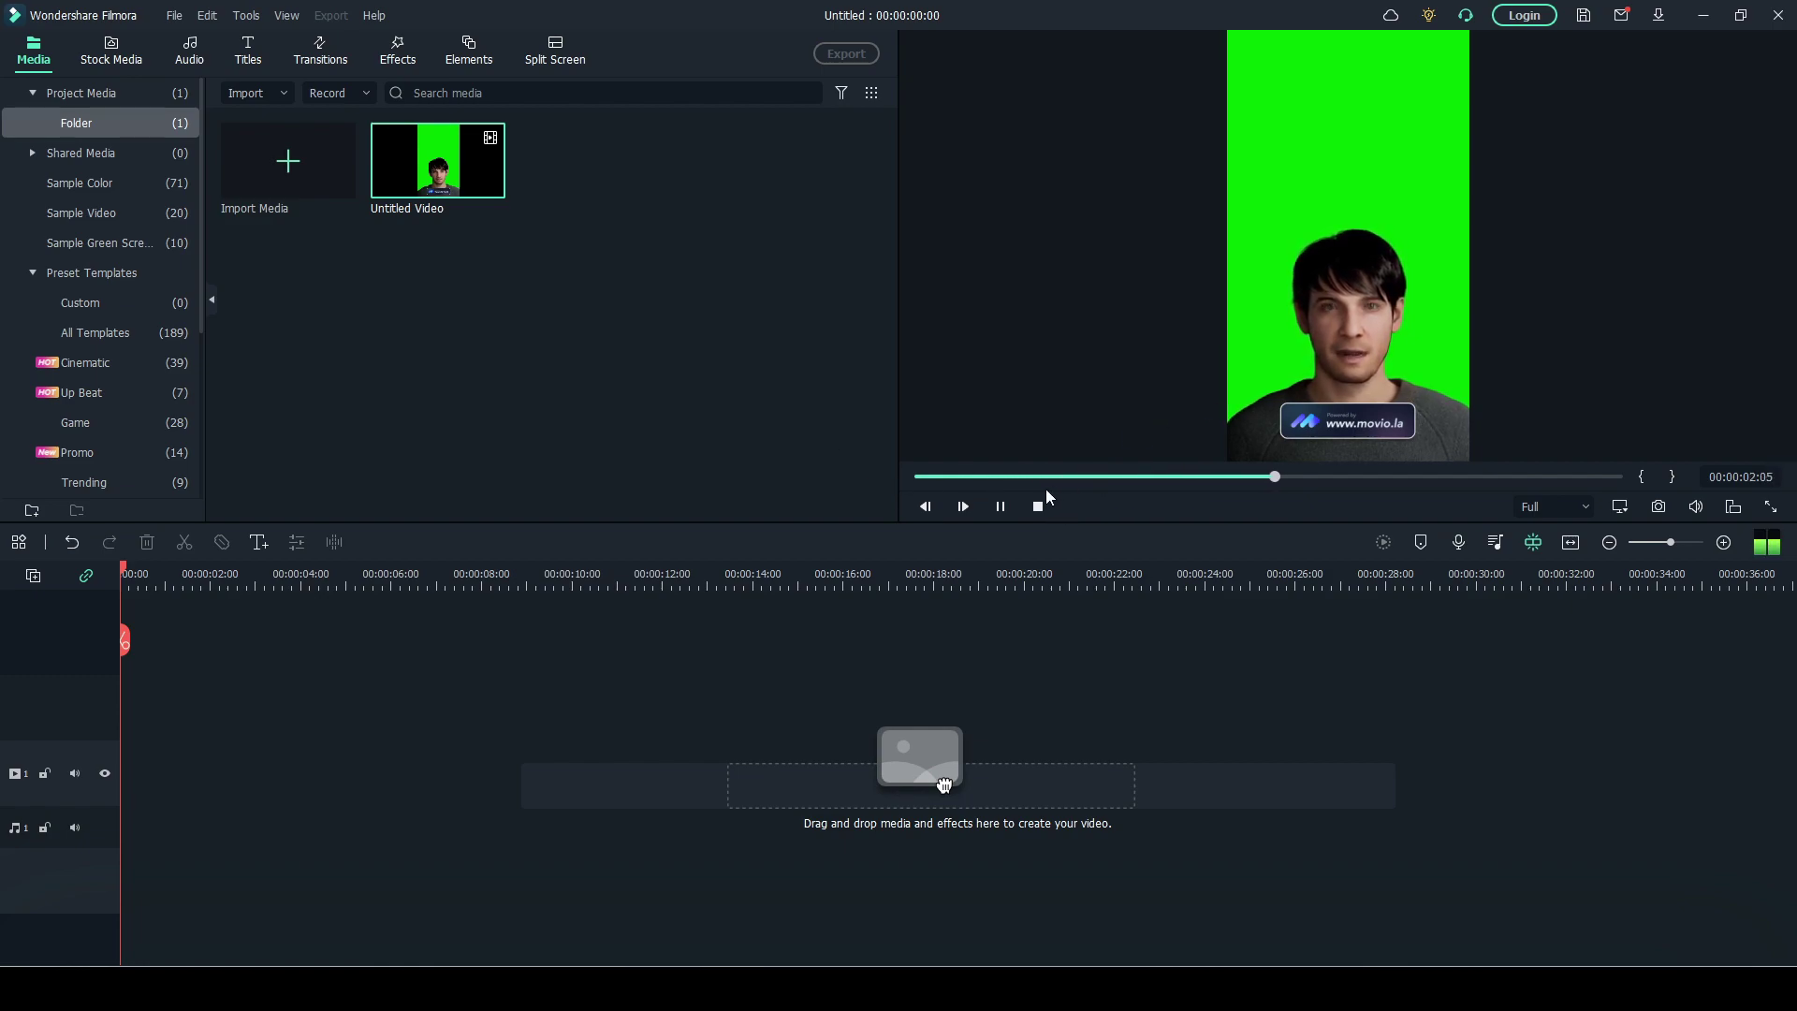
left_click(1001, 506)
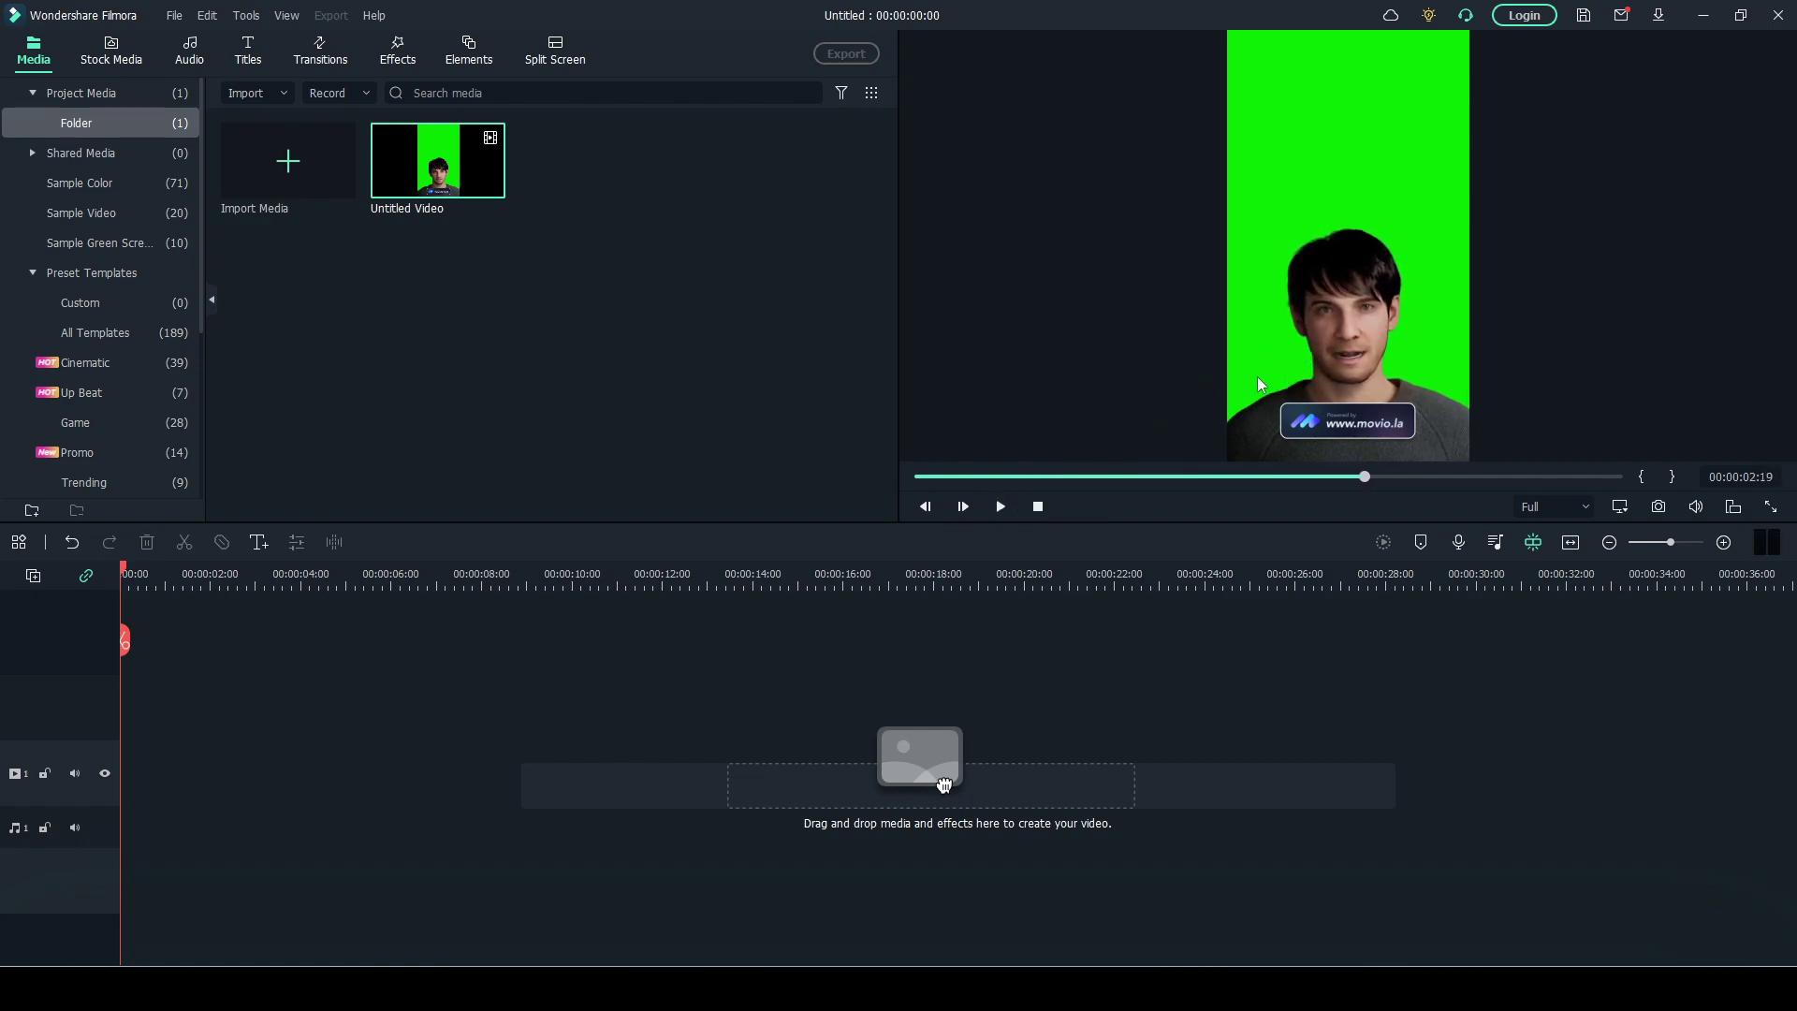
Place Untitled Video at the start of video track 2 and the Modern Logo Element 02 background on track 1 beneath it.
left_click_drag(438, 161, 158, 709)
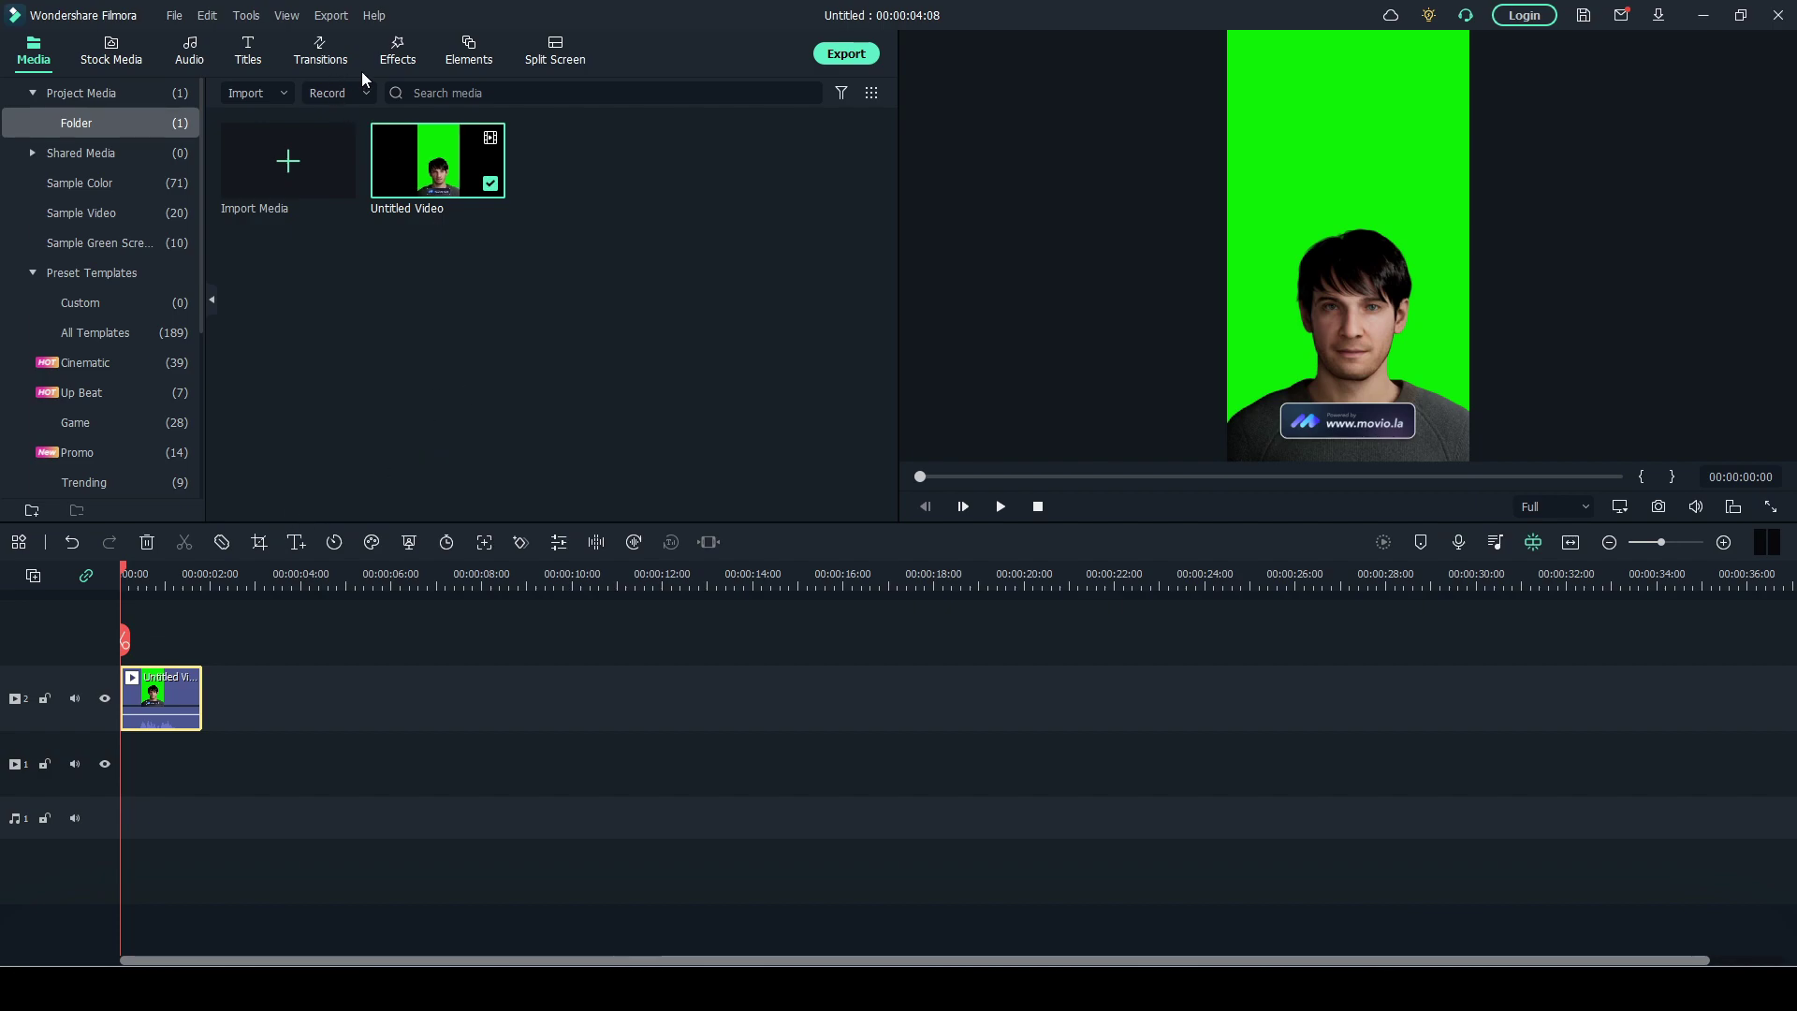
left_click(463, 46)
left_click_drag(448, 369, 150, 768)
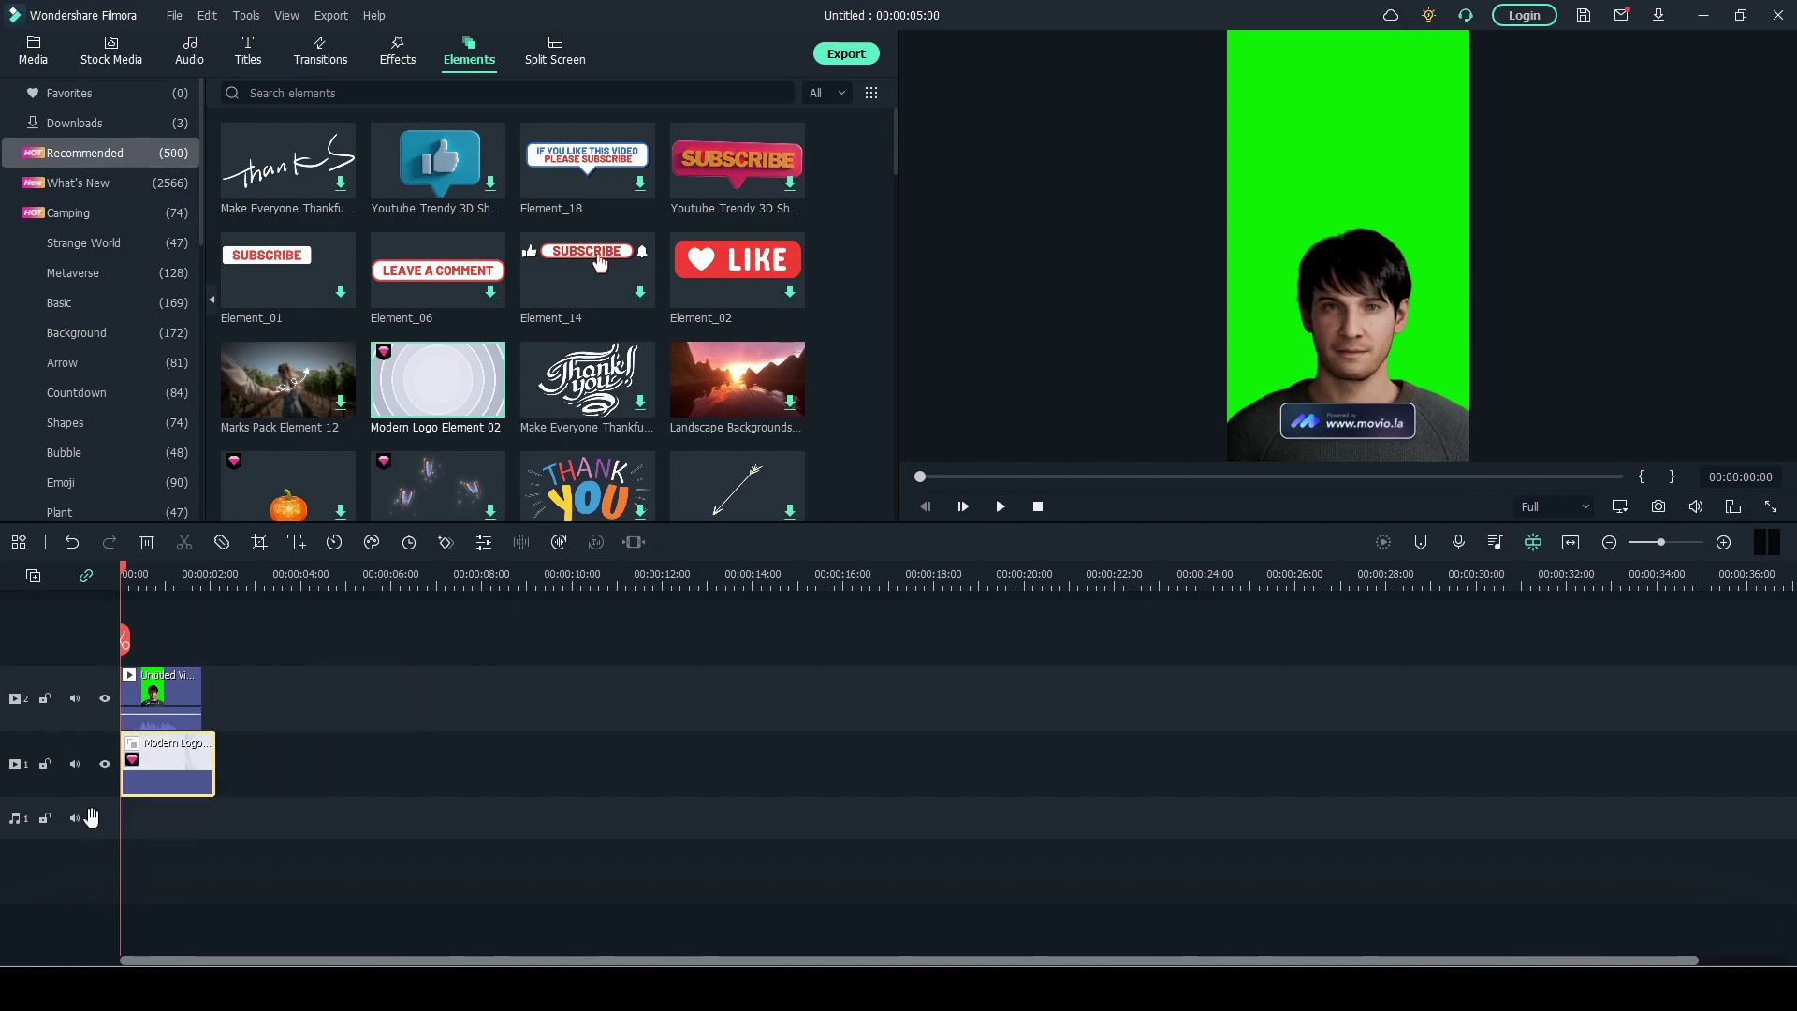
Remove the green background from the avatar clip on track 2 by enabling Chroma Key.
left_click(47, 54)
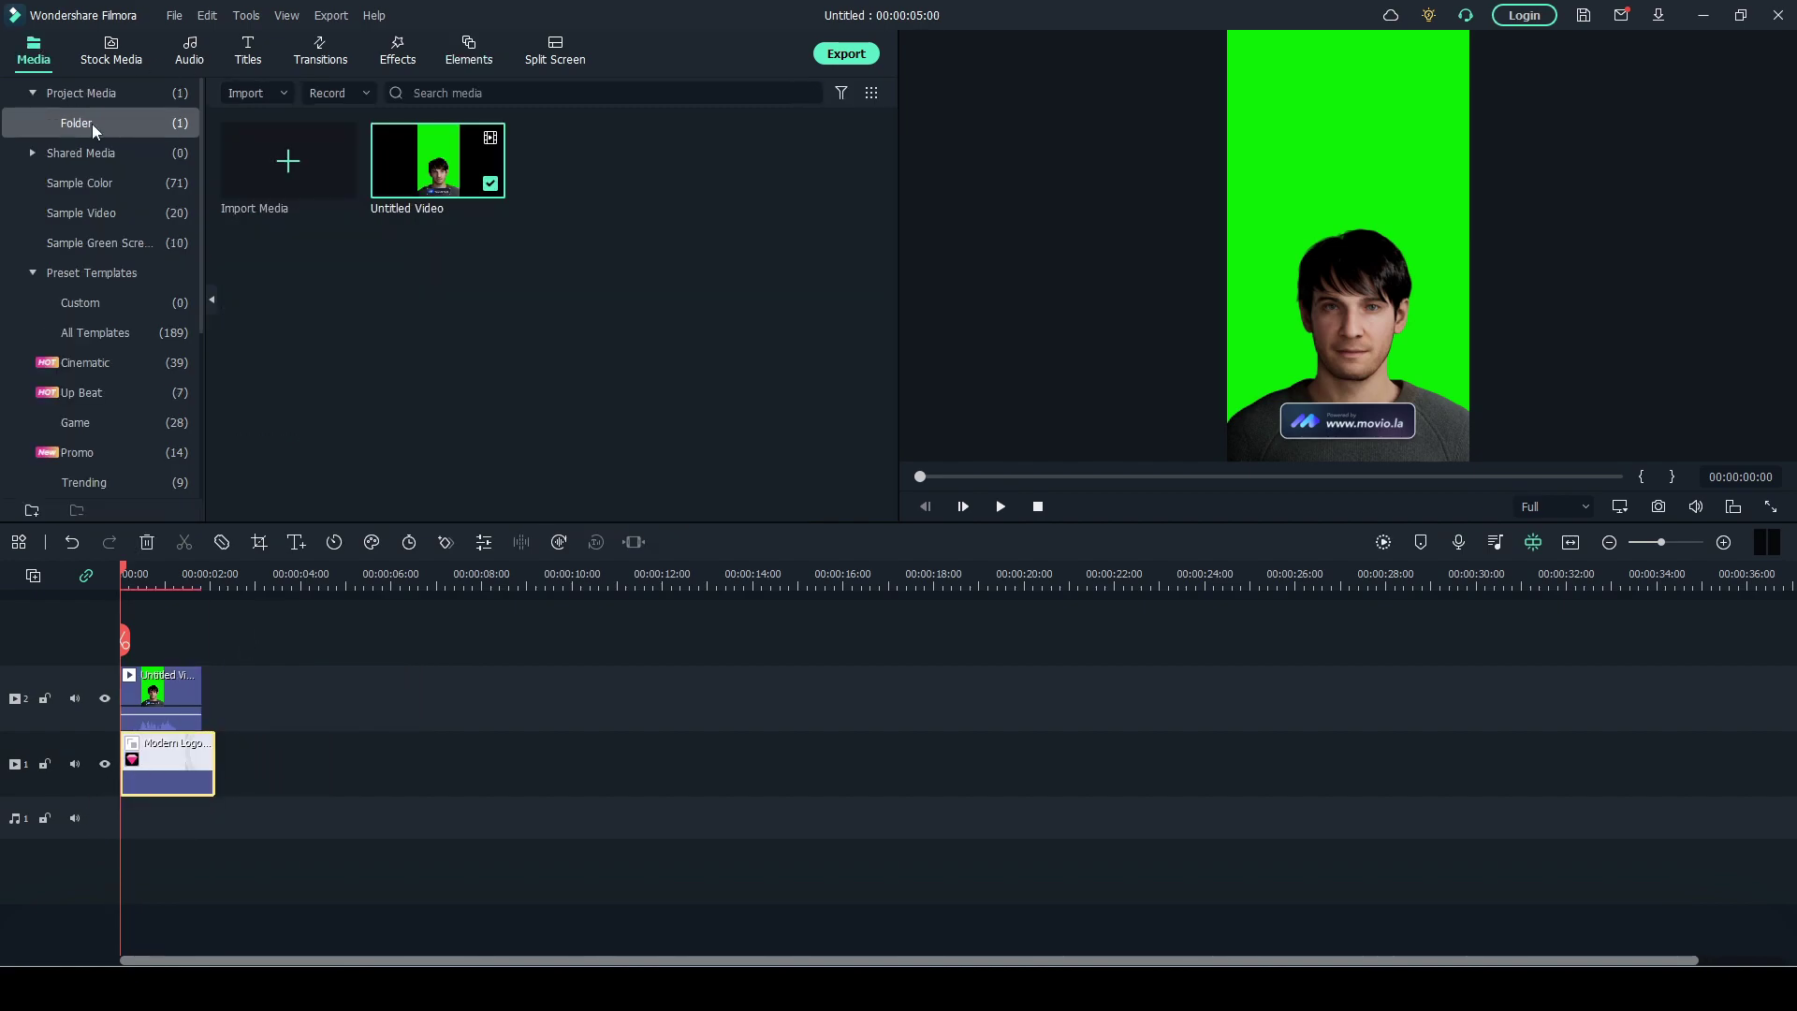
double_click(163, 695)
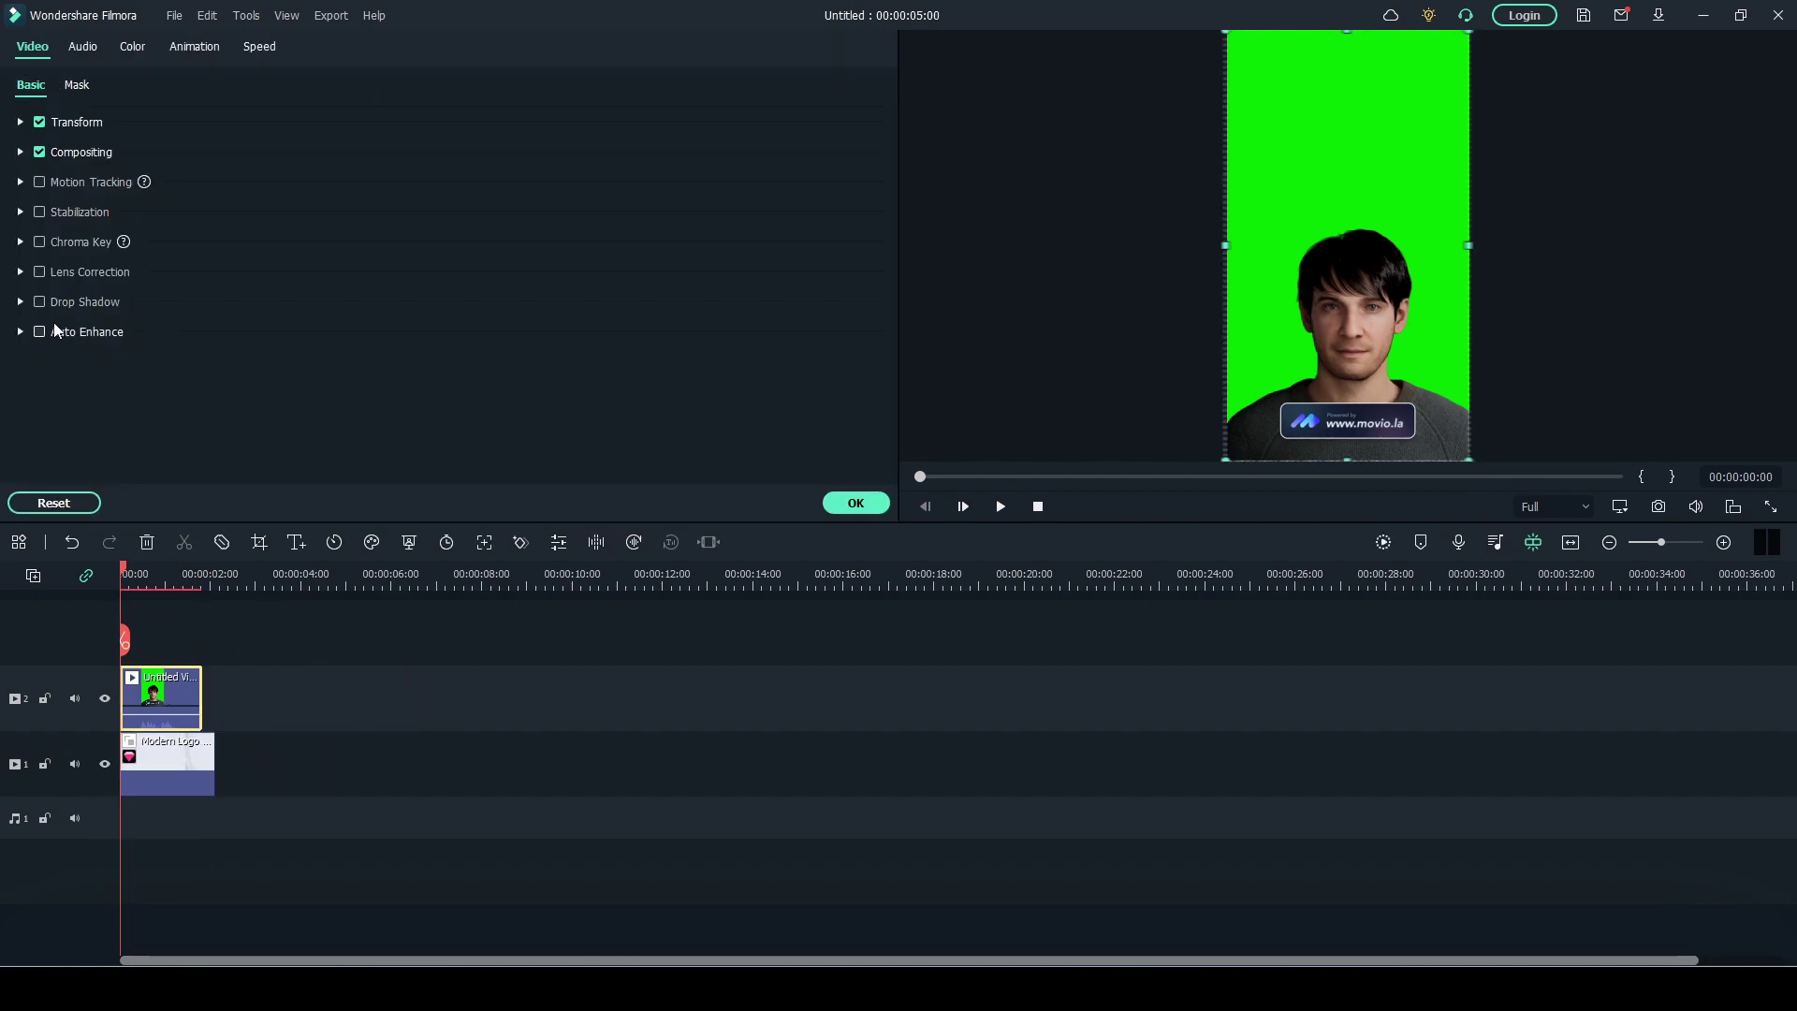
left_click(38, 243)
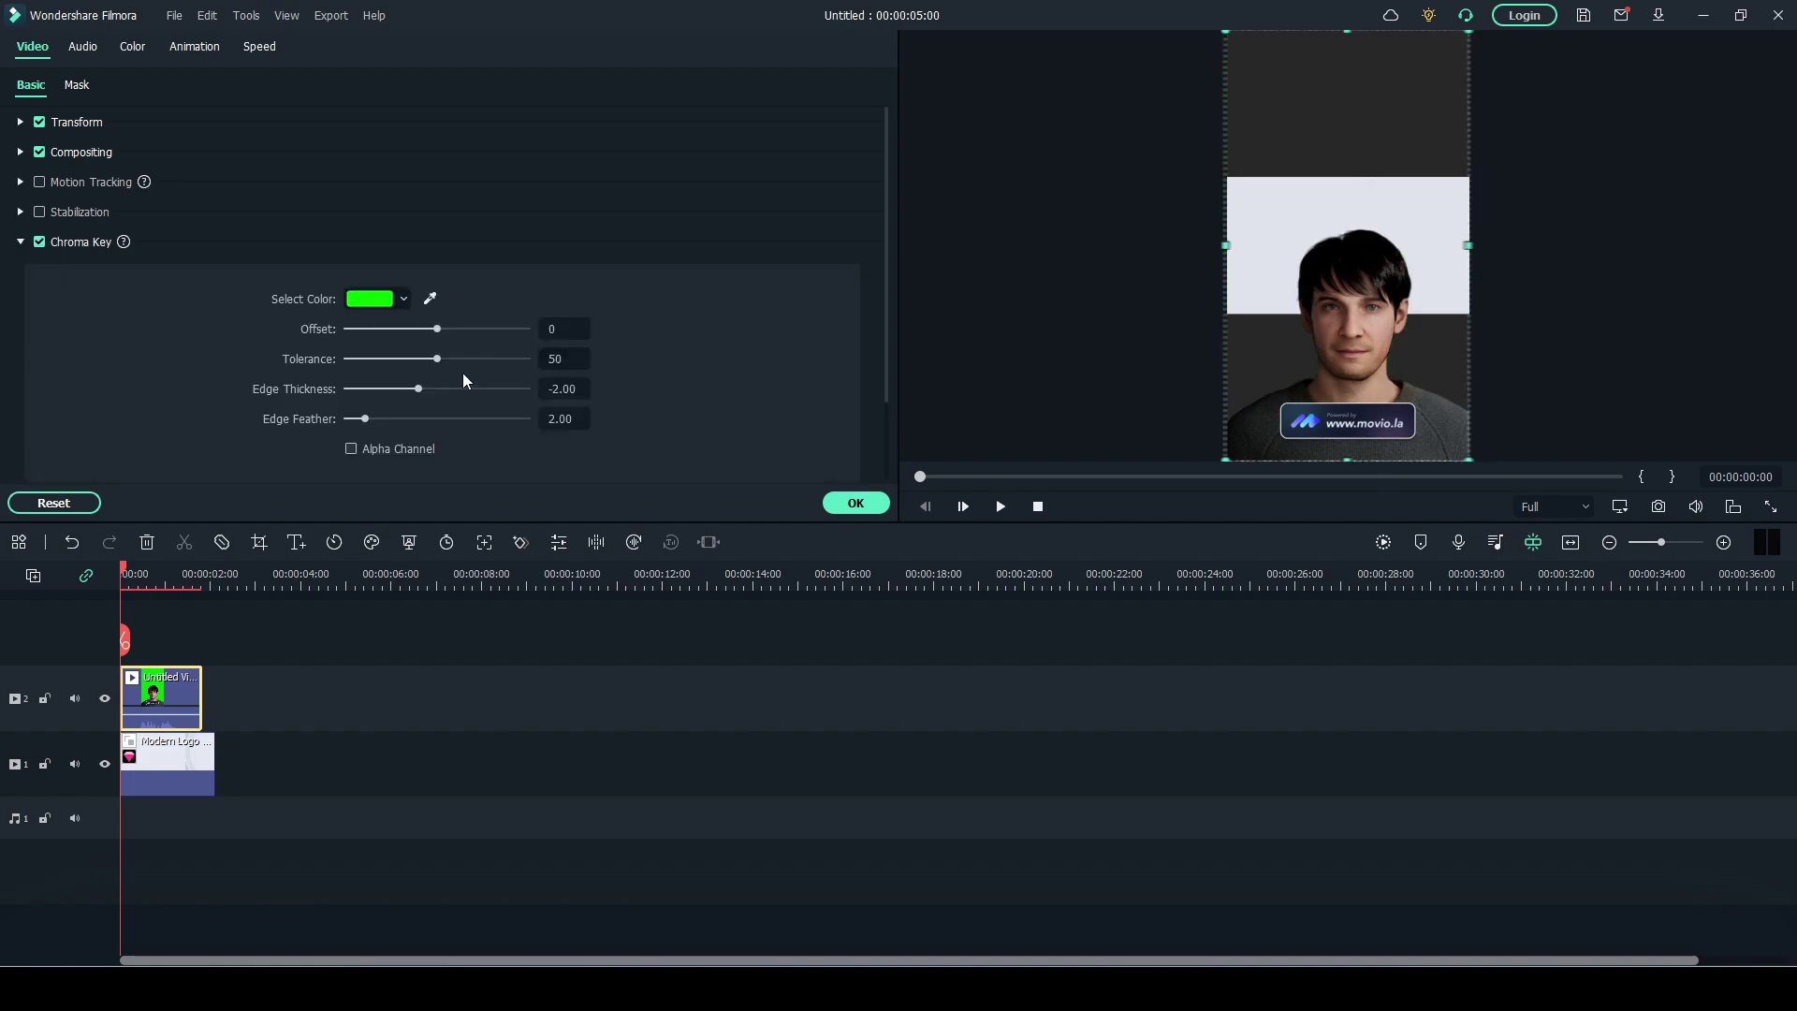
Enlarge the Modern Logo background clip to fill the whole portrait frame and play the composite to about two seconds in.
left_click(187, 781)
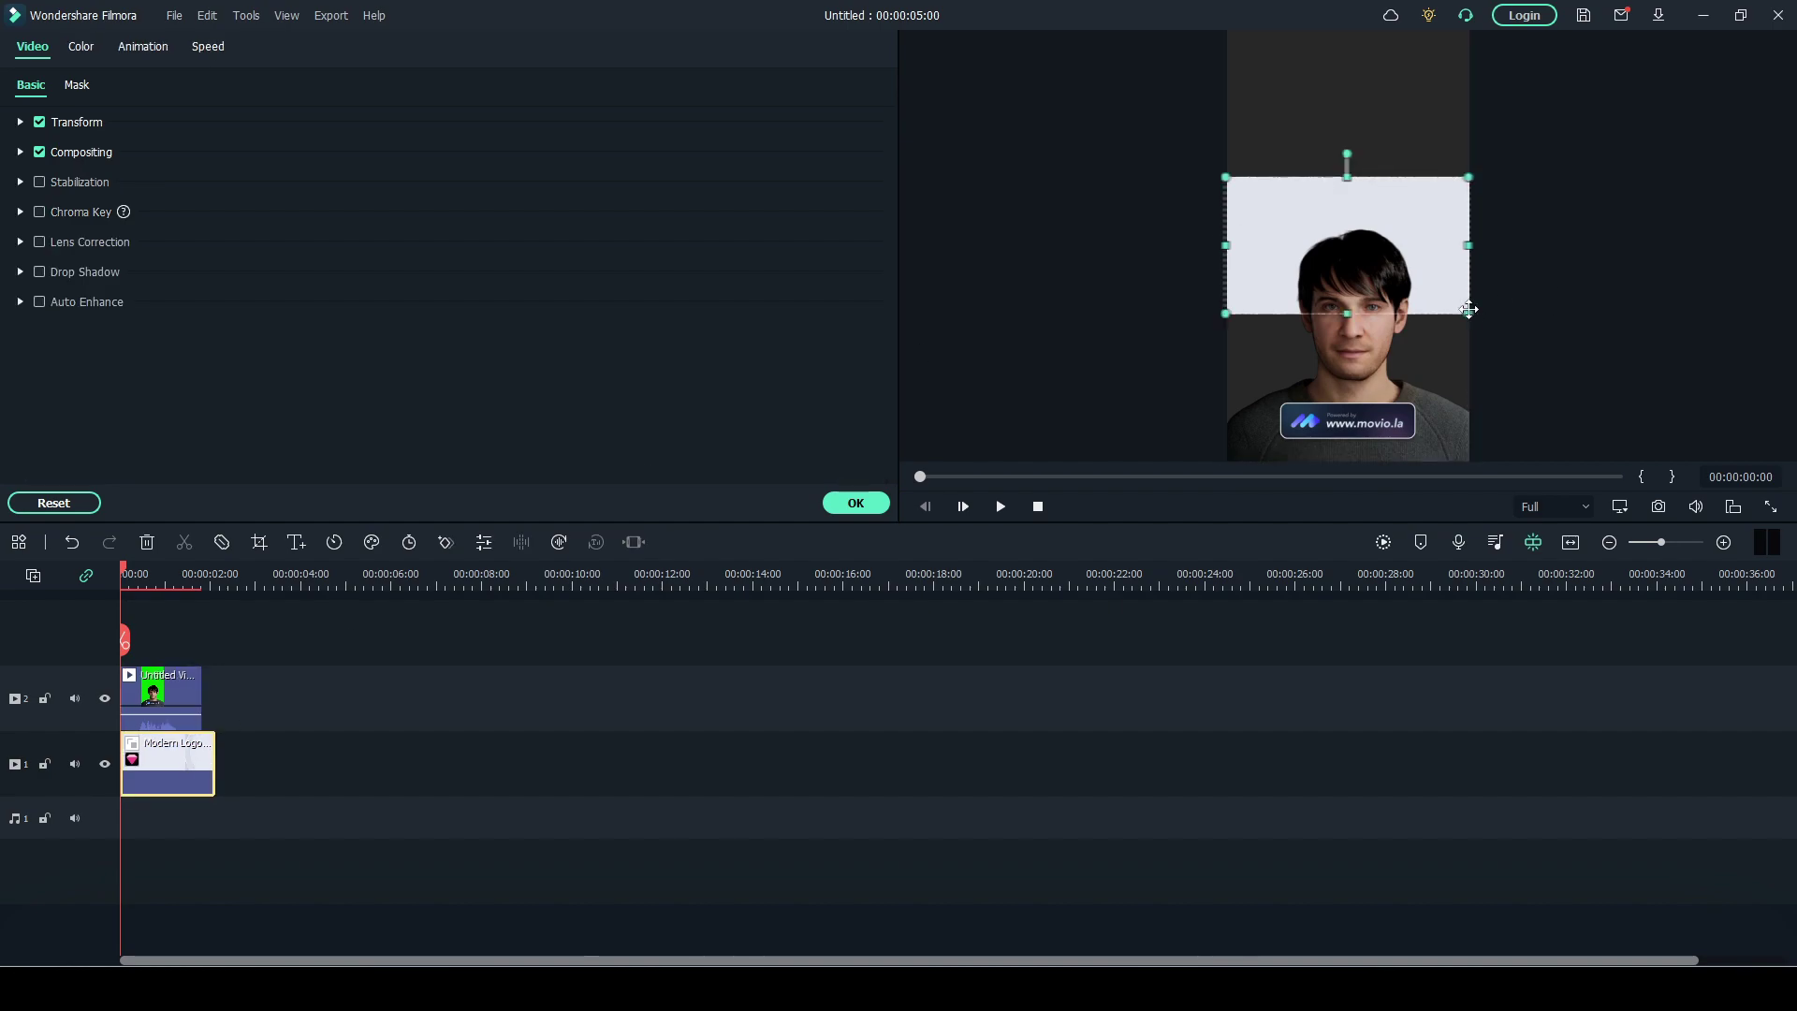
left_click_drag(1468, 315, 1745, 459)
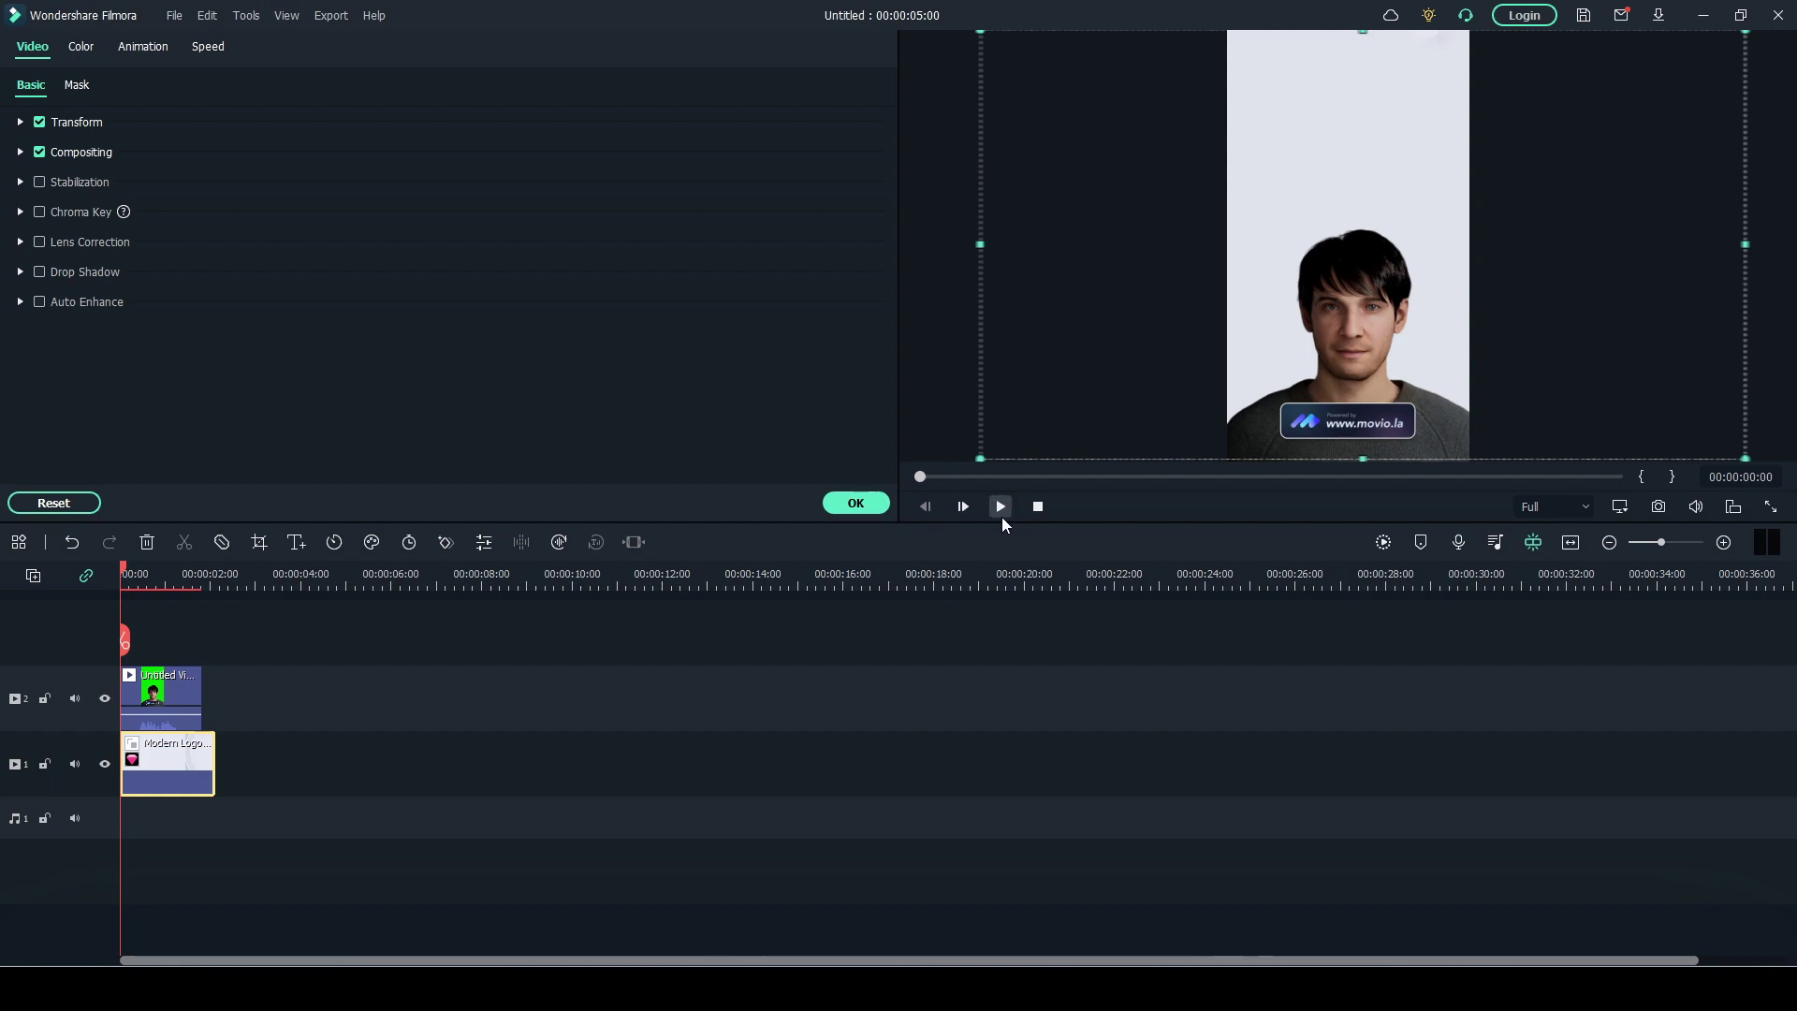
left_click(1001, 515)
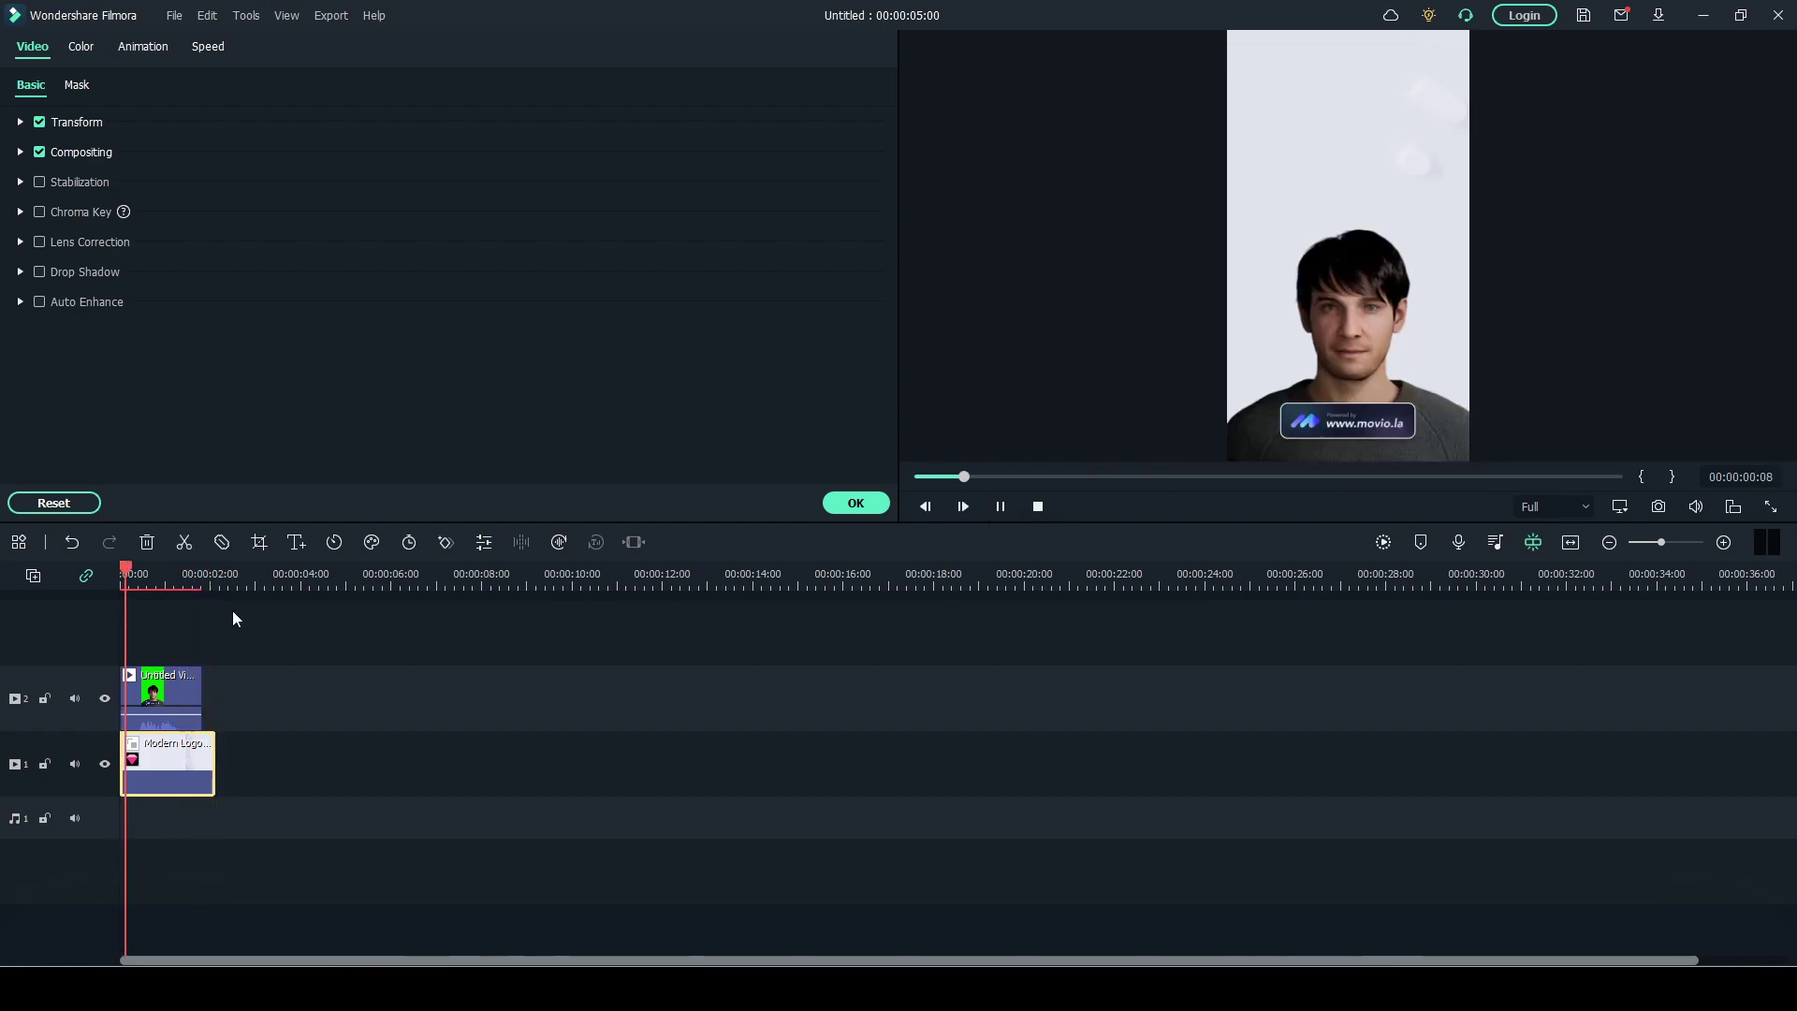
left_click(1001, 505)
Enable Drop Shadow on the avatar clip and bring its shadow settings into view.
double_click(197, 683)
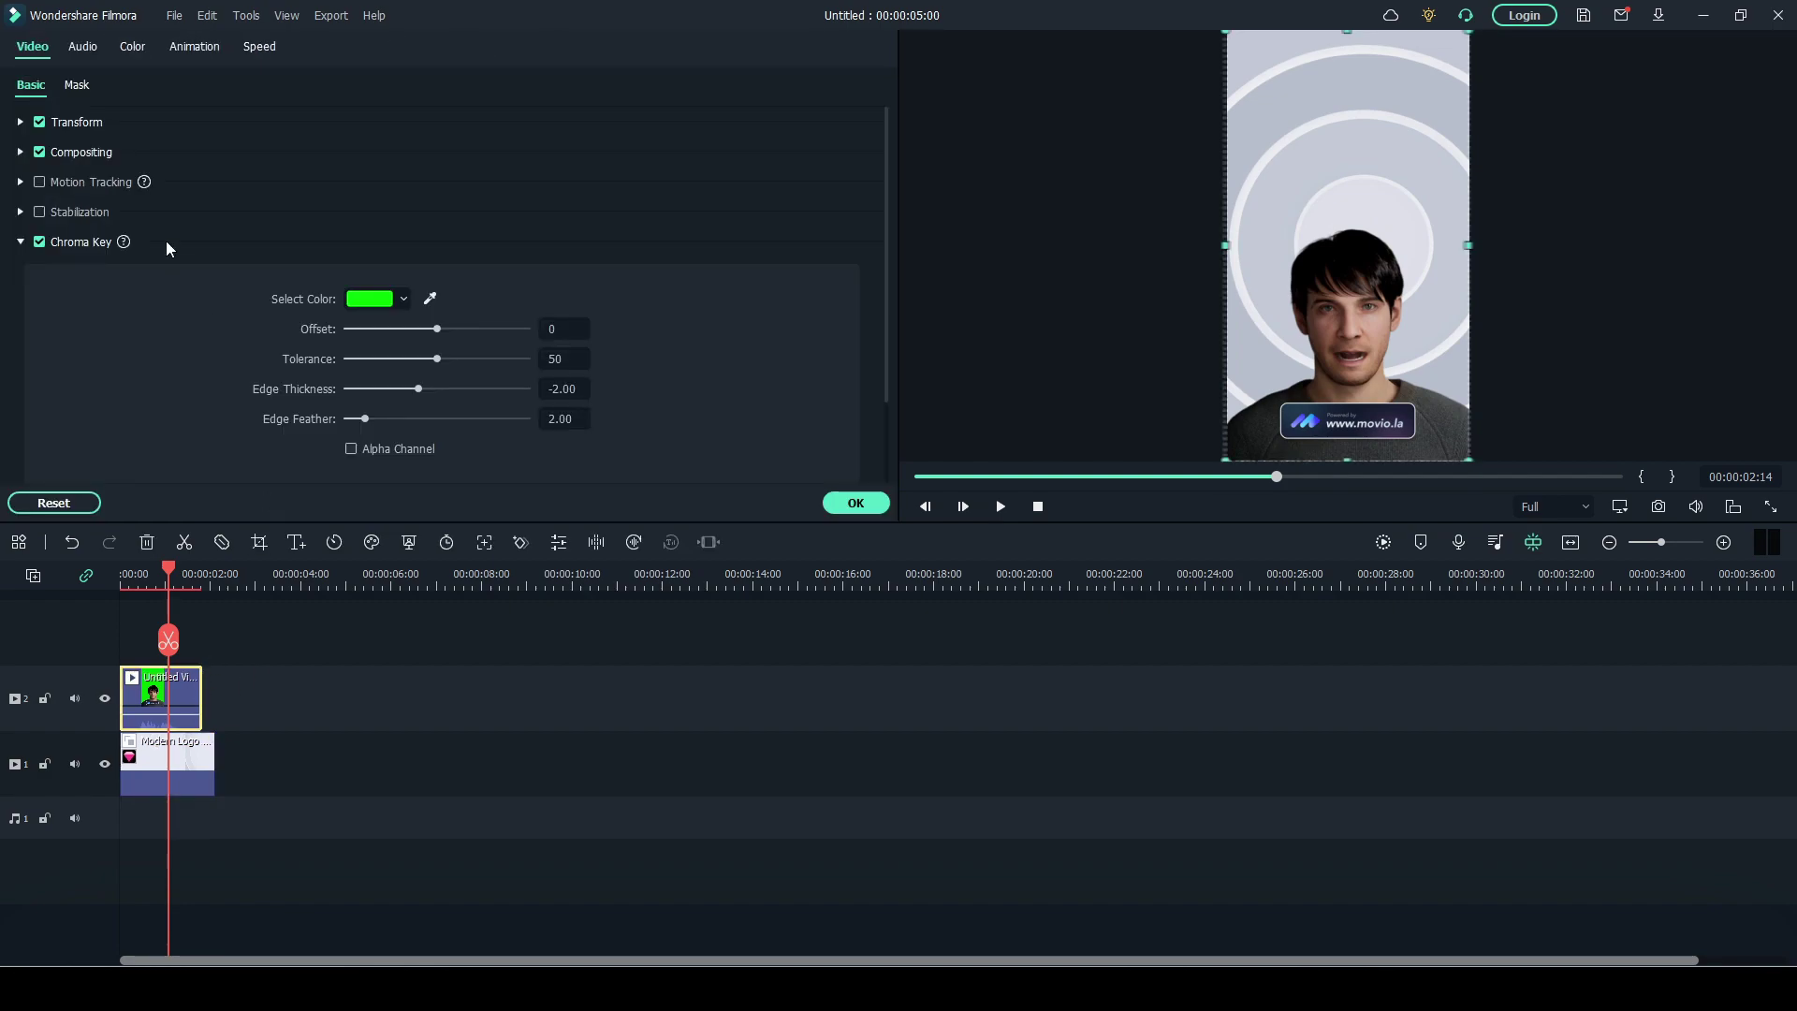
scroll(178, 263, "down", 1)
left_click(43, 440)
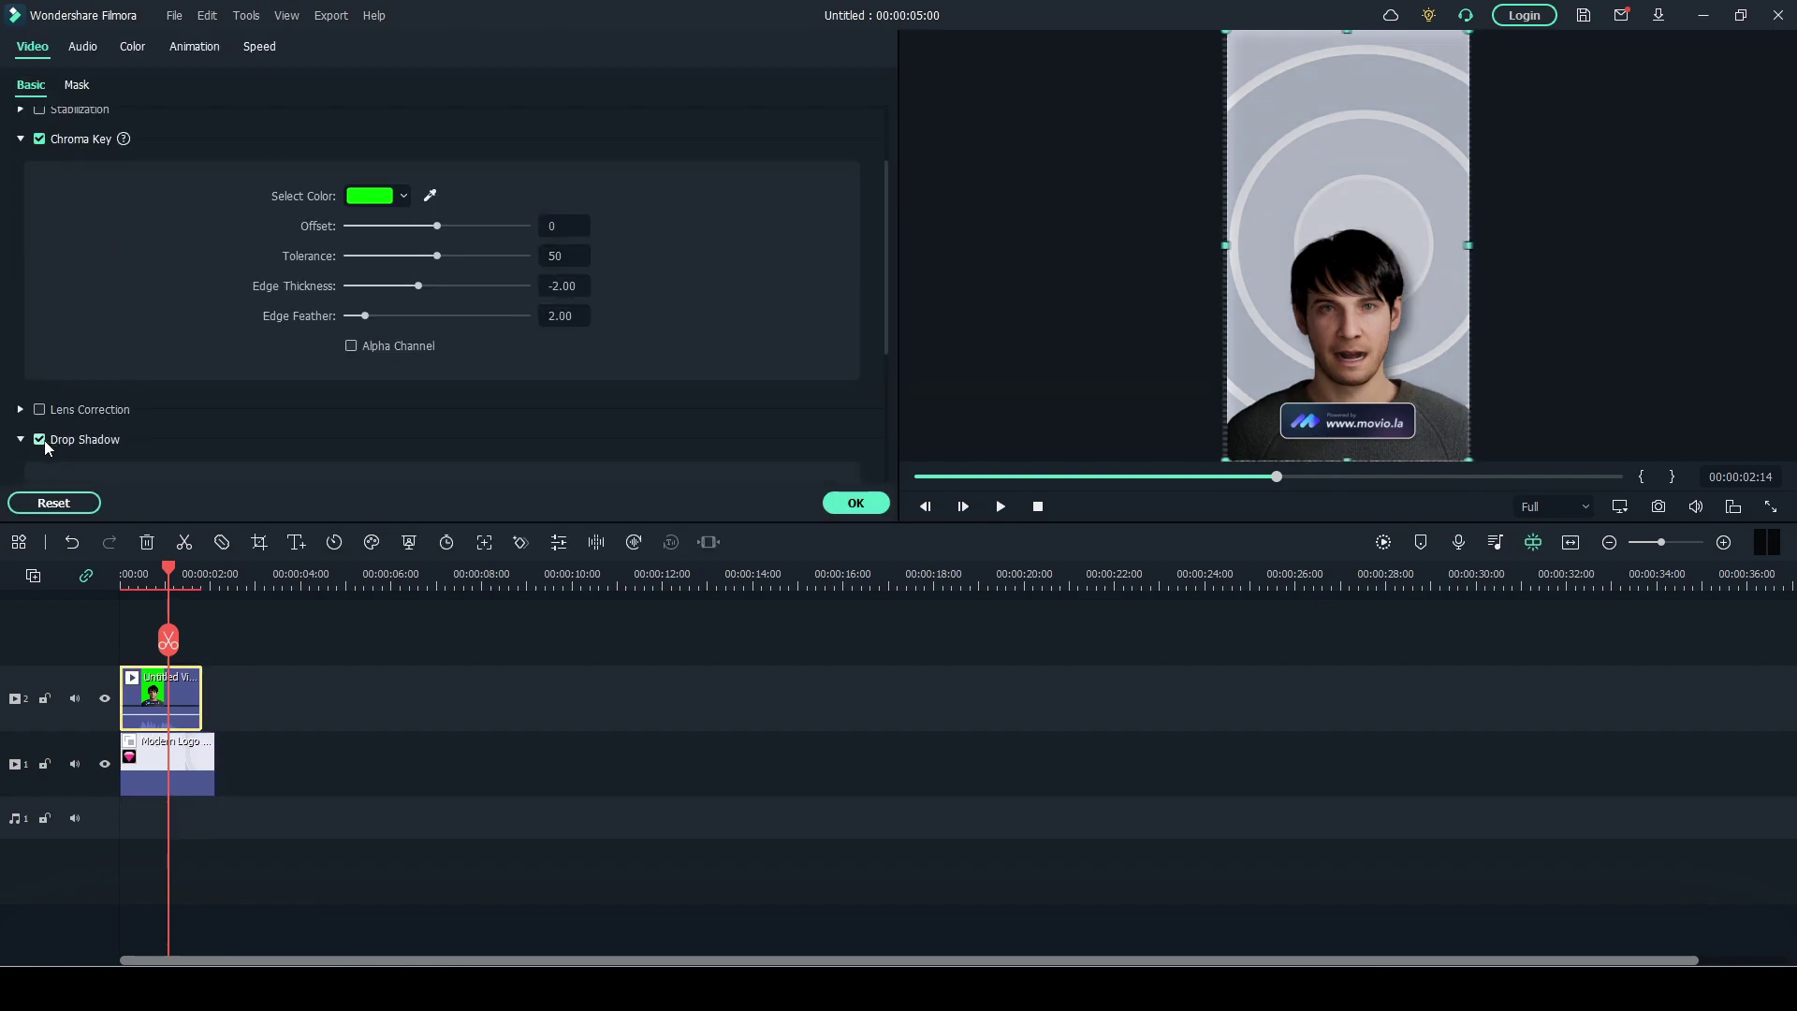
scroll(509, 262, "down", 2)
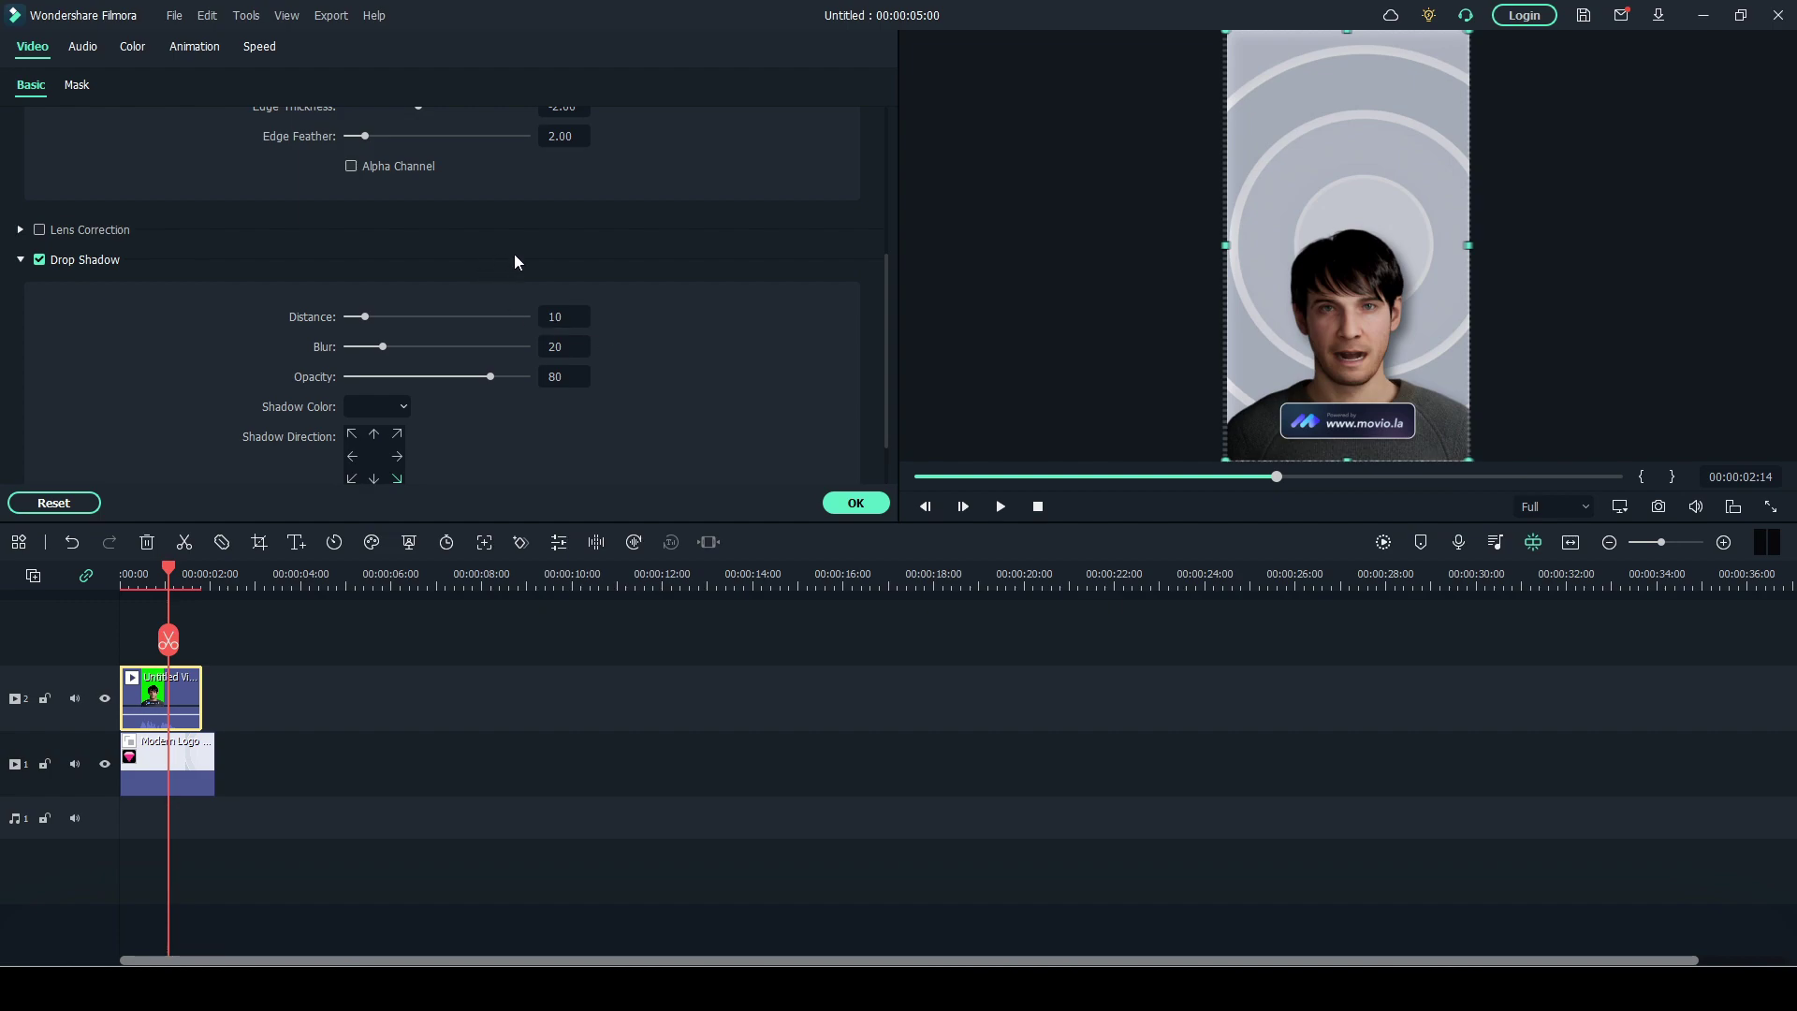